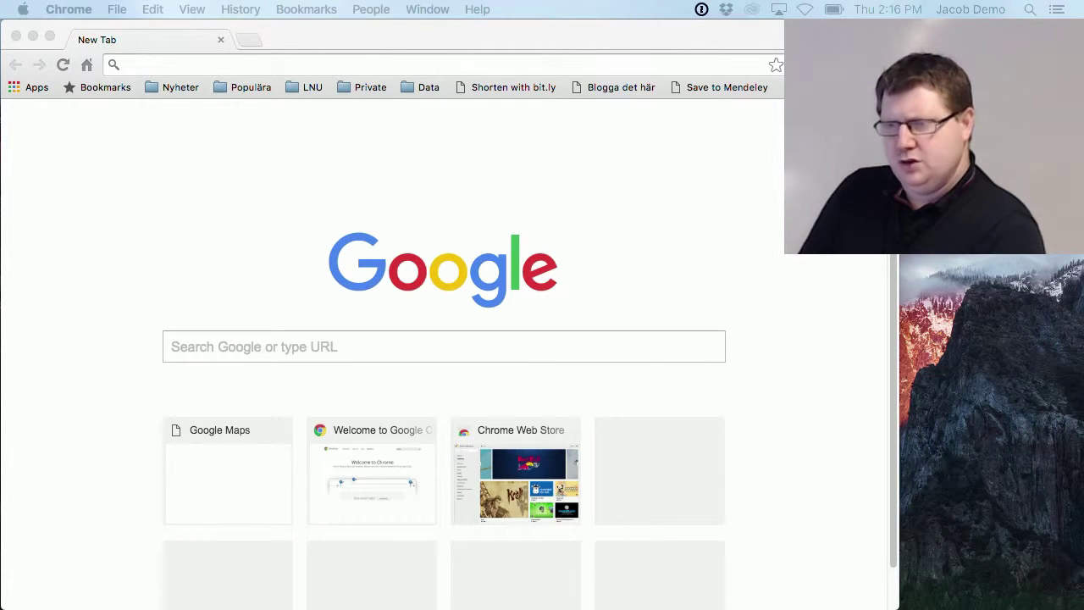
Search the web for "buy a domain name".
drag(356, 32, 313, 41)
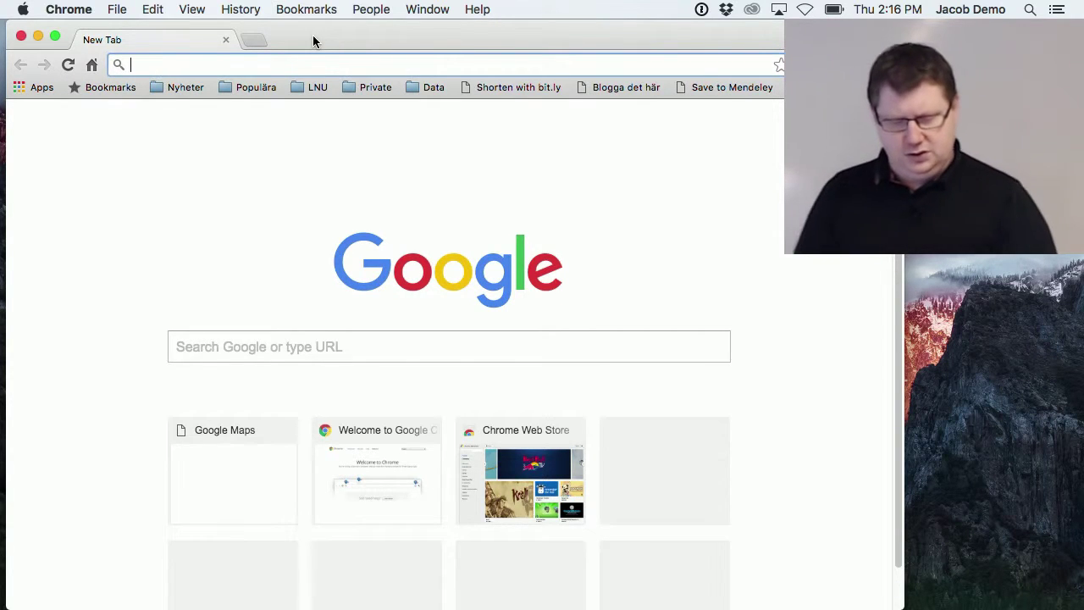
text(buy)
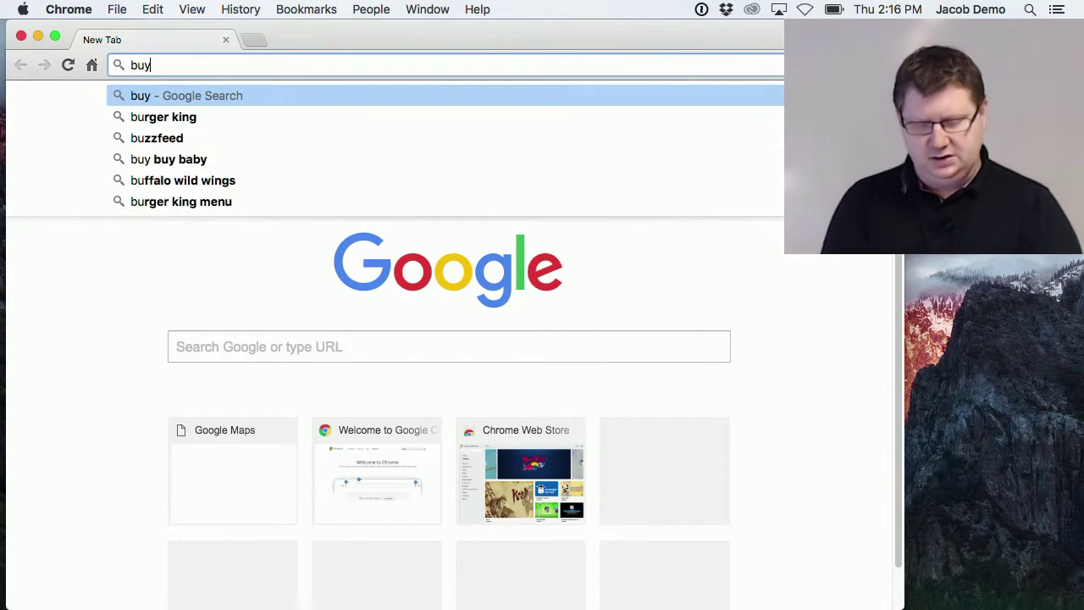
text( a )
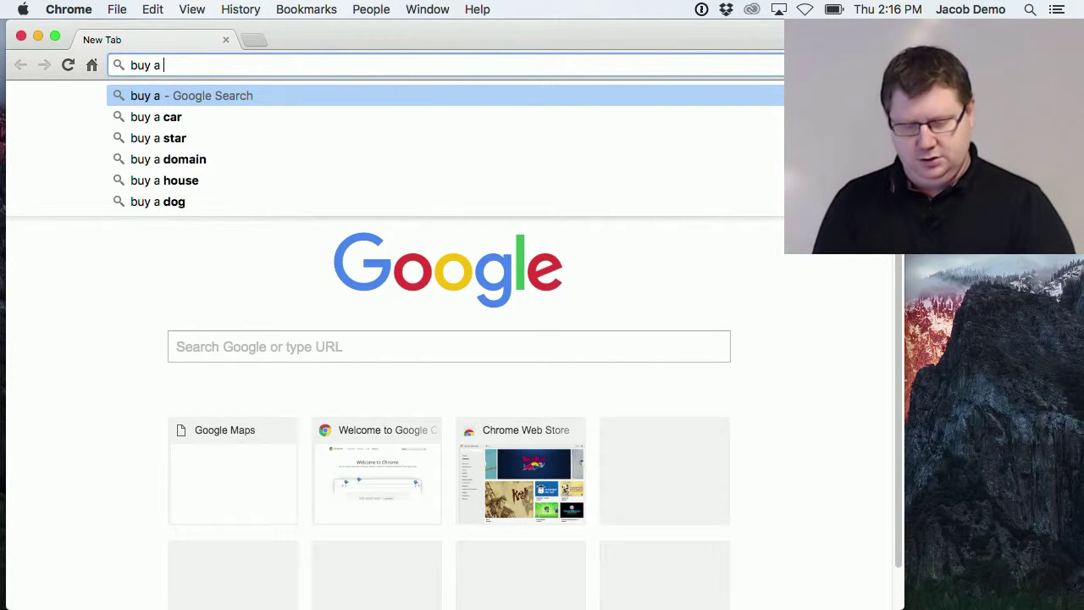
text(domain name)
key(Return)
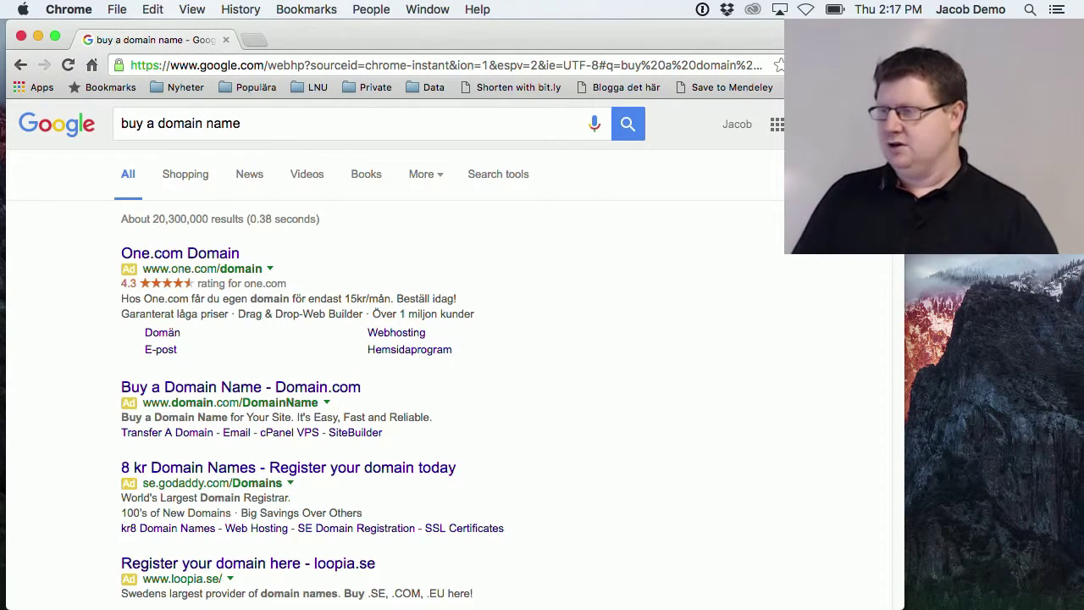
Look through the search results for domain registrars and open the Namecheap.com result.
scroll(900, 258, down, 5)
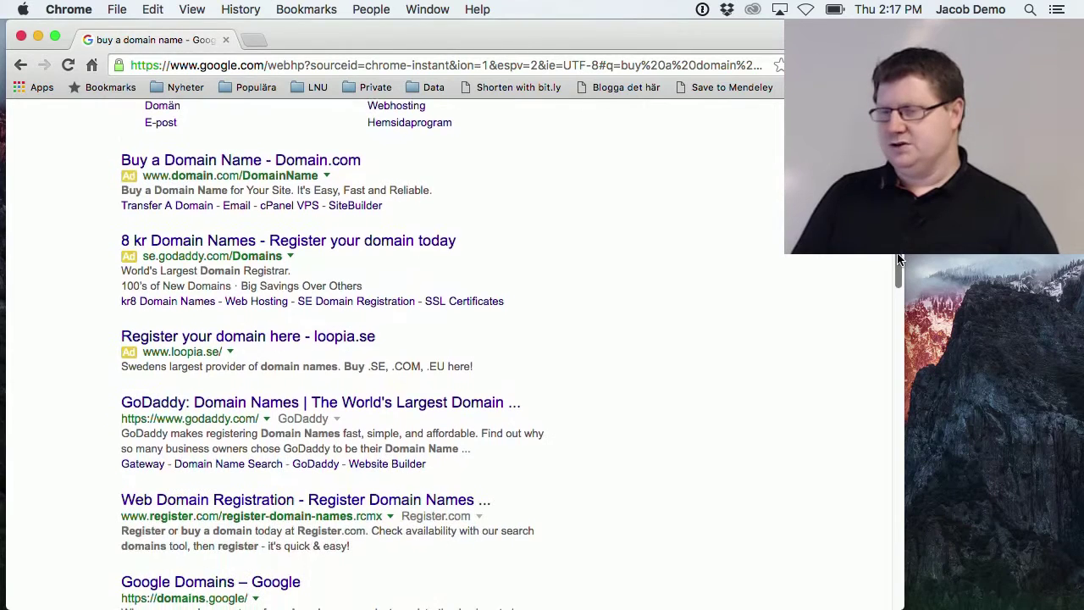
scroll(900, 258, up, 1)
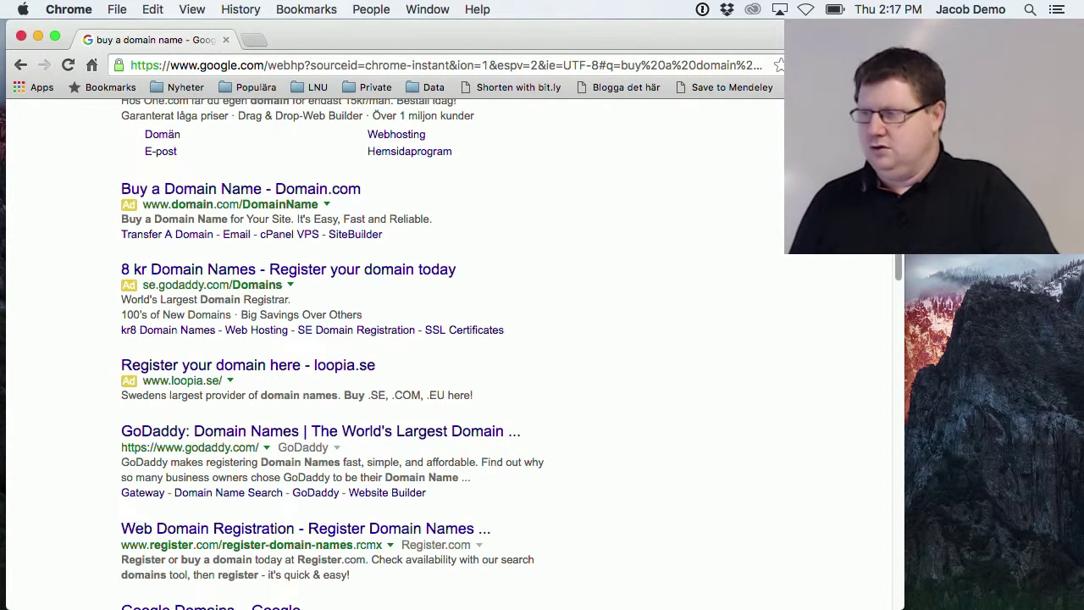
scroll(898, 270, down, 5)
mouse_move(898, 269)
mouse_down()
mouse_move(898, 291)
mouse_move(897, 257)
mouse_up()
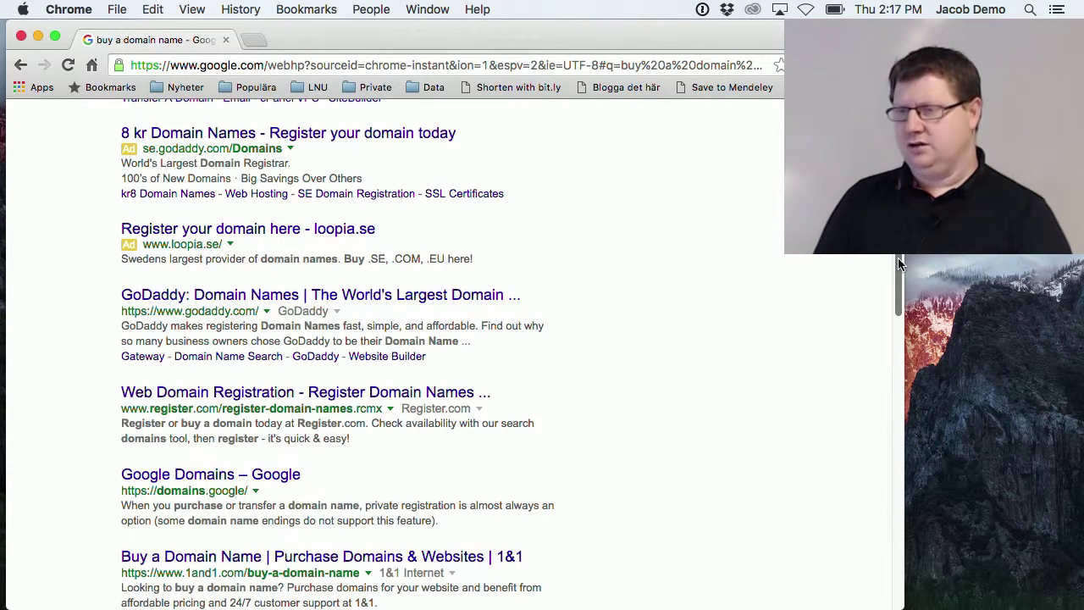
drag(898, 259, 889, 282)
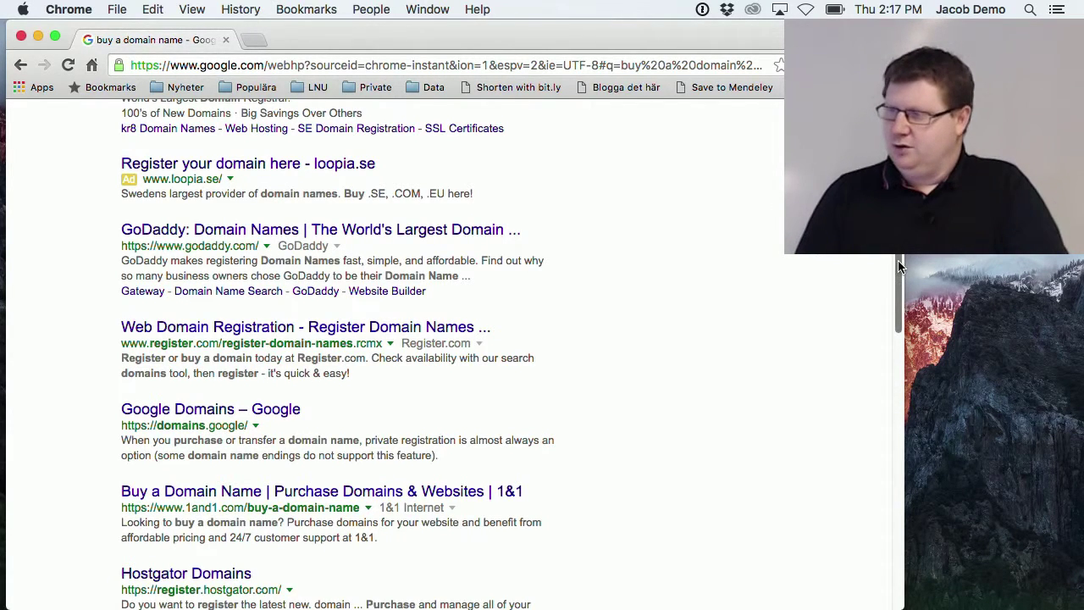
drag(898, 260, 901, 358)
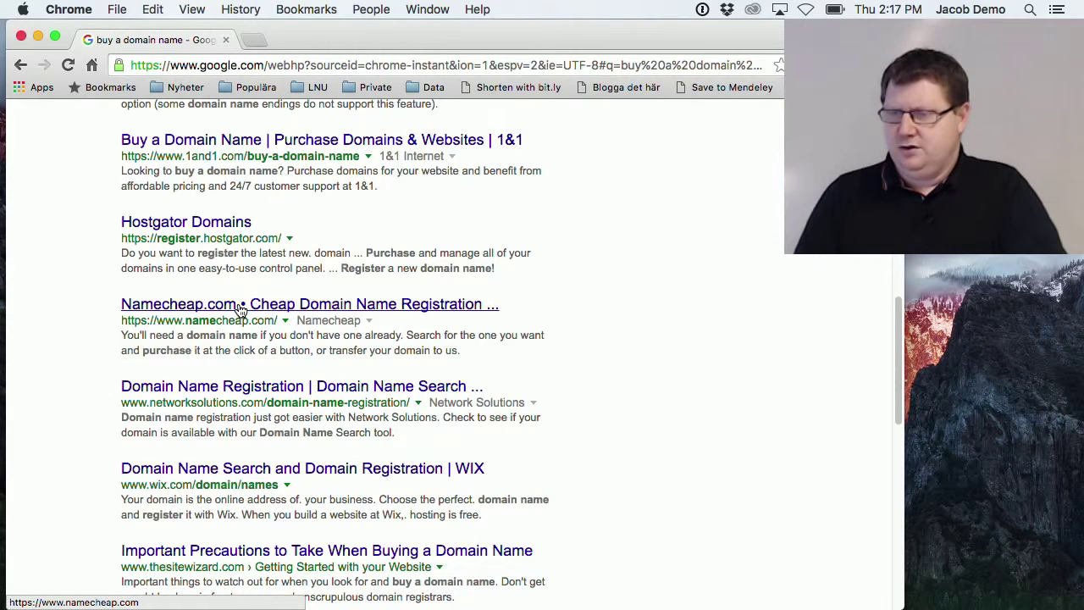
click(274, 307)
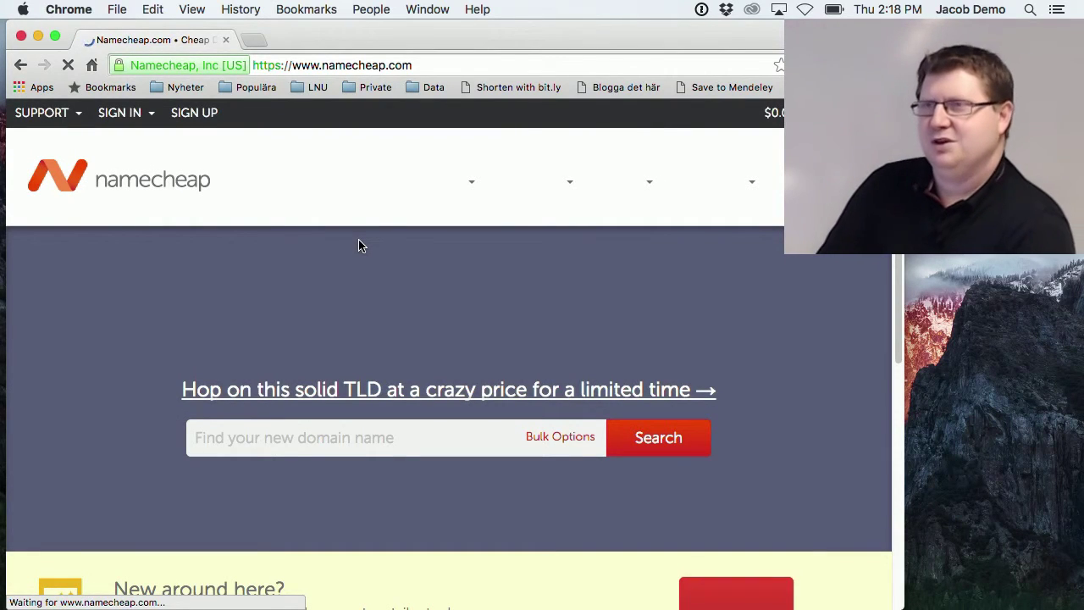
Search Namecheap for the domain name devopslab.
click(378, 434)
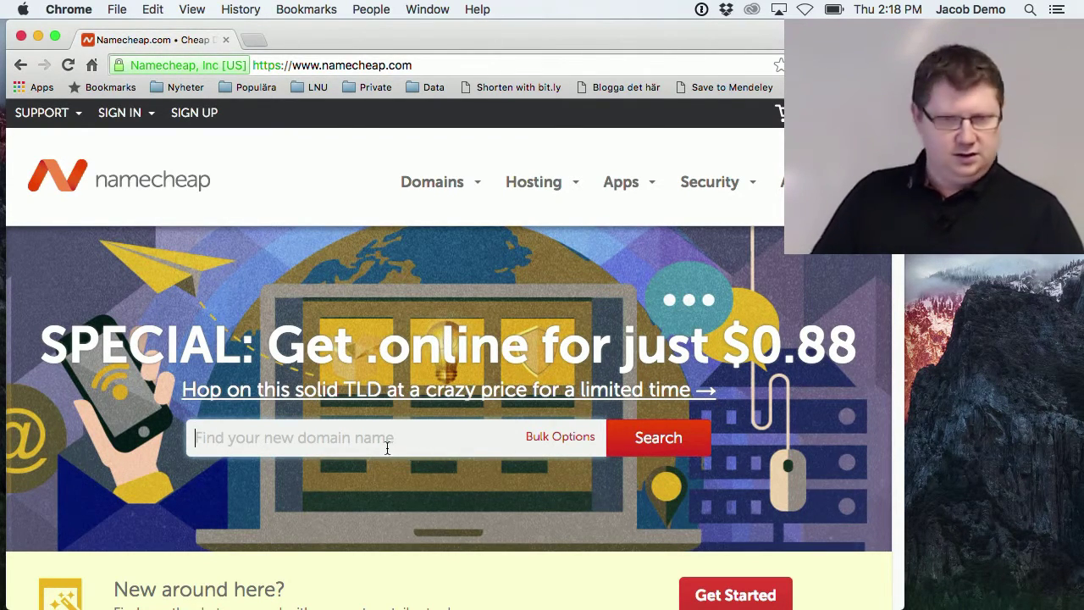
key(super+space)
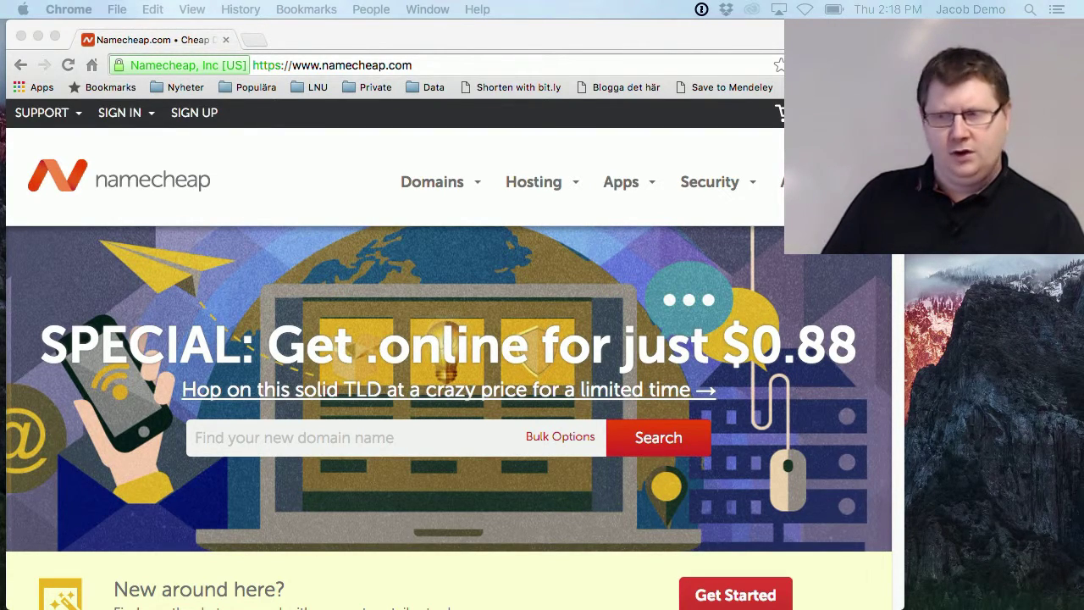
click(318, 434)
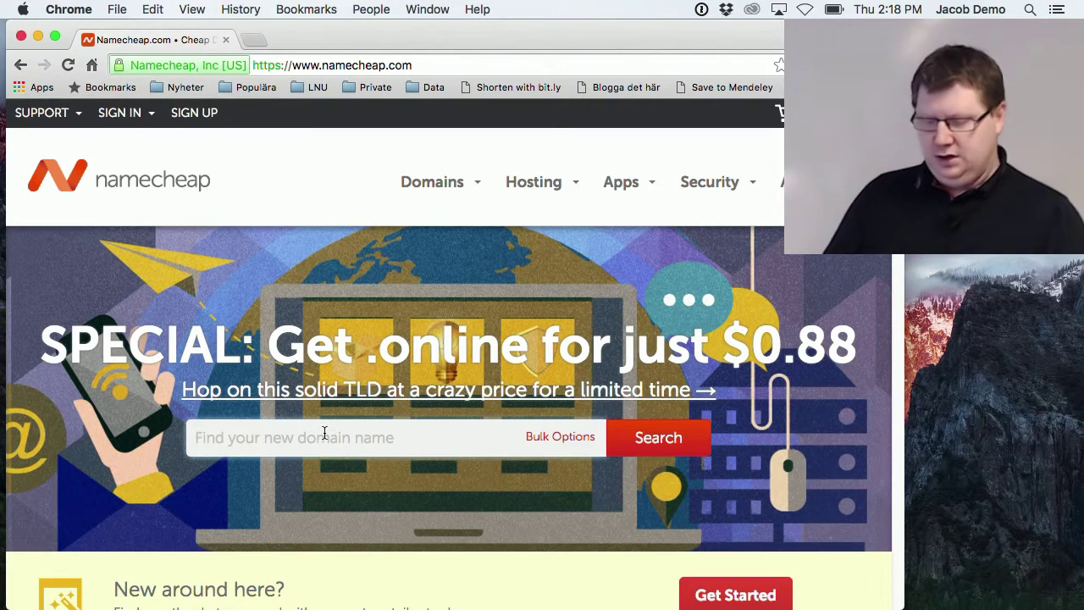
text(devop)
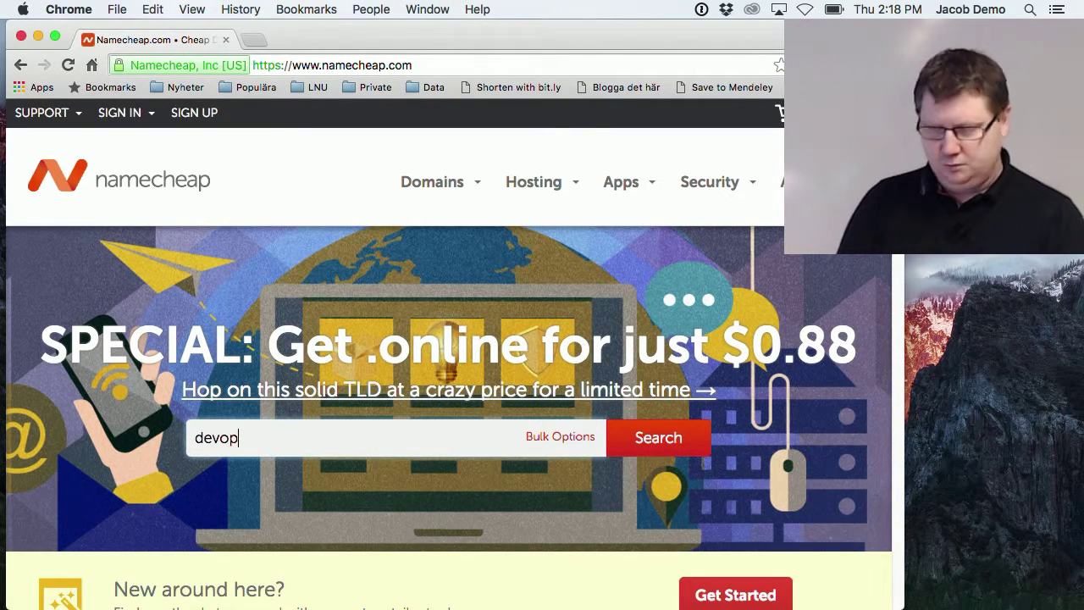
text(sl)
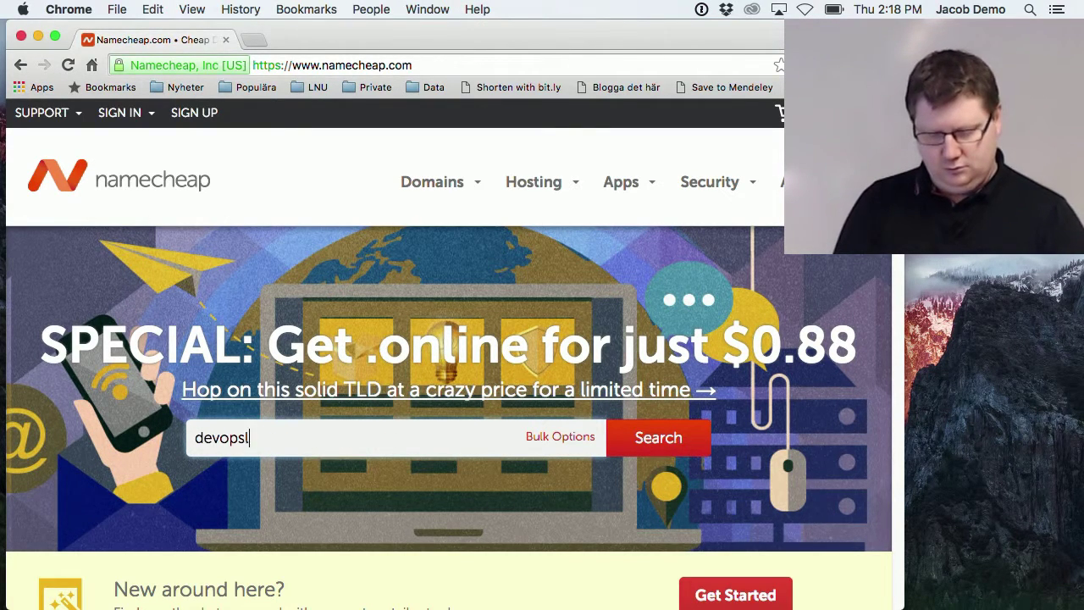
text(ab)
key(Return)
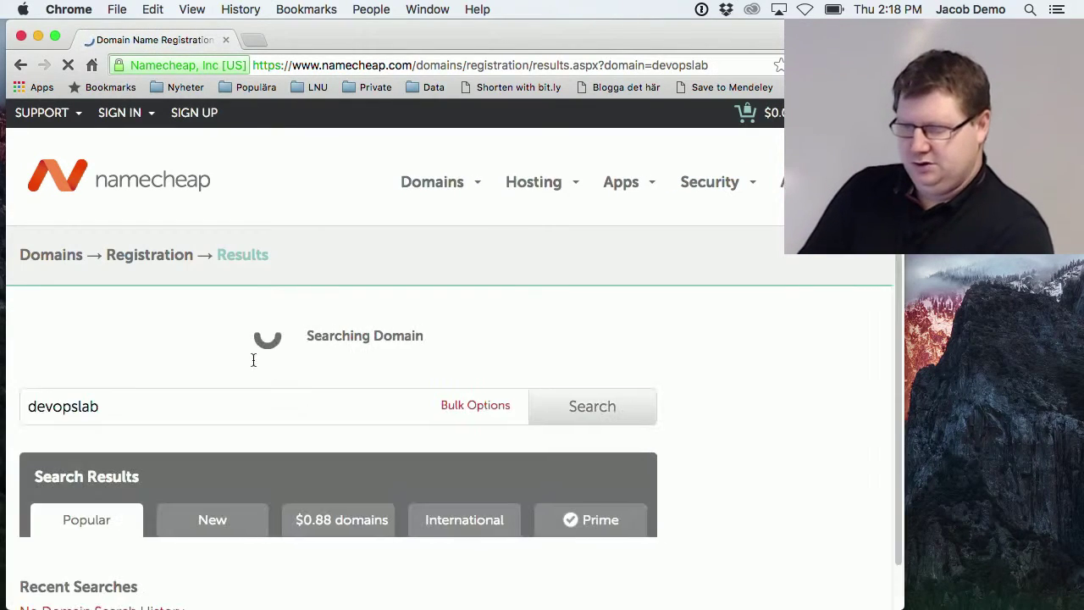
Add the devopslab.xyz domain from the popular results to the cart.
scroll(224, 330, down, 3)
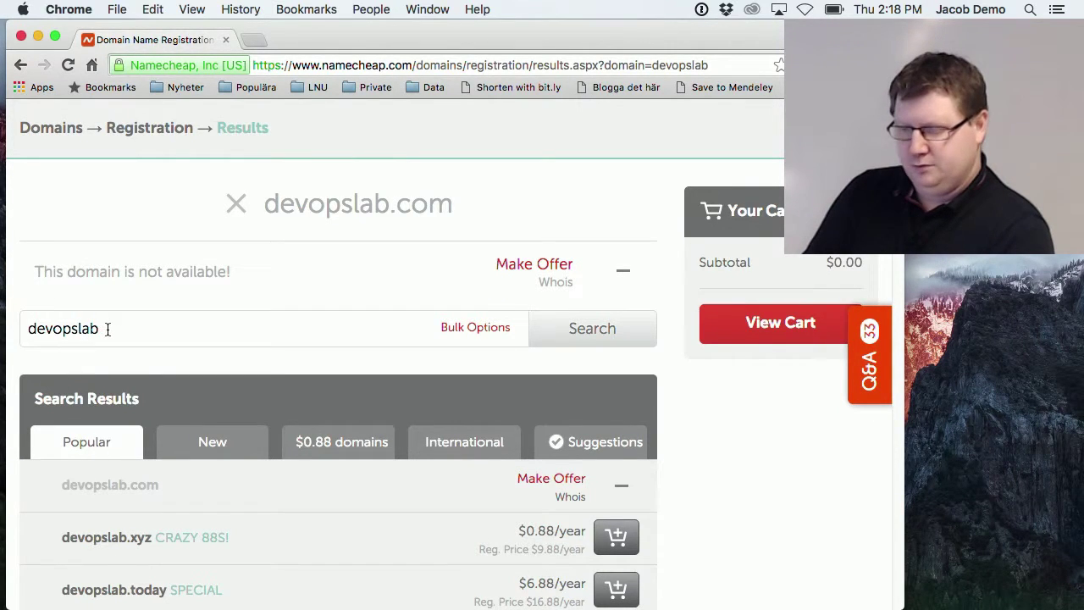
scroll(153, 332, down, 1)
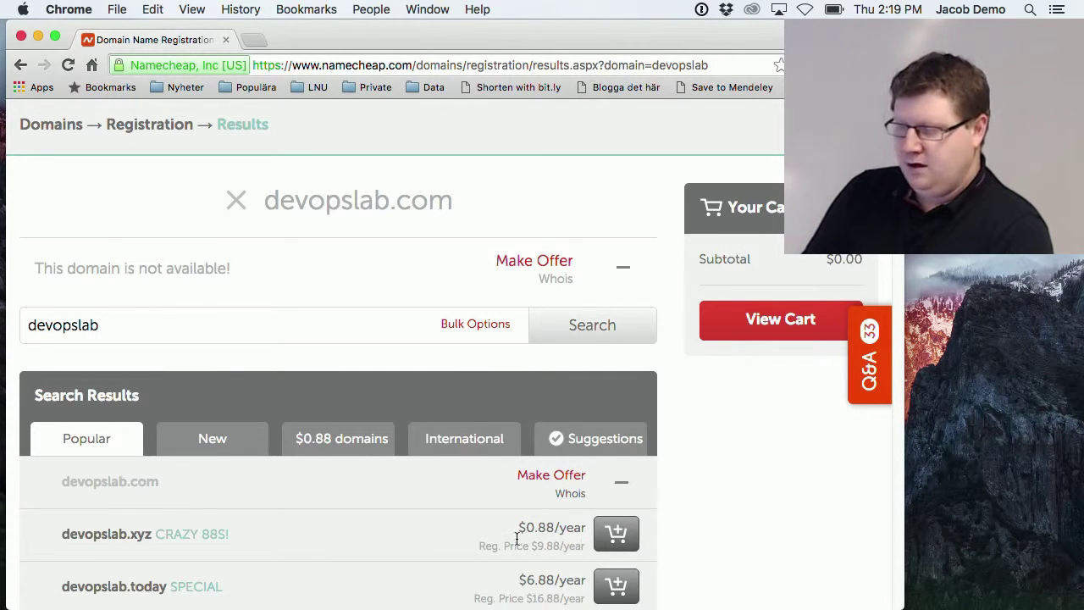
click(596, 539)
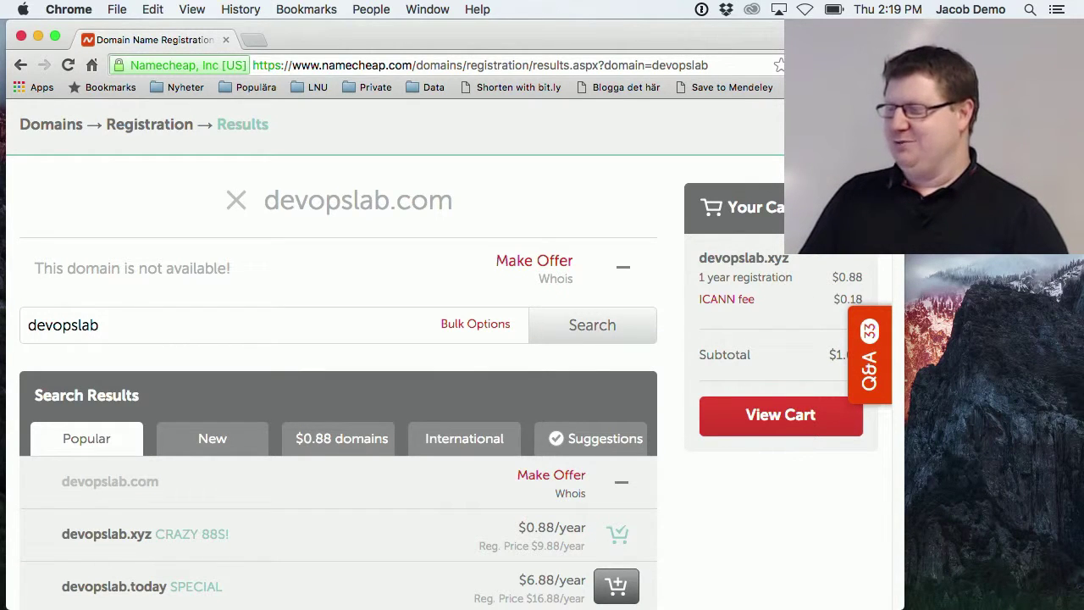
Narrow the browser window to roughly three quarters of the screen's width, keeping the domain search results open.
drag(905, 508, 870, 509)
scroll(682, 268, down, 5)
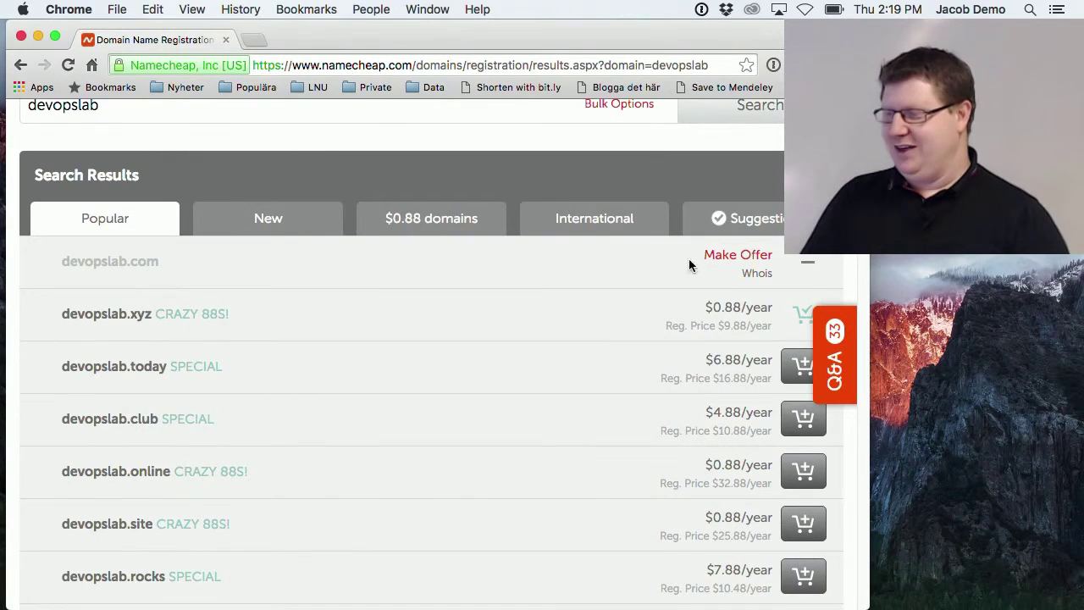
scroll(689, 271, up, 2)
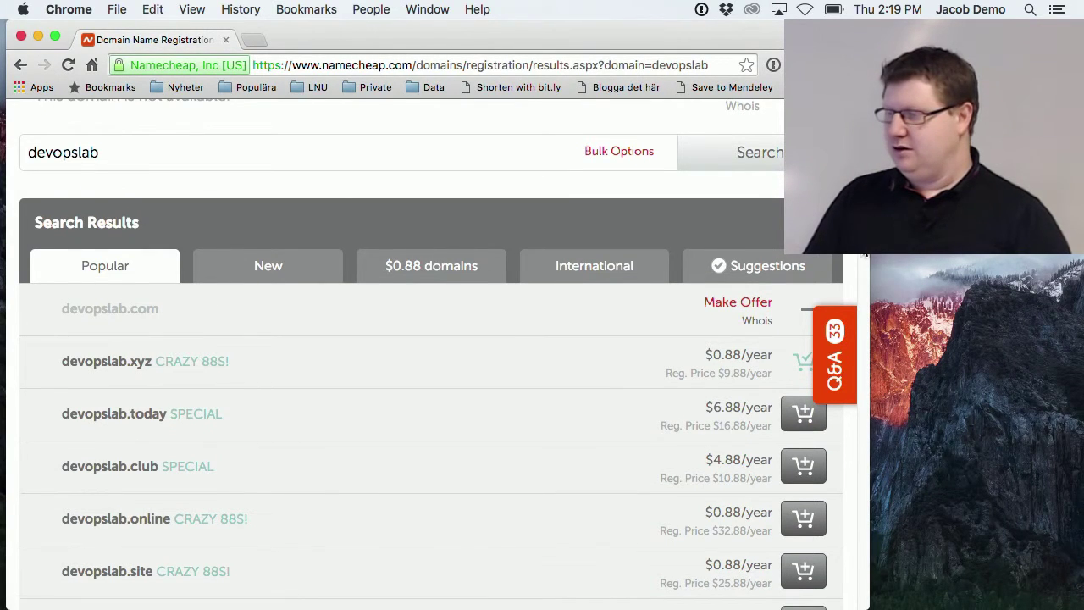
drag(870, 509, 924, 508)
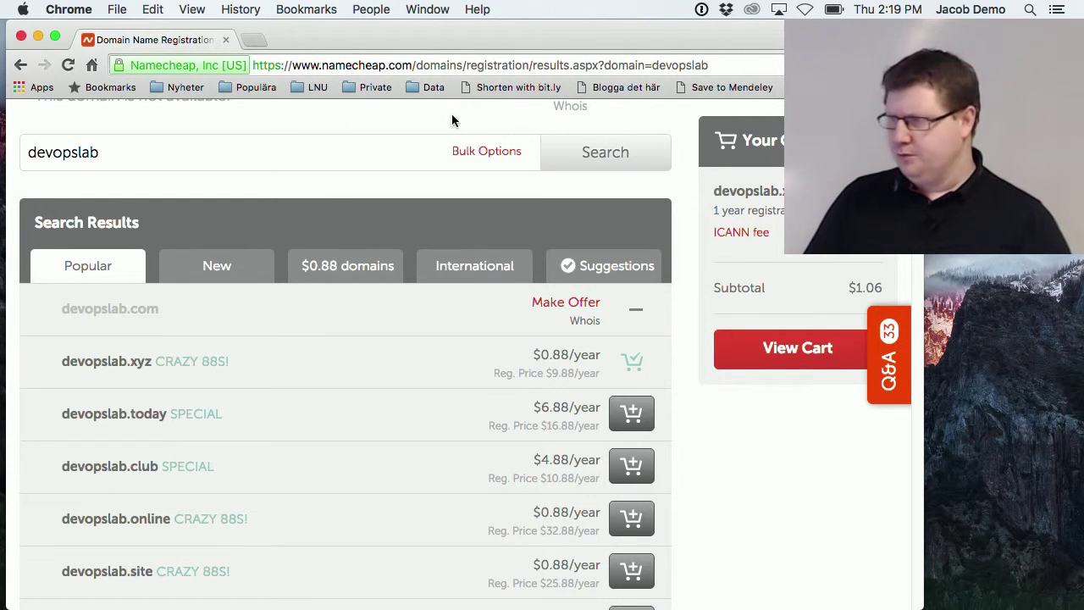
drag(923, 38, 802, 38)
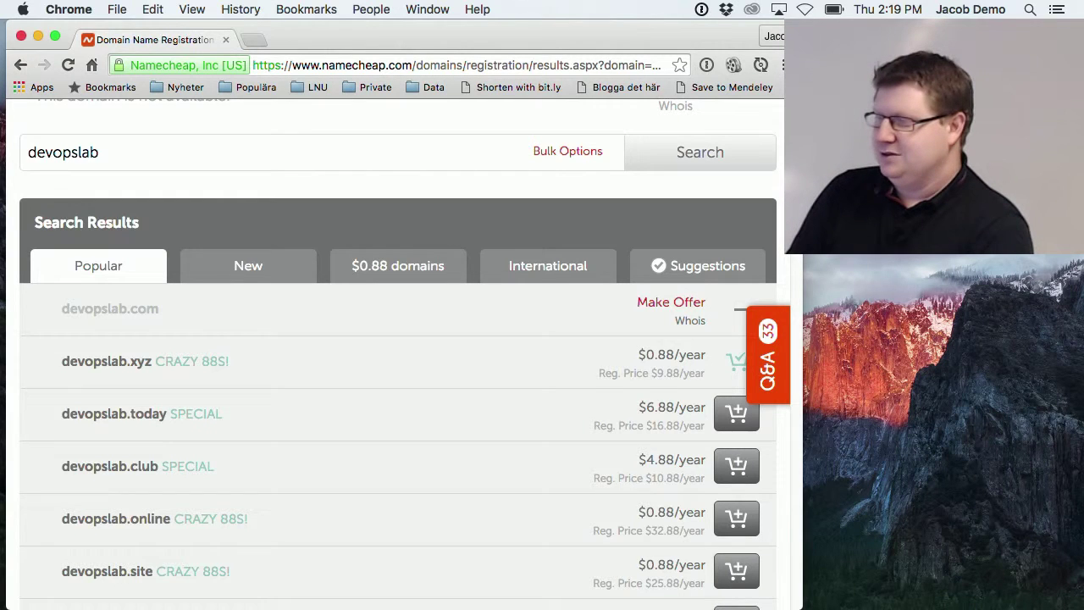
drag(802, 191, 781, 191)
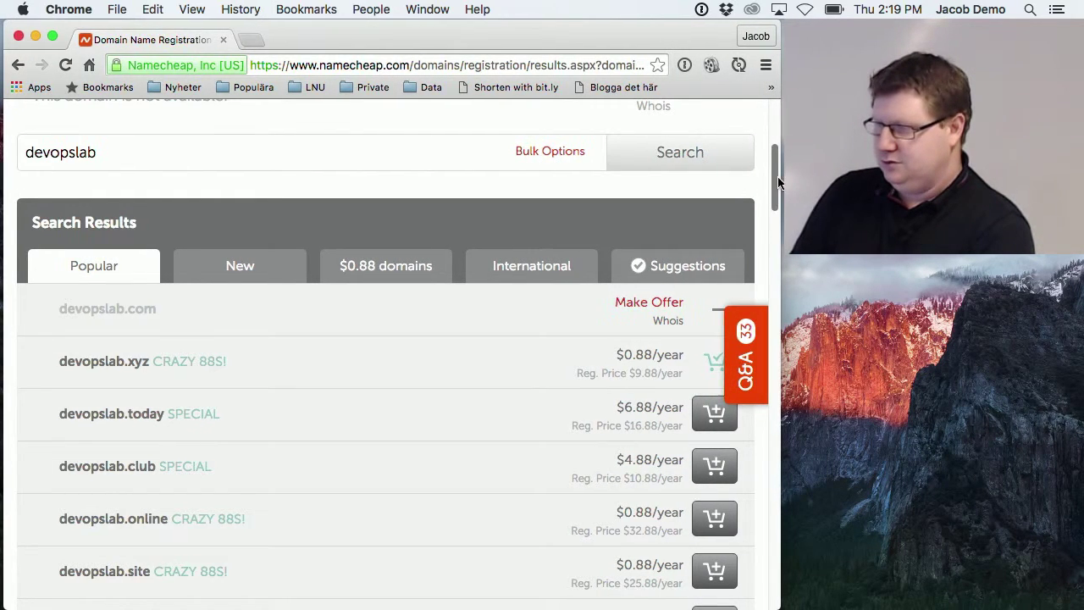
Open the shopping cart from the header of the domain results page.
scroll(772, 178, up, 5)
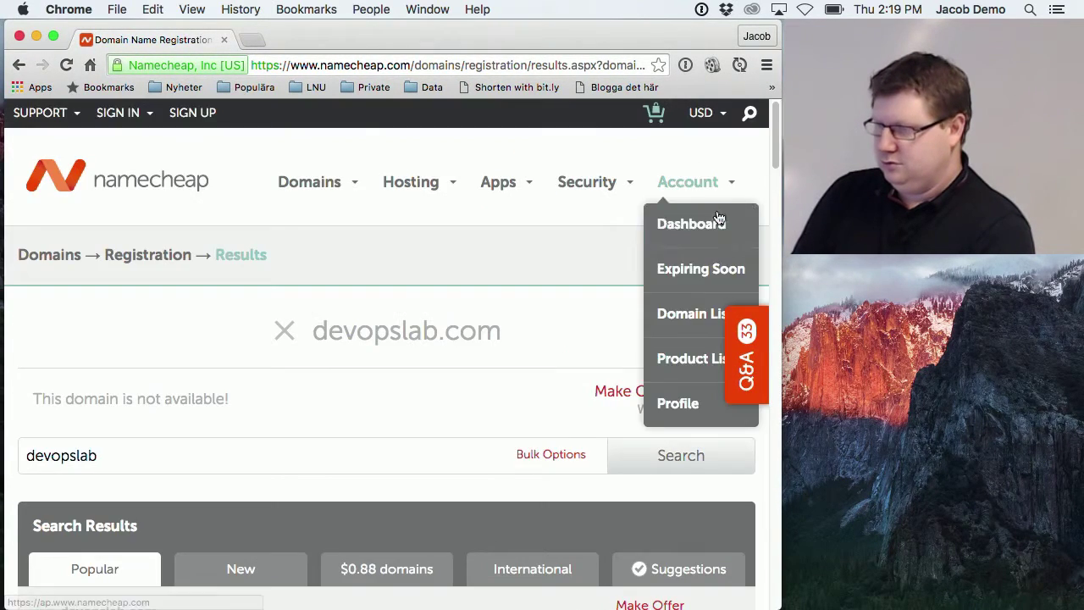
scroll(611, 409, down, 1)
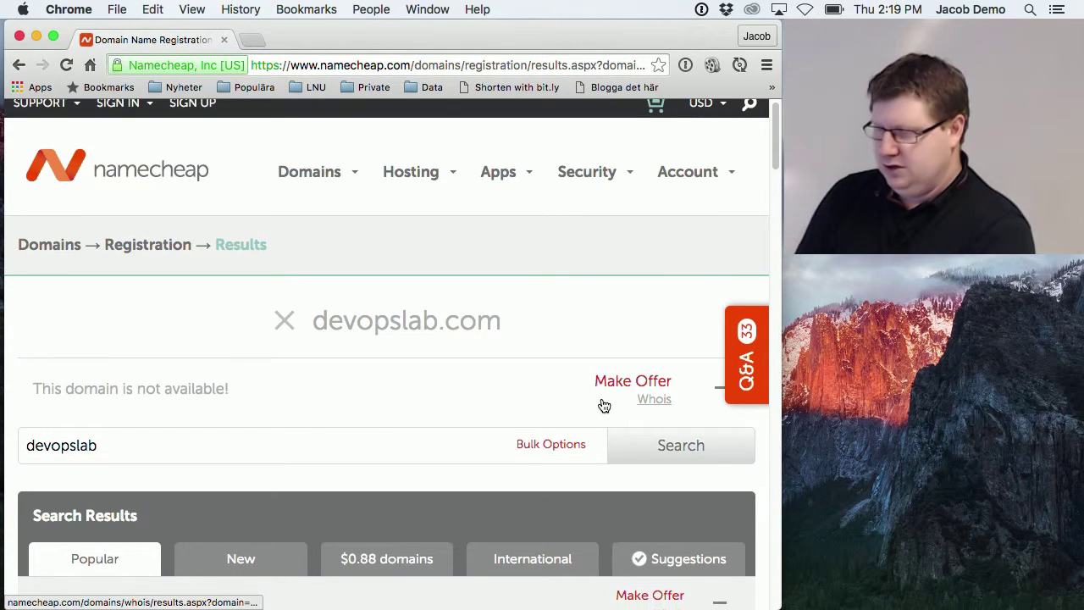
scroll(603, 404, down, 3)
scroll(400, 382, up, 3)
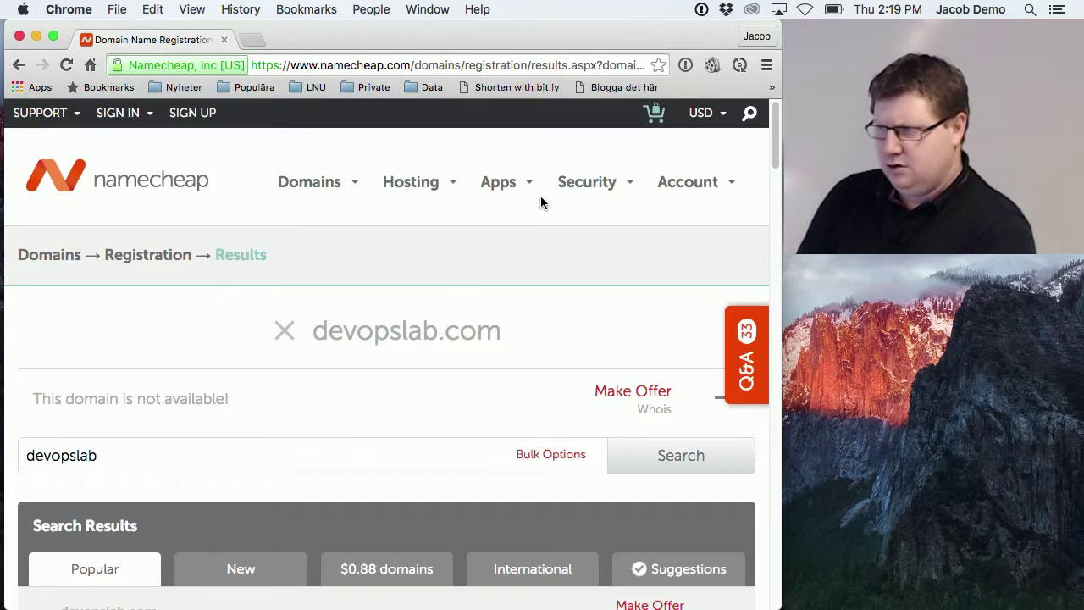
click(661, 116)
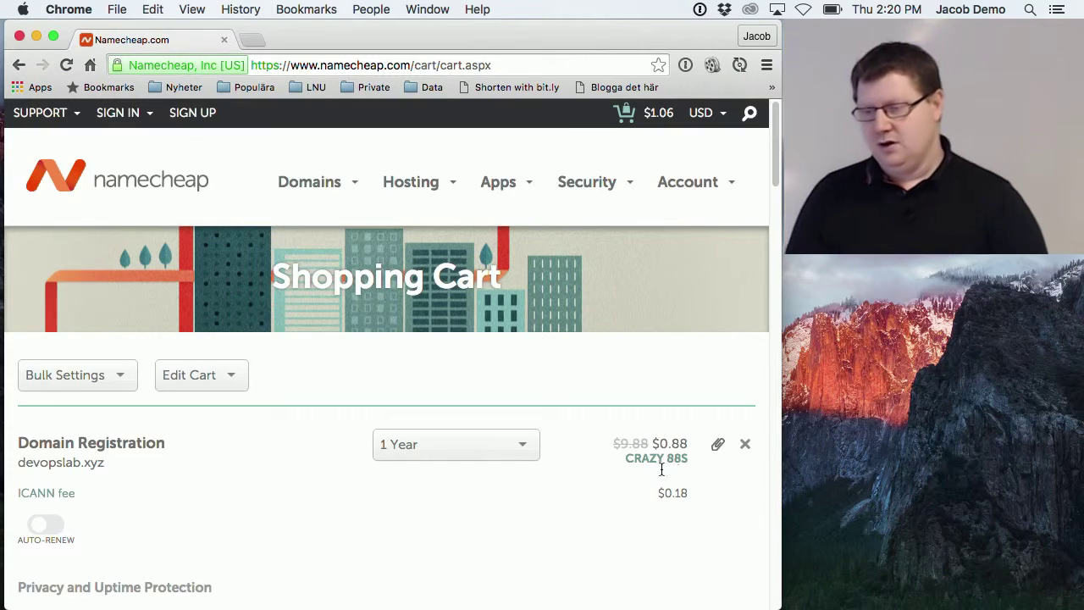
Review the registration period and add-on options for devopslab.xyz, keep the period at 1 Year, and confirm the order.
click(525, 455)
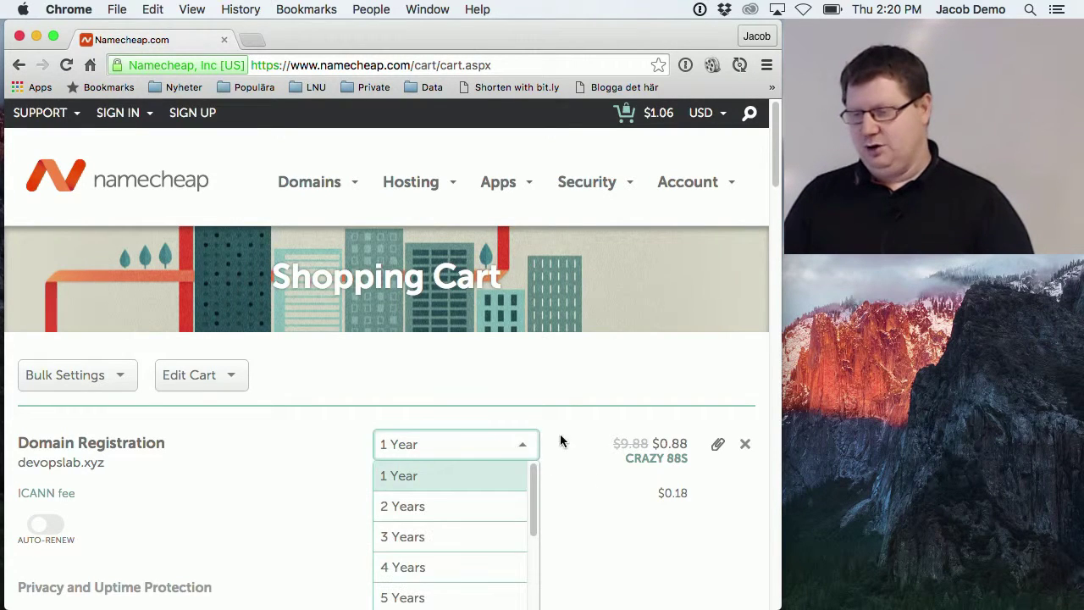
click(593, 439)
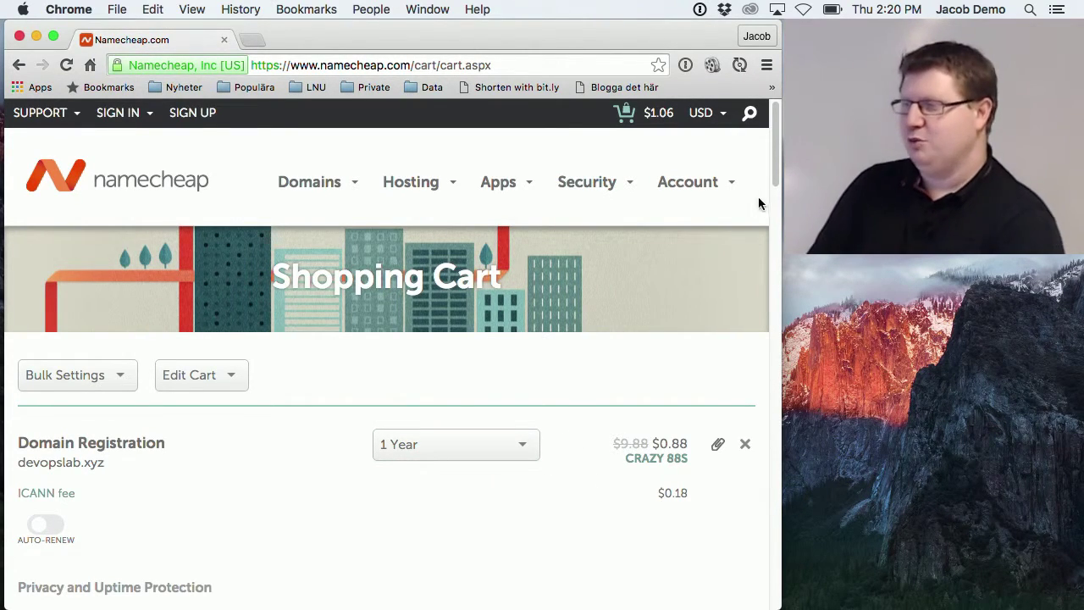
drag(773, 168, 773, 219)
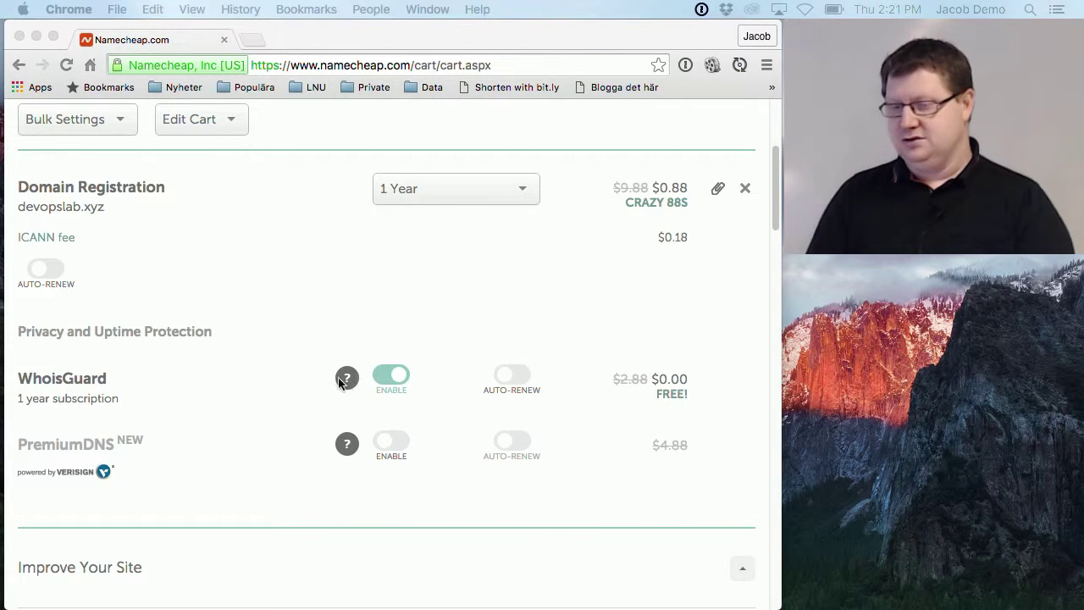
scroll(247, 421, down, 1)
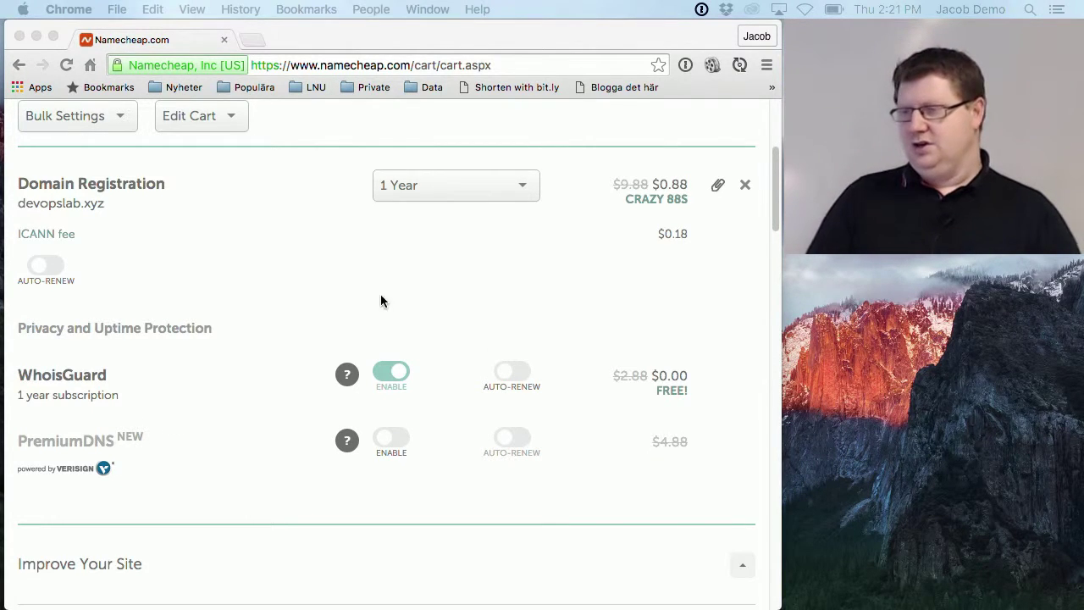
click(777, 214)
click(778, 246)
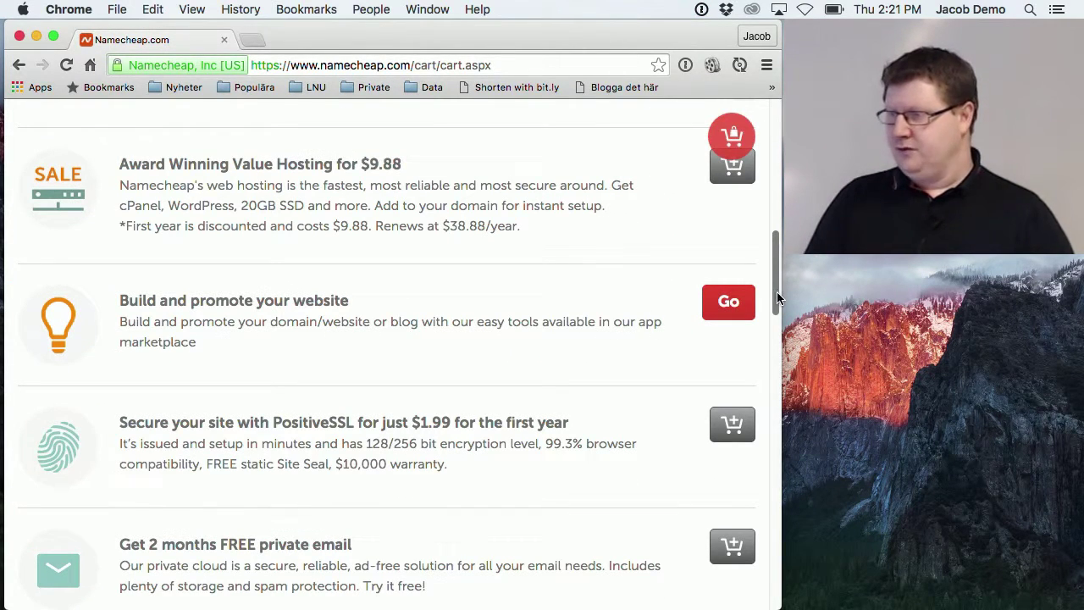
drag(778, 295, 783, 398)
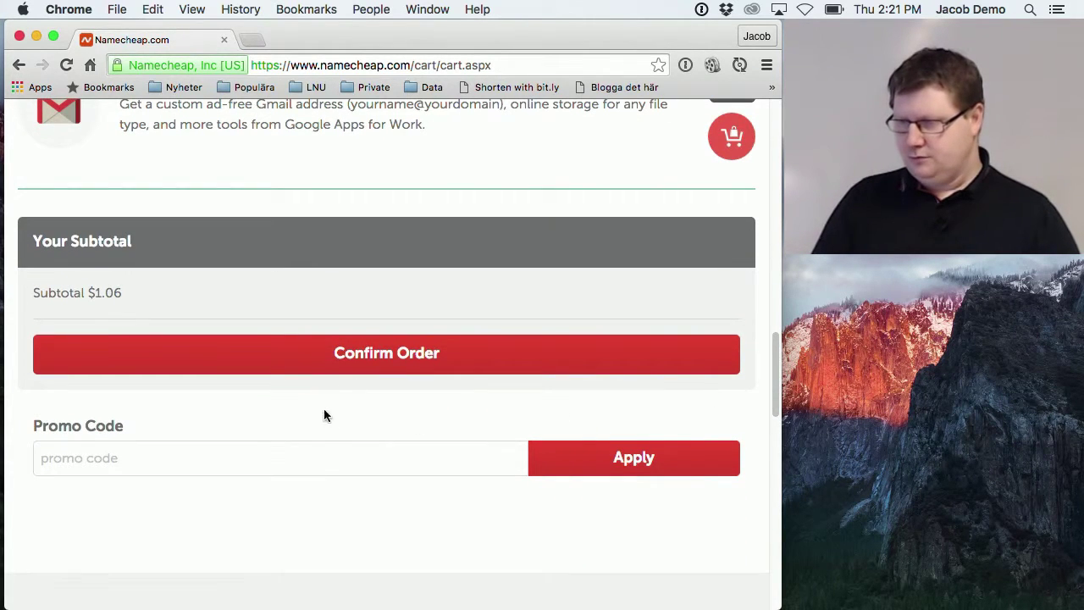
click(355, 350)
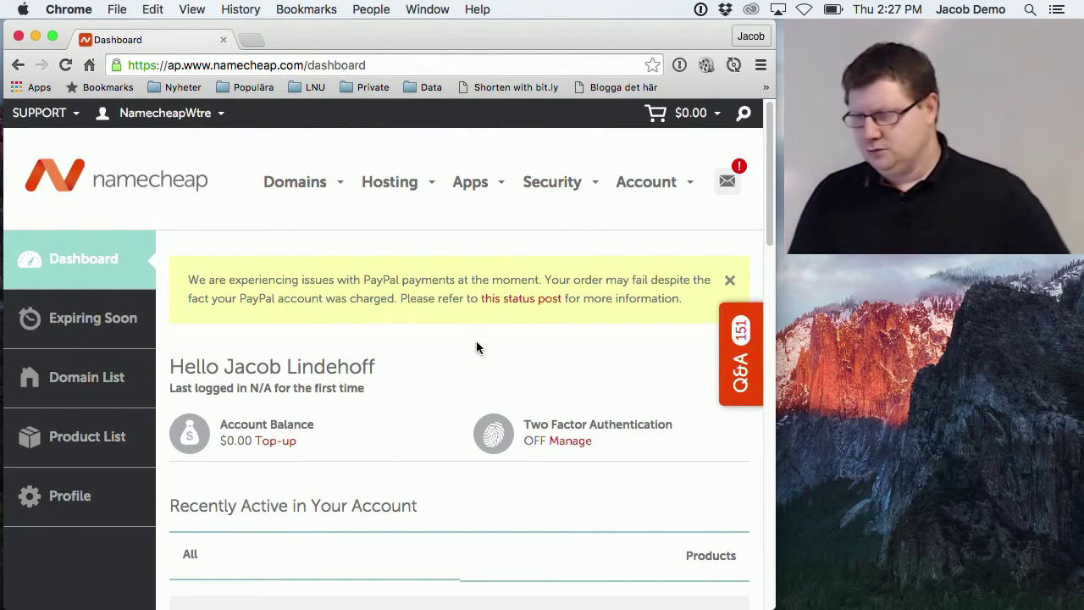
Open the account's domain list and bring up the management page for devopslab.xyz.
click(127, 377)
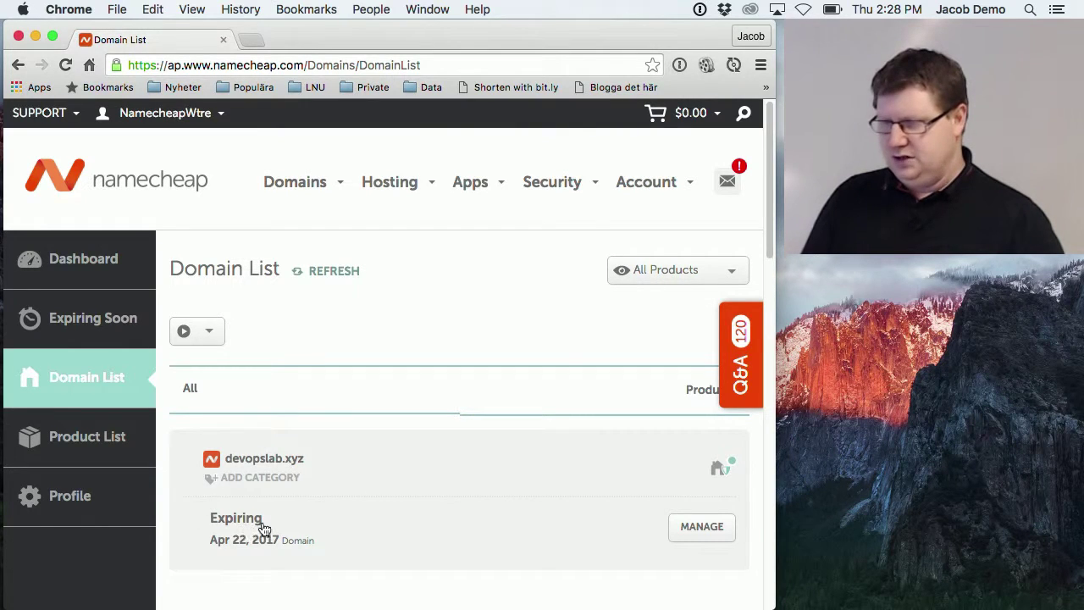
scroll(302, 520, down, 5)
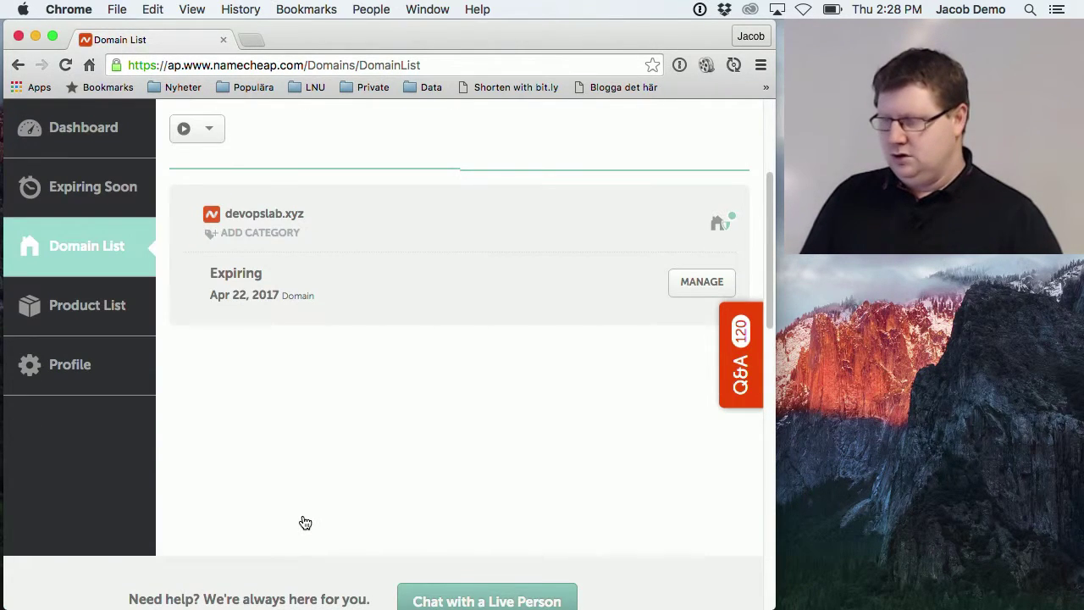
scroll(305, 523, up, 3)
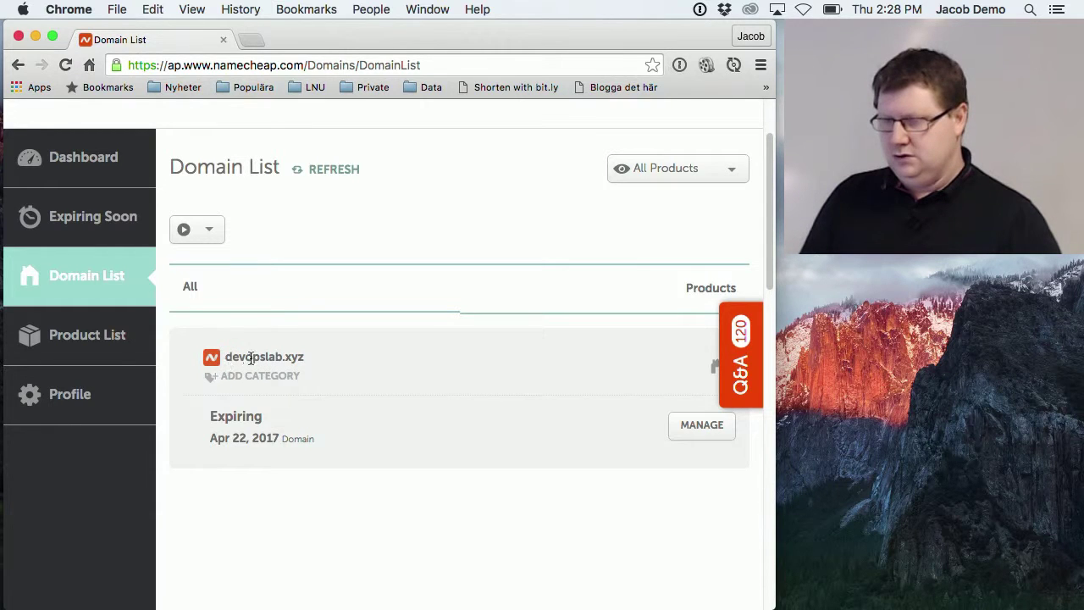
scroll(263, 379, down, 2)
scroll(262, 378, up, 4)
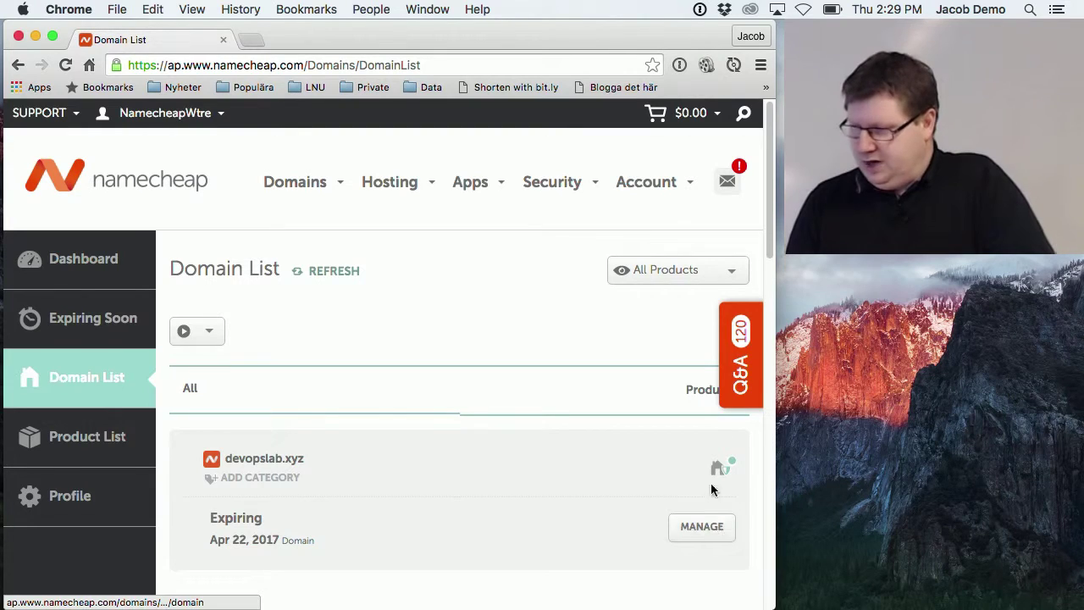
mouse_move(718, 473)
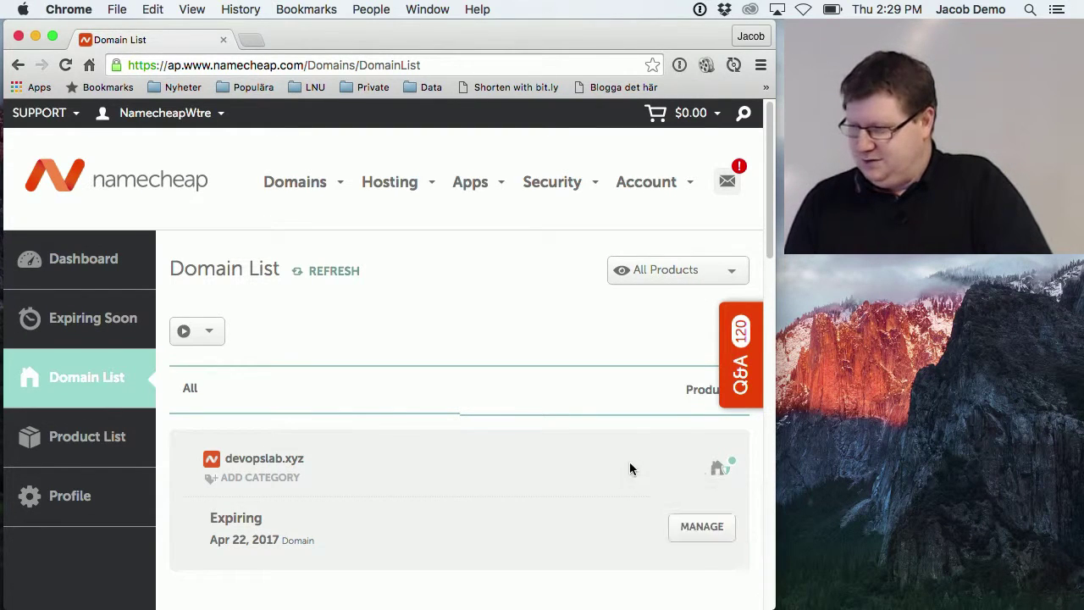
click(687, 538)
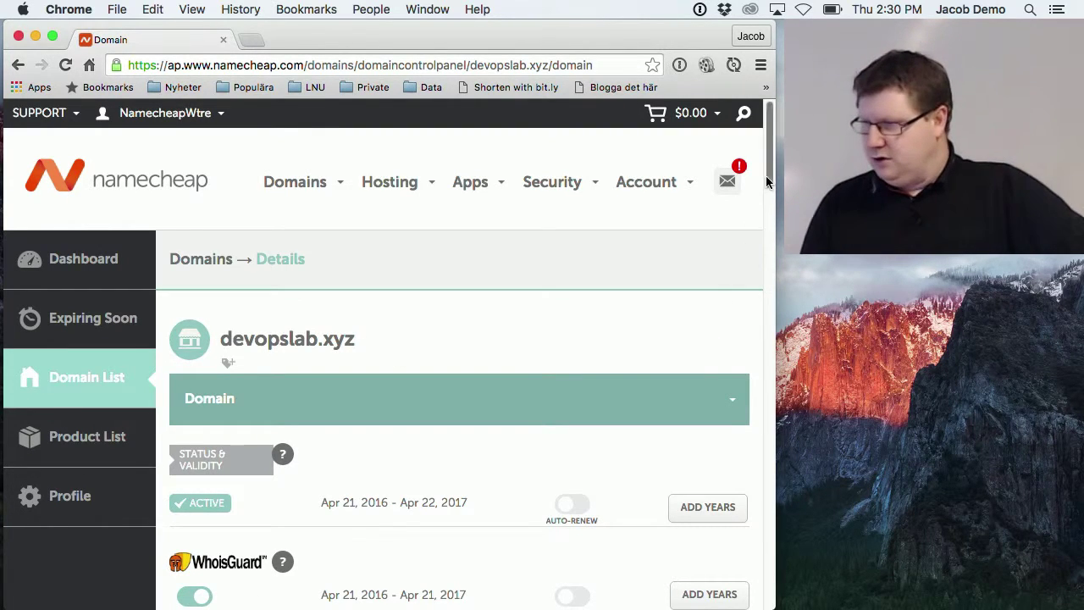
Select Custom DNS as the nameserver option for devopslab.xyz.
drag(766, 181, 770, 266)
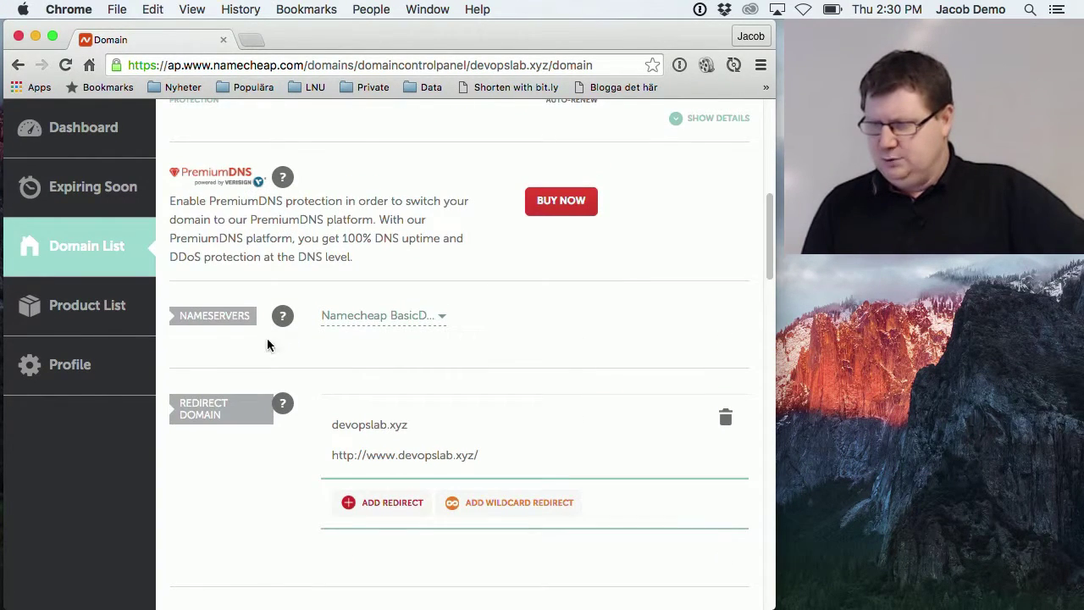
click(440, 321)
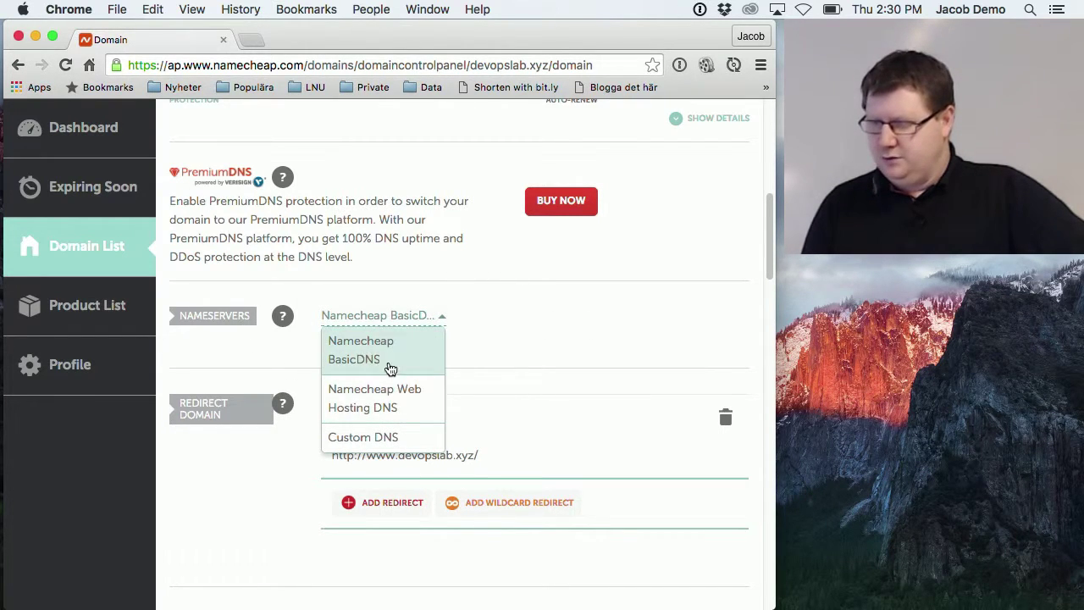
click(377, 438)
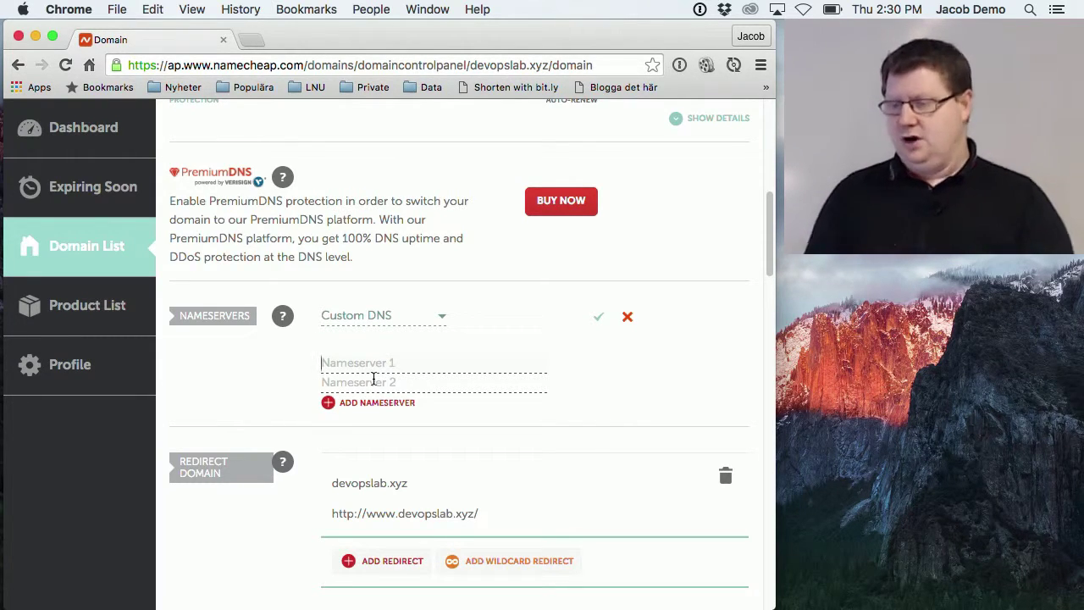
Examine the domain redirect, email redirect, Private Email and domain contacts sections of the devopslab.xyz details.
scroll(415, 475, down, 3)
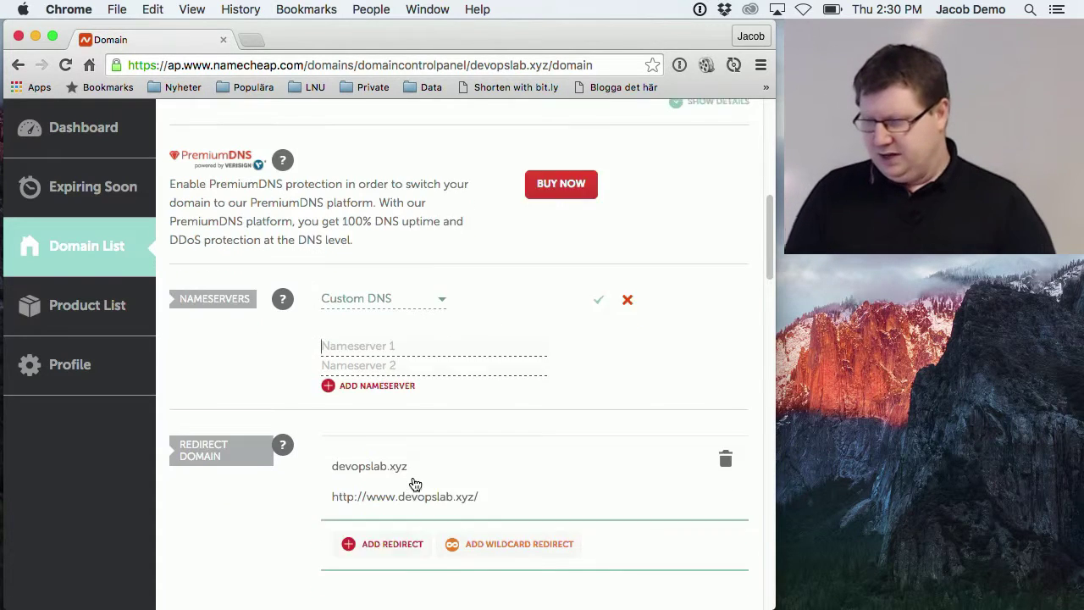
scroll(407, 483, down, 5)
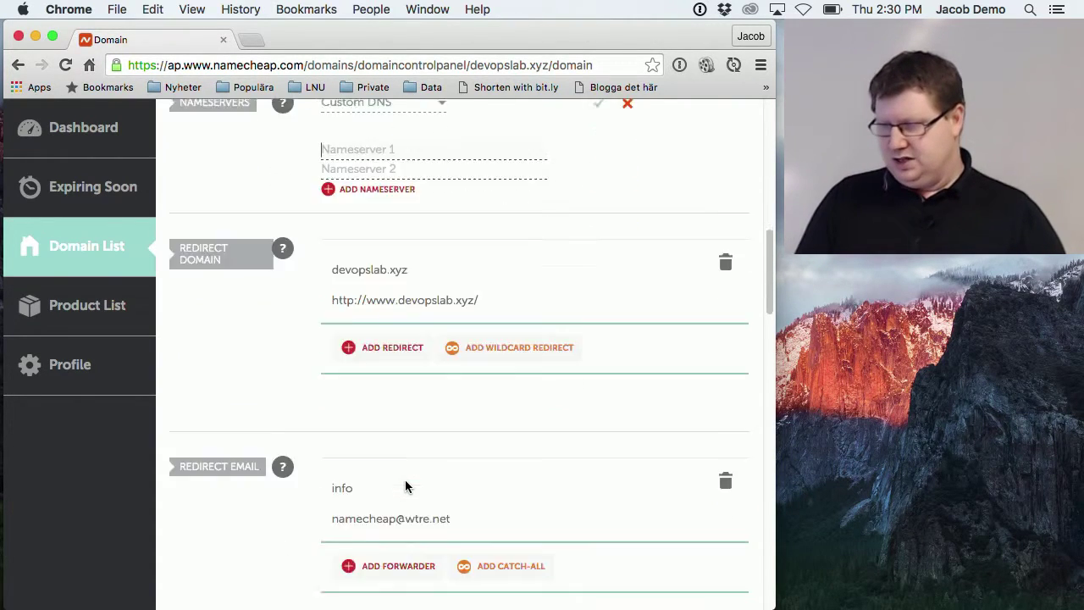
scroll(405, 479, down, 10)
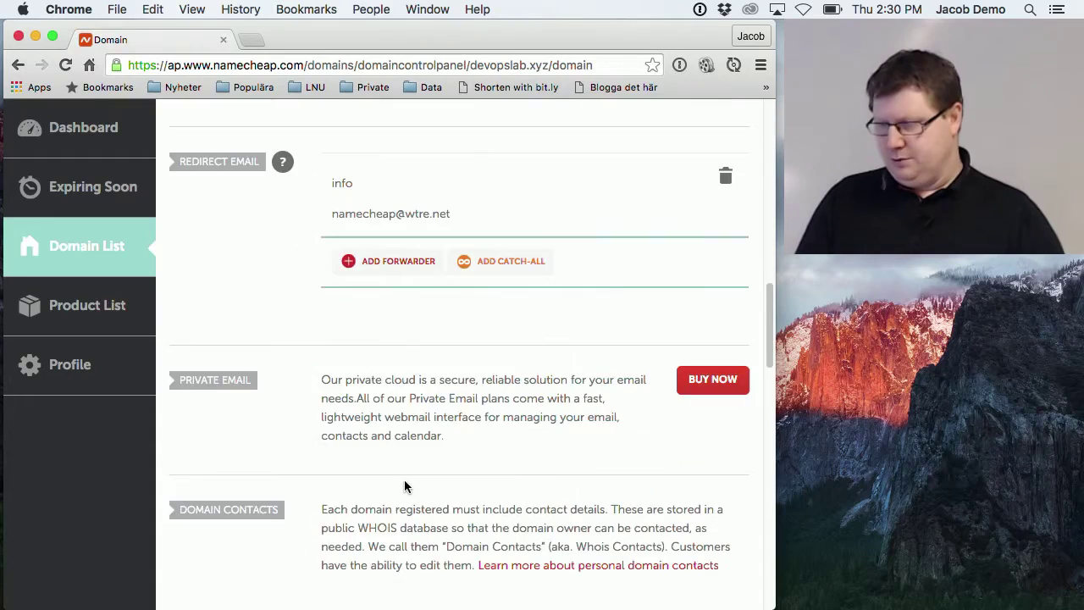
scroll(404, 480, up, 20)
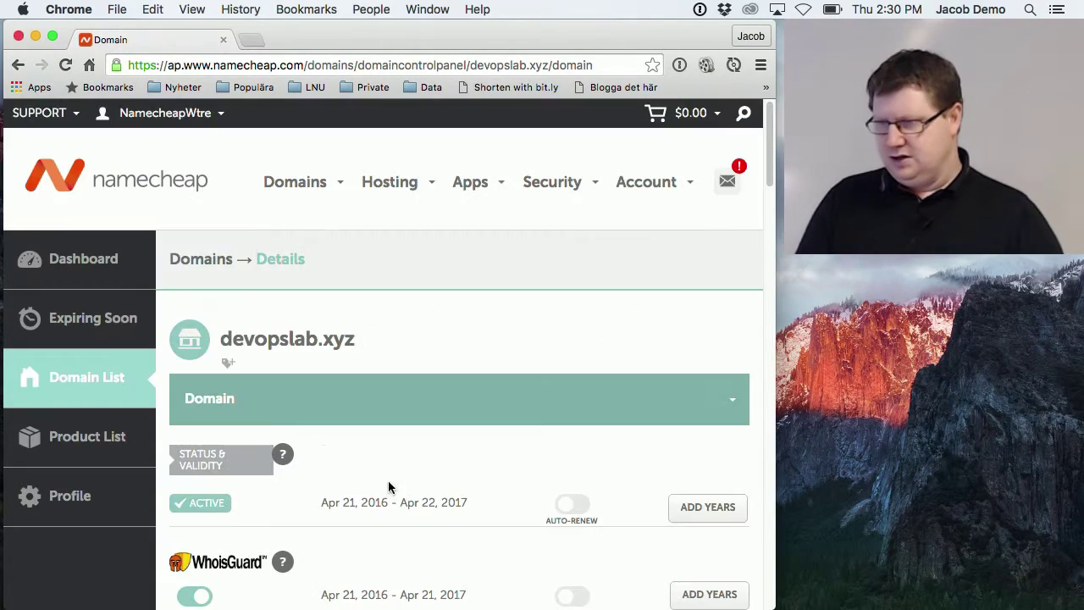
Reopen the management page of devopslab.xyz from the domain list and go to its Advanced DNS settings.
mouse_move(273, 457)
click(295, 181)
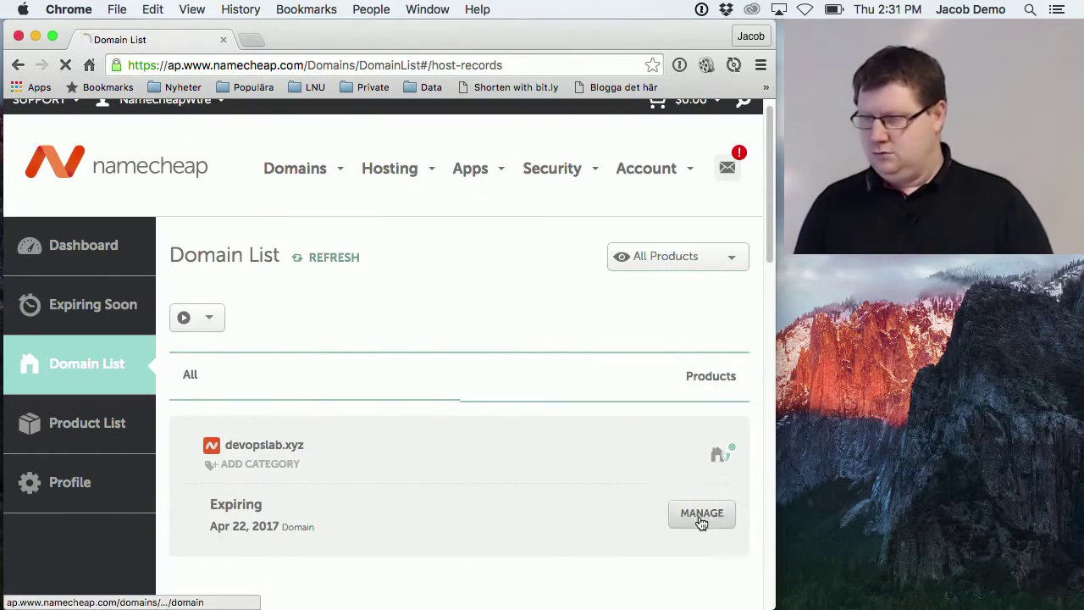
click(699, 516)
scroll(412, 395, down, 10)
scroll(403, 393, up, 10)
click(475, 326)
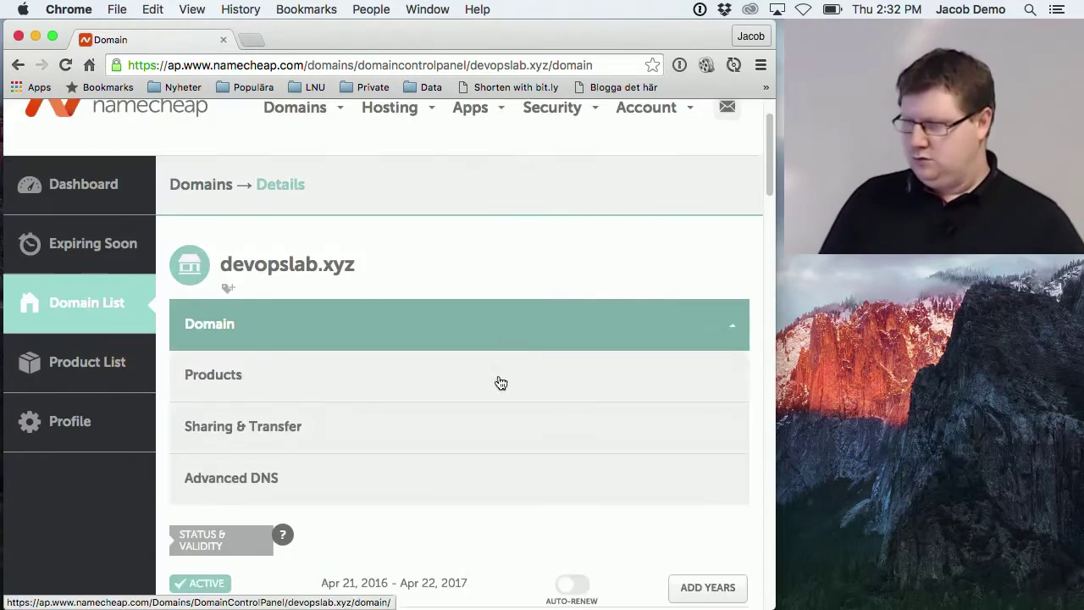
click(261, 483)
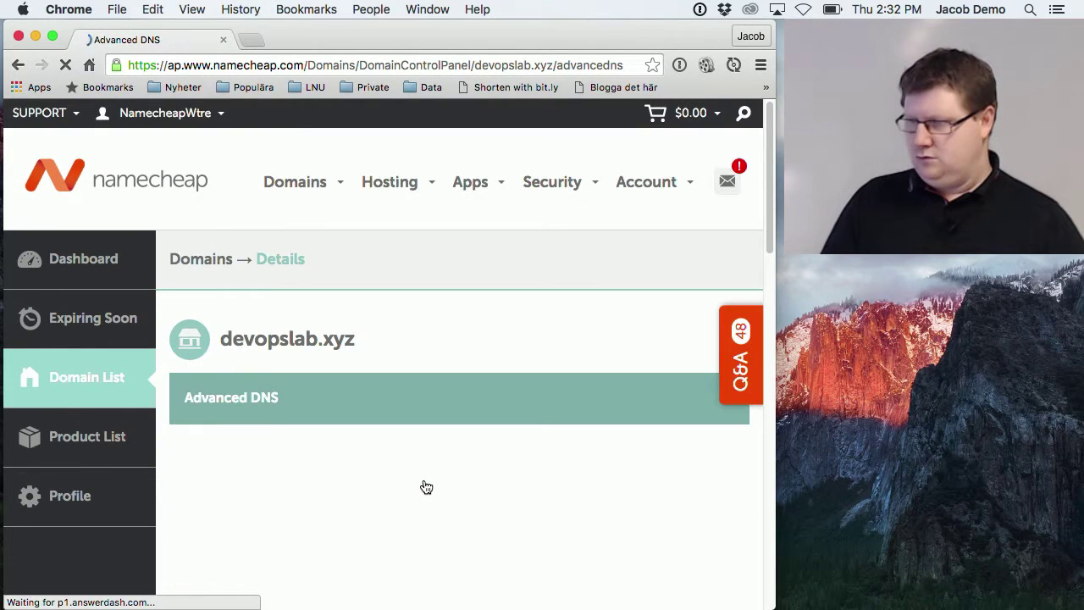
Copy the www CNAME record's target and load parkingpage.namecheap.com in a new browser tab, without the trailing dot.
scroll(449, 482, down, 3)
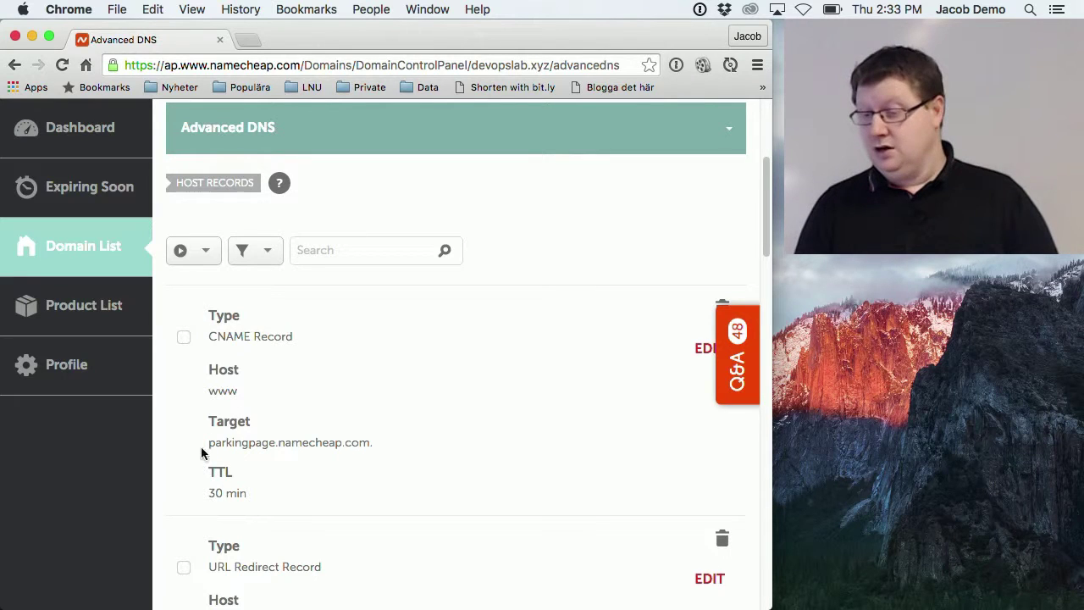
drag(208, 445, 375, 447)
key(super+c)
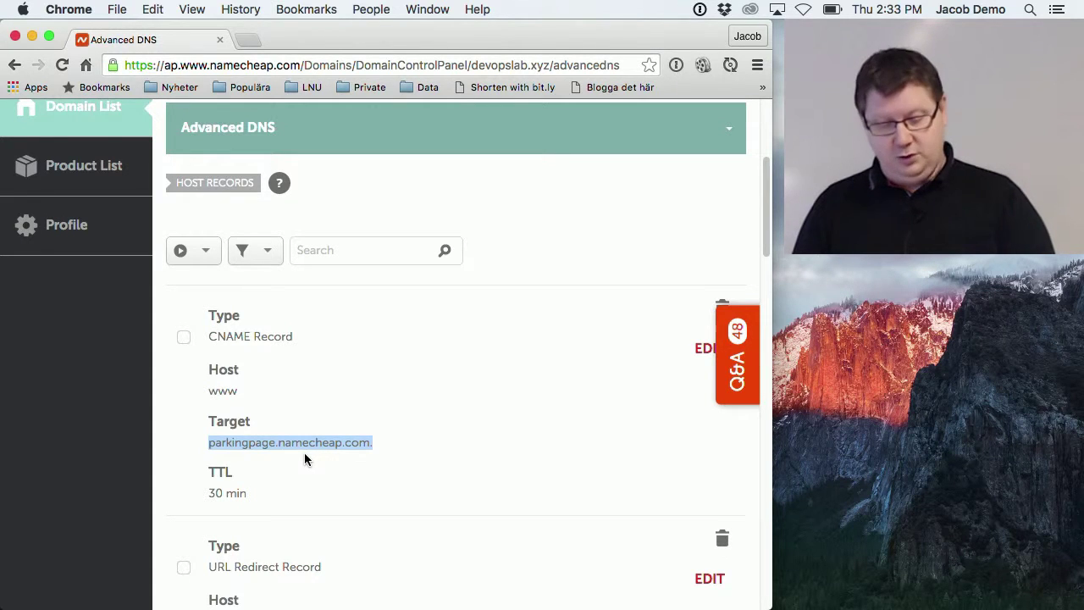
click(251, 39)
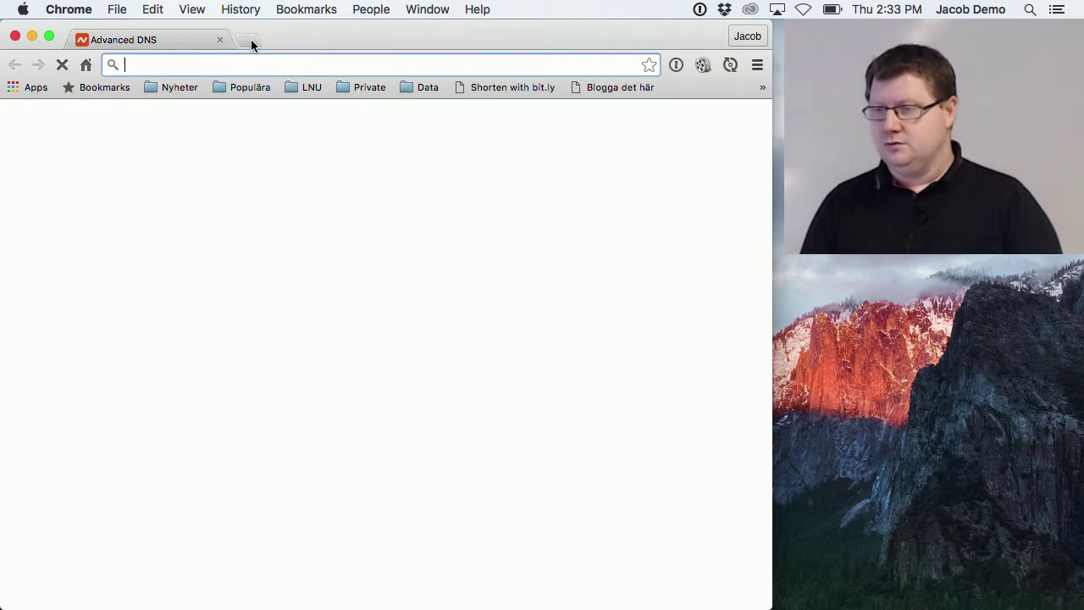
key(super+v)
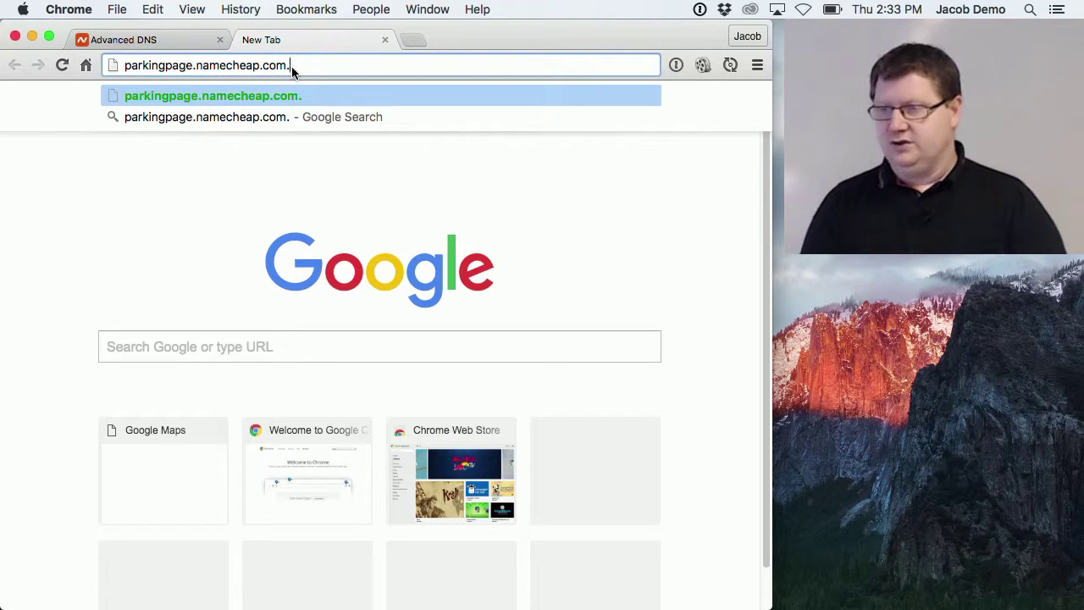
key(BackSpace)
key(Return)
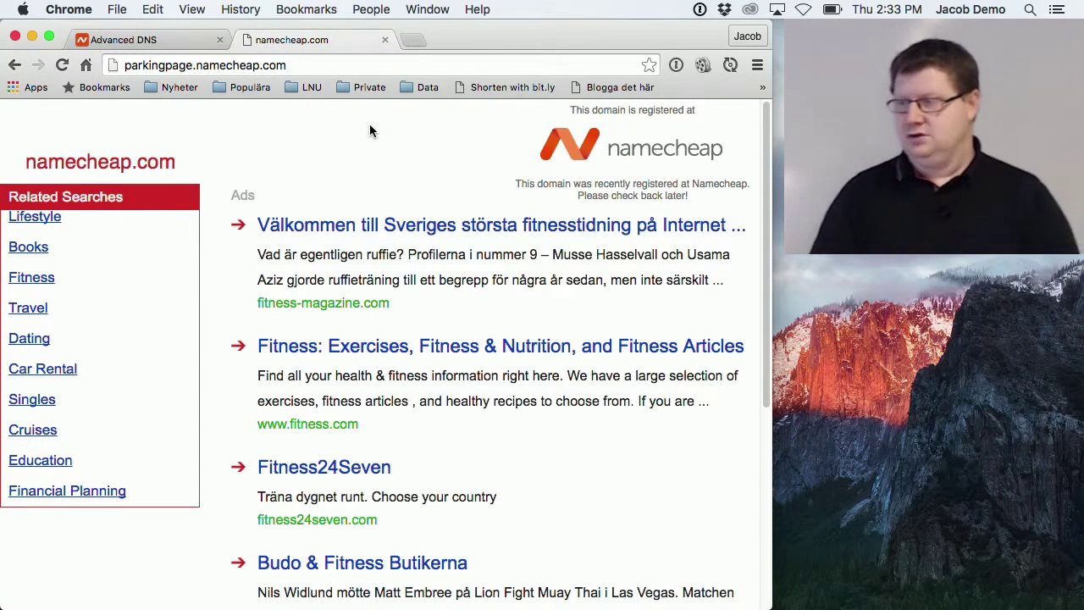
Return to the Advanced DNS page and start a new host record with A Record as its type.
click(111, 43)
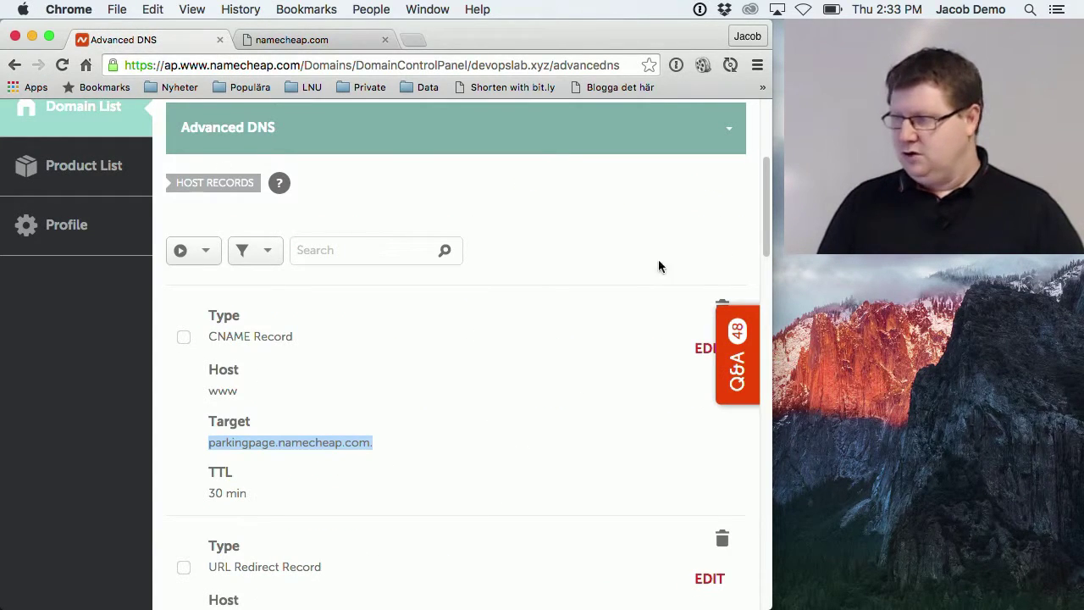
drag(767, 242, 764, 325)
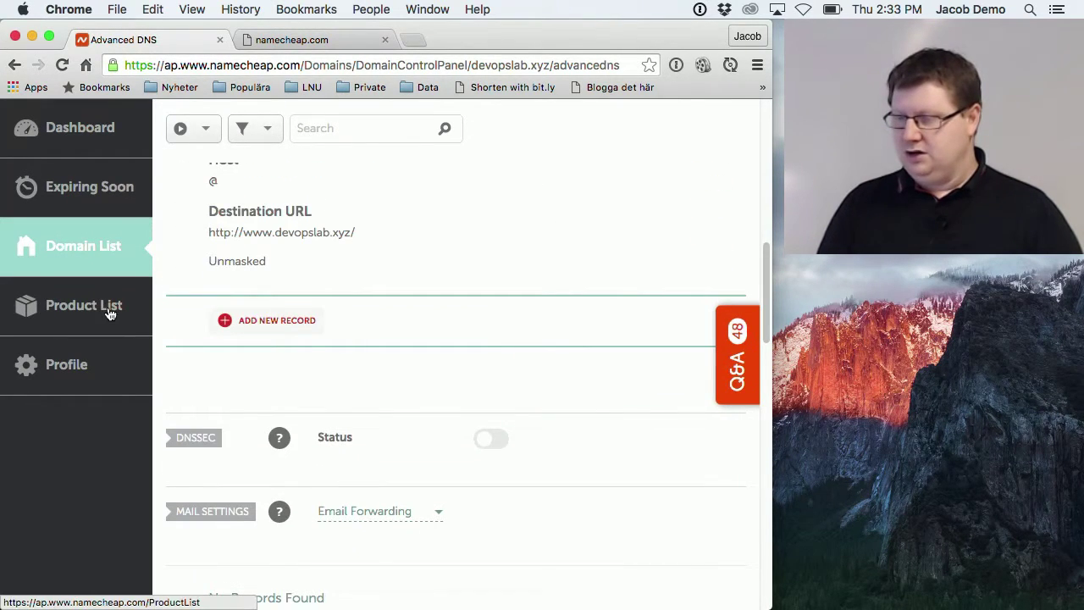
click(281, 321)
click(216, 243)
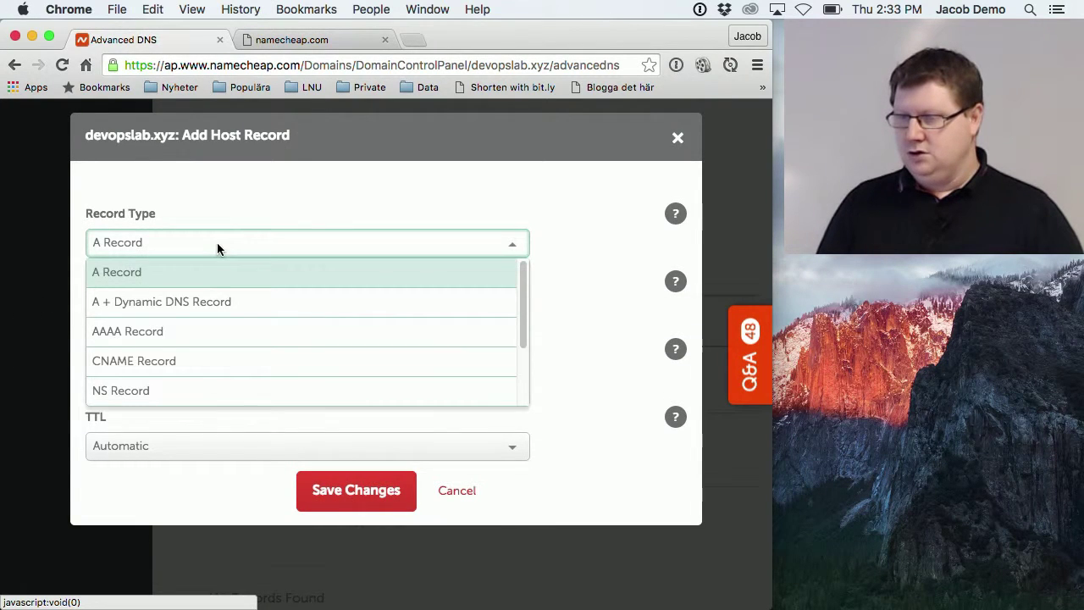
mouse_move(526, 314)
mouse_down()
mouse_move(523, 382)
mouse_move(512, 320)
mouse_up()
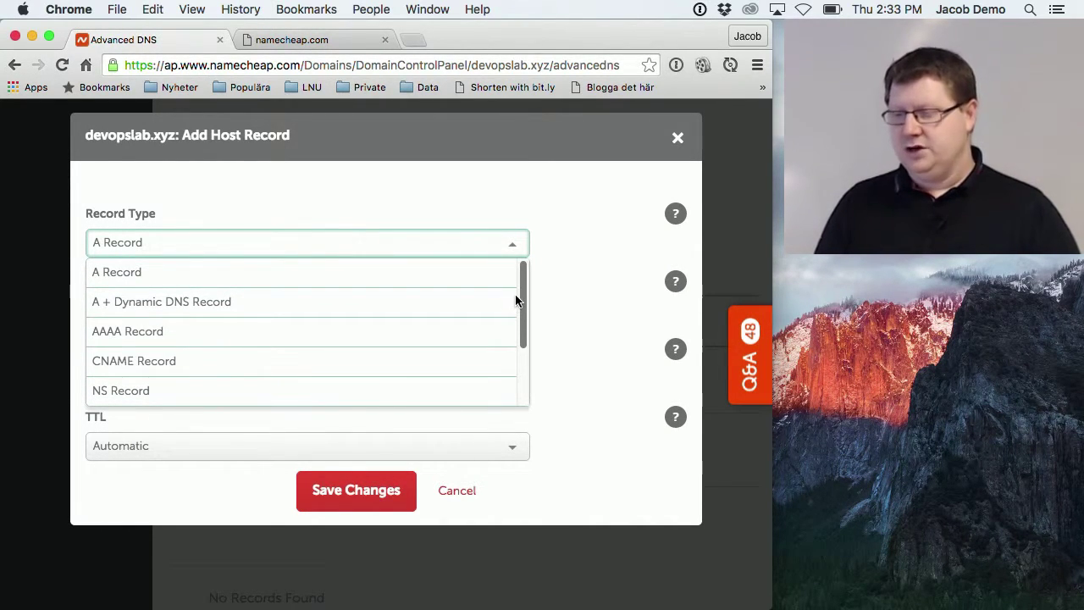
scroll(519, 314, down, 1)
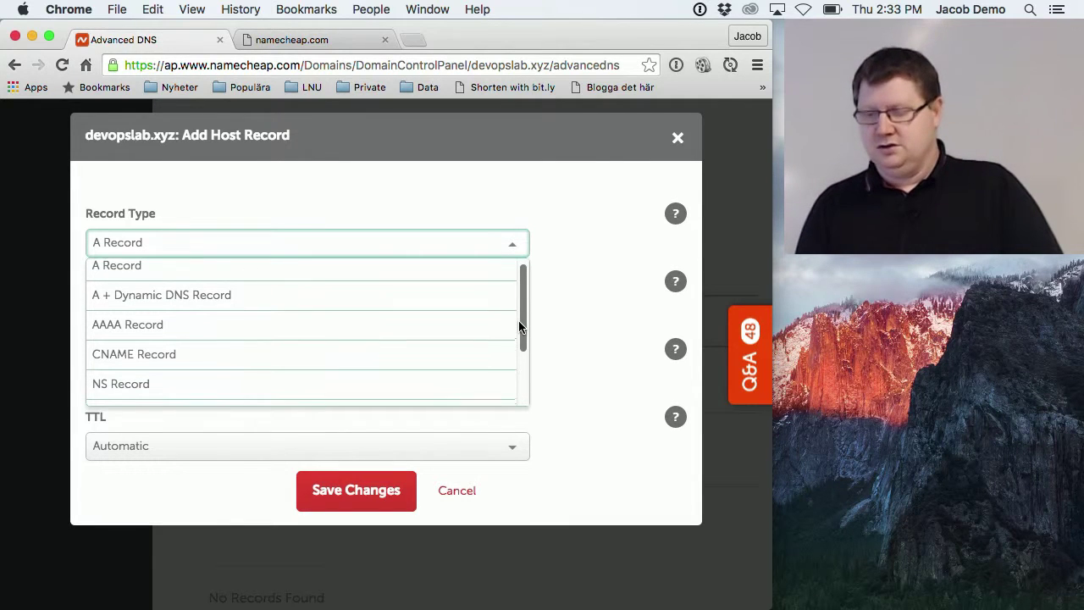
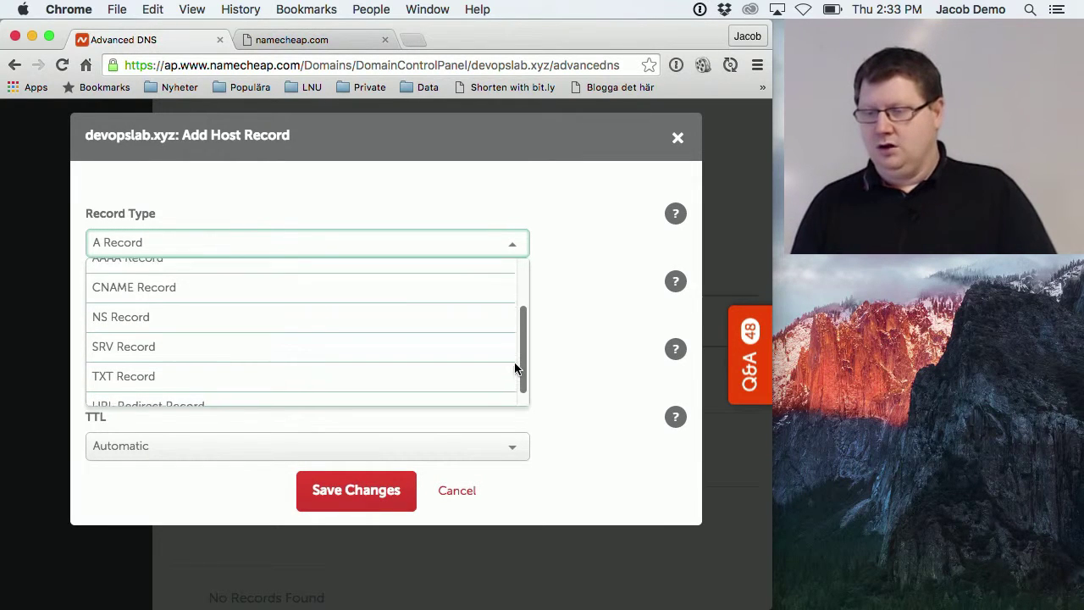
click(275, 276)
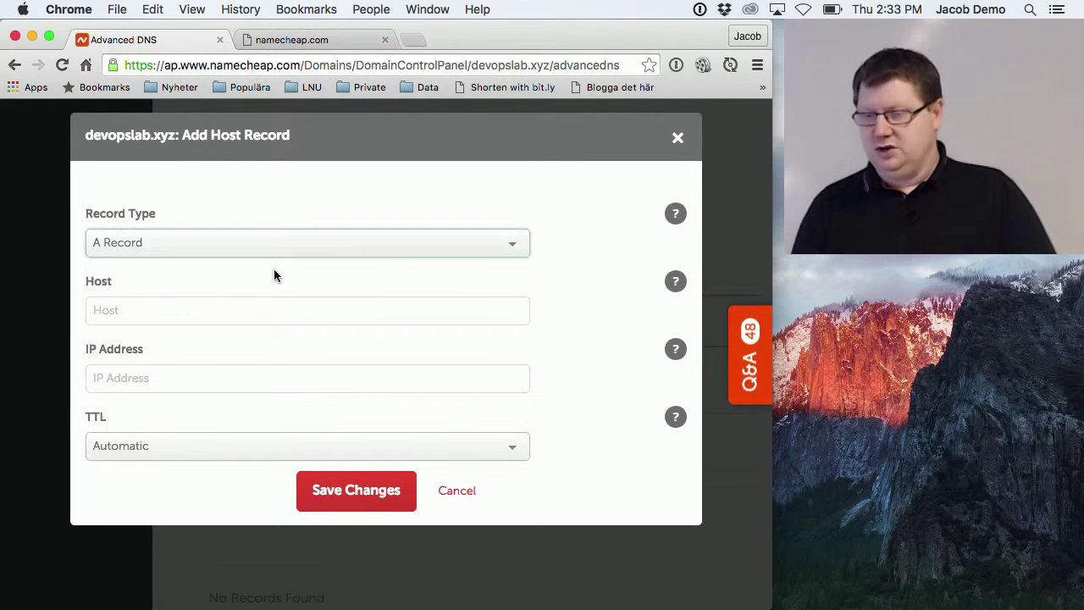
Set the A record's host to the account owner's first name and its IP address to 192.168.0.1, keep TTL Automatic, and save it.
click(179, 309)
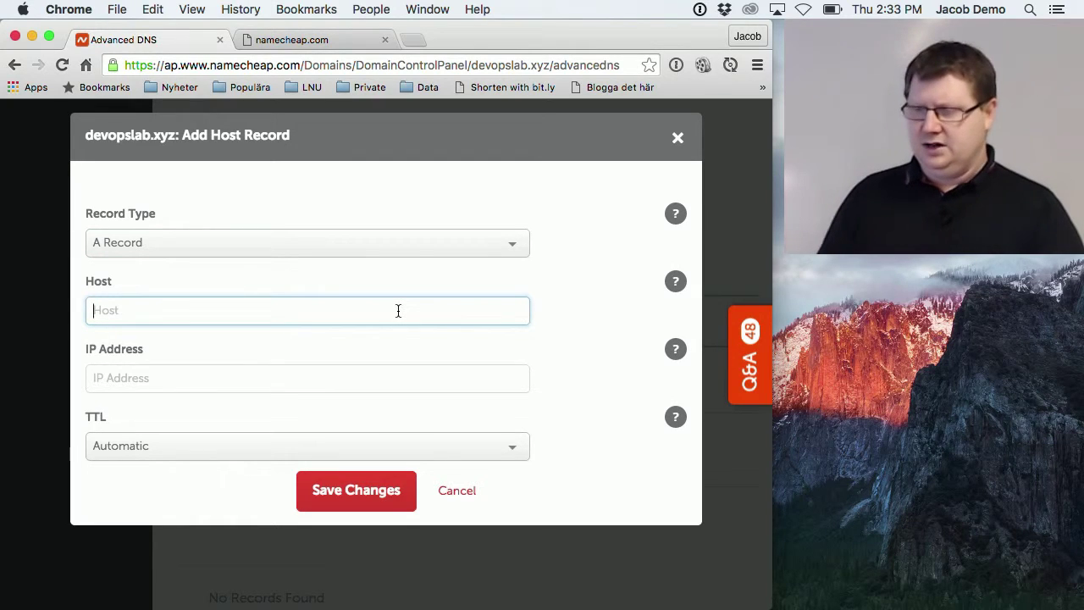
text(jacob)
click(336, 374)
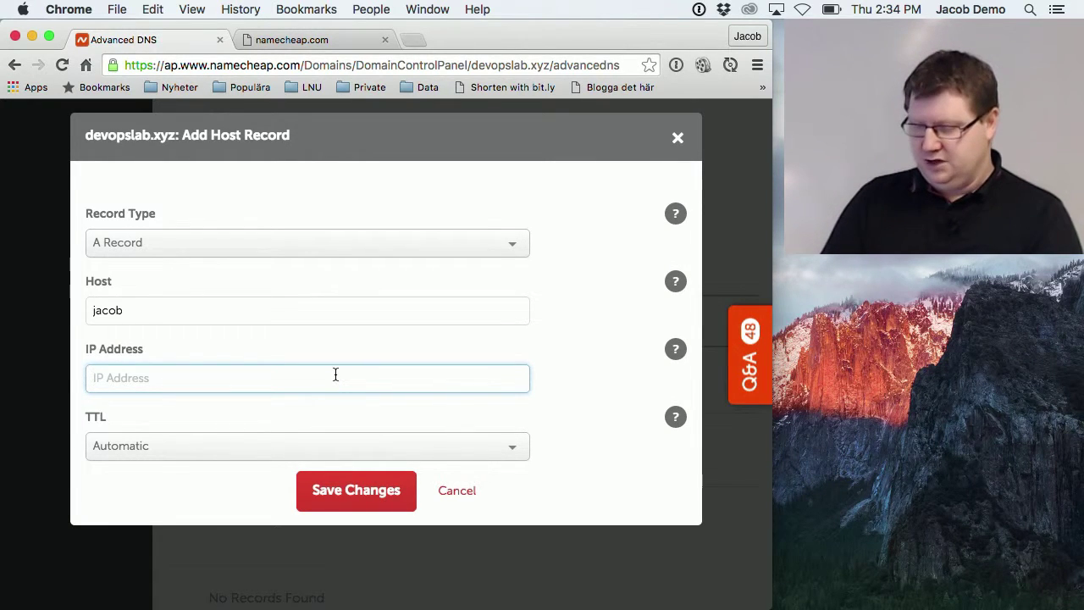
text(192.168 )
text(0.1)
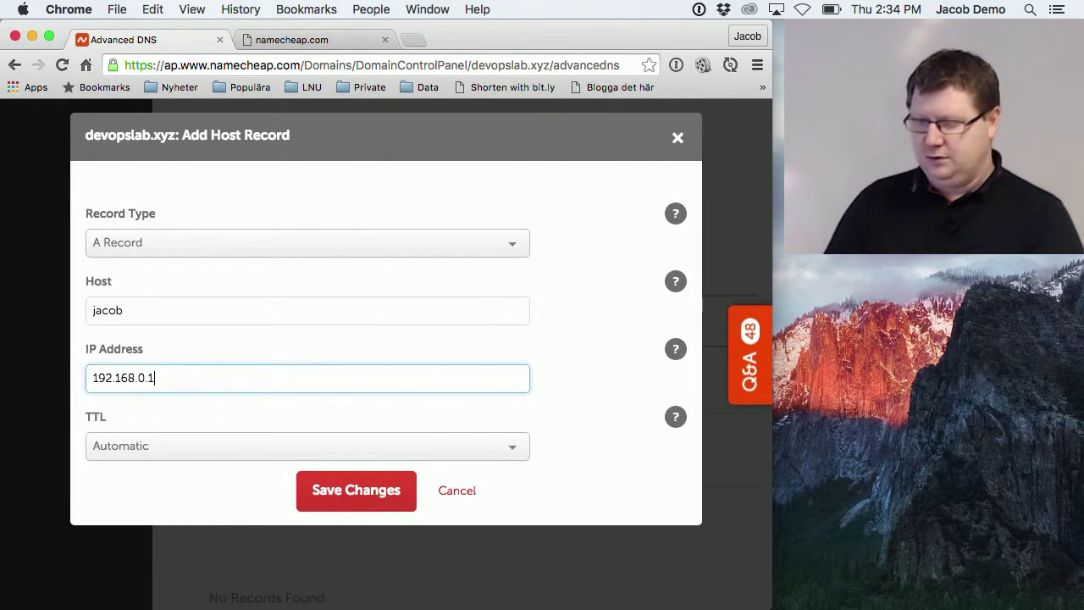
click(327, 455)
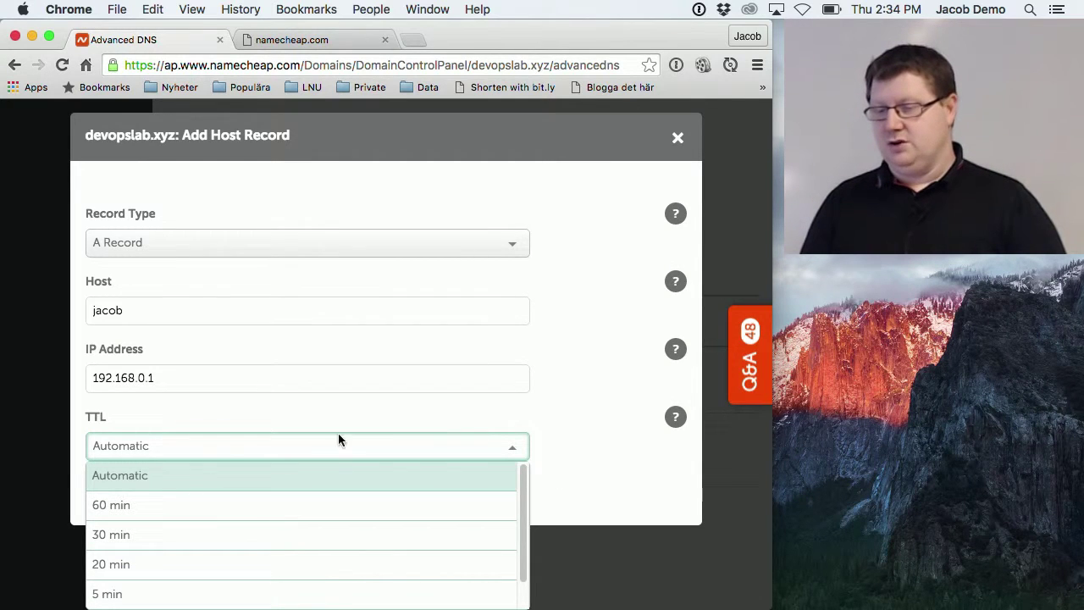
click(178, 416)
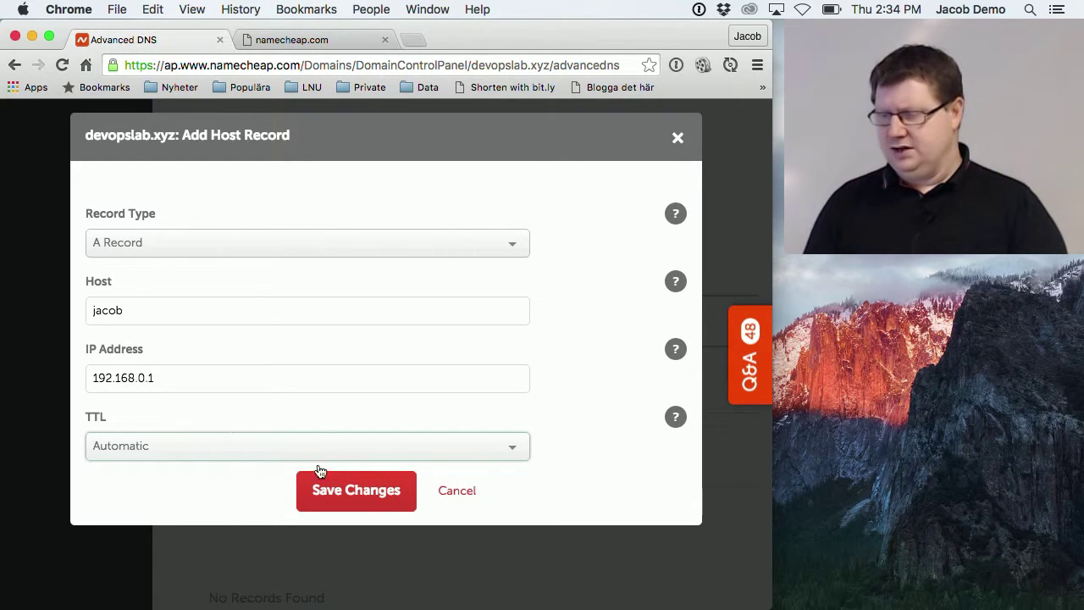
click(373, 491)
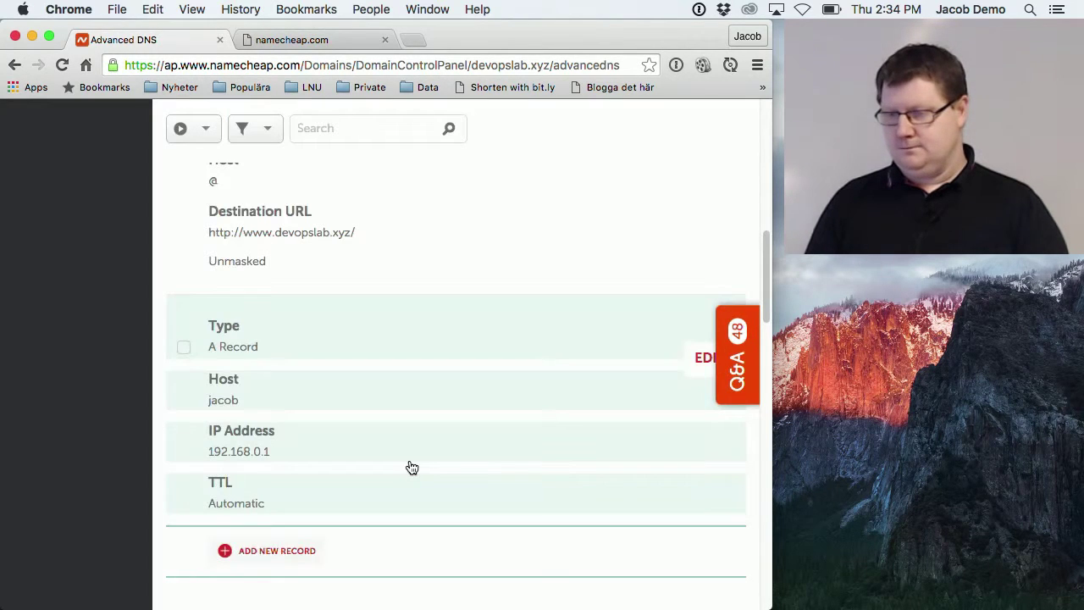
scroll(423, 512, down, 5)
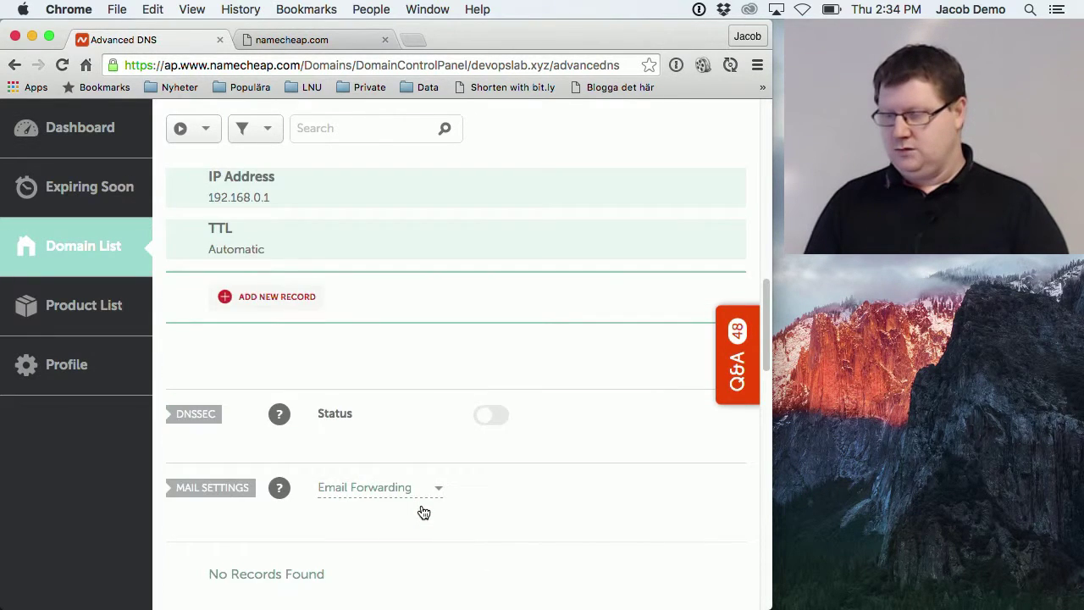
Review the saved host records, then minimize the browser window and switch to an iTerm2 terminal window.
scroll(423, 513, up, 5)
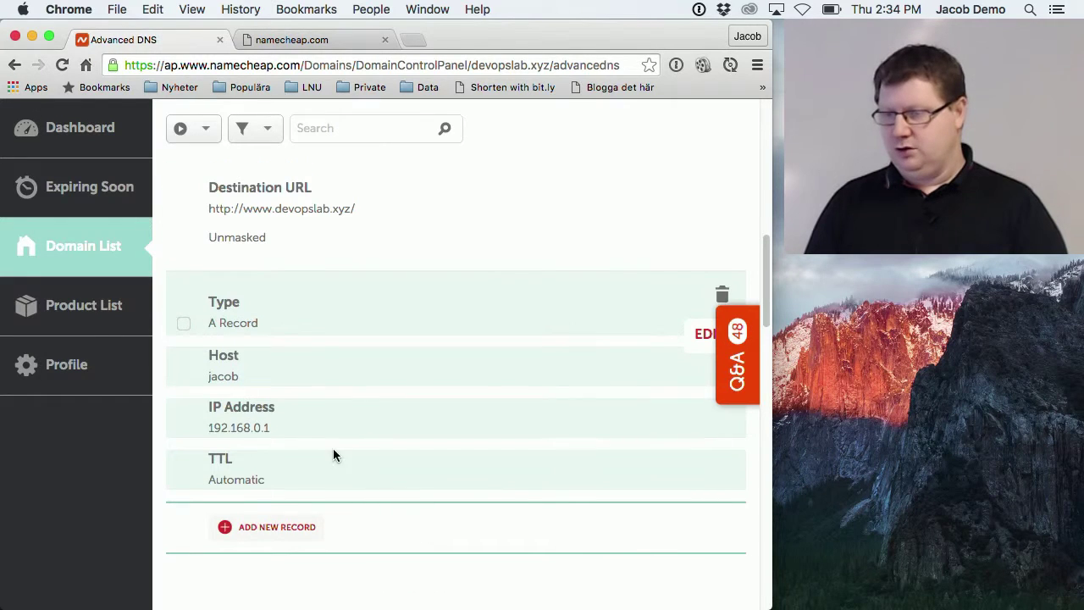
scroll(304, 399, up, 6)
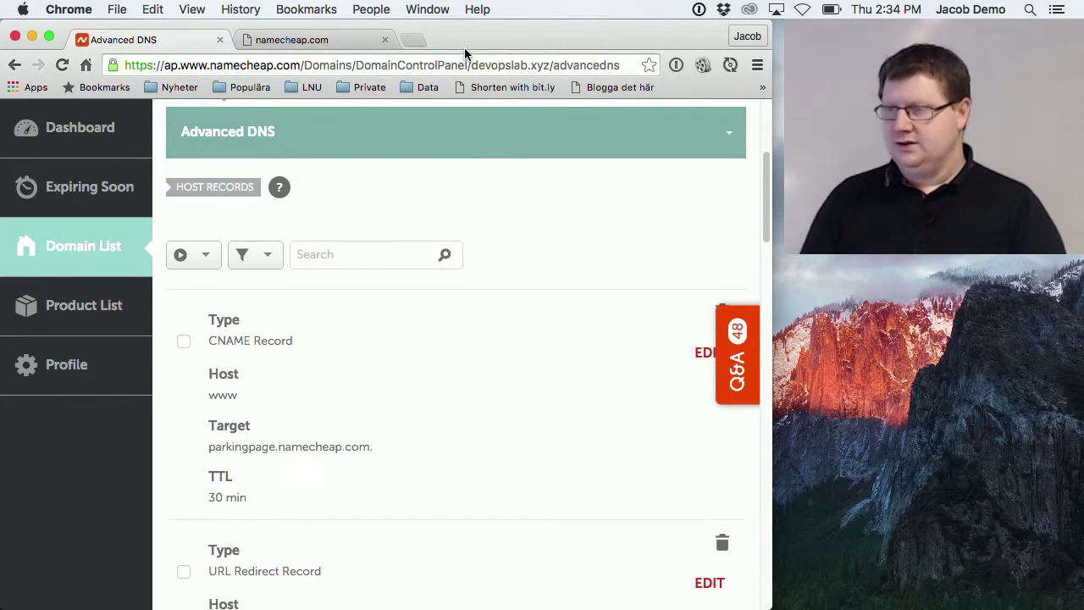
click(33, 40)
drag(208, 134, 204, 88)
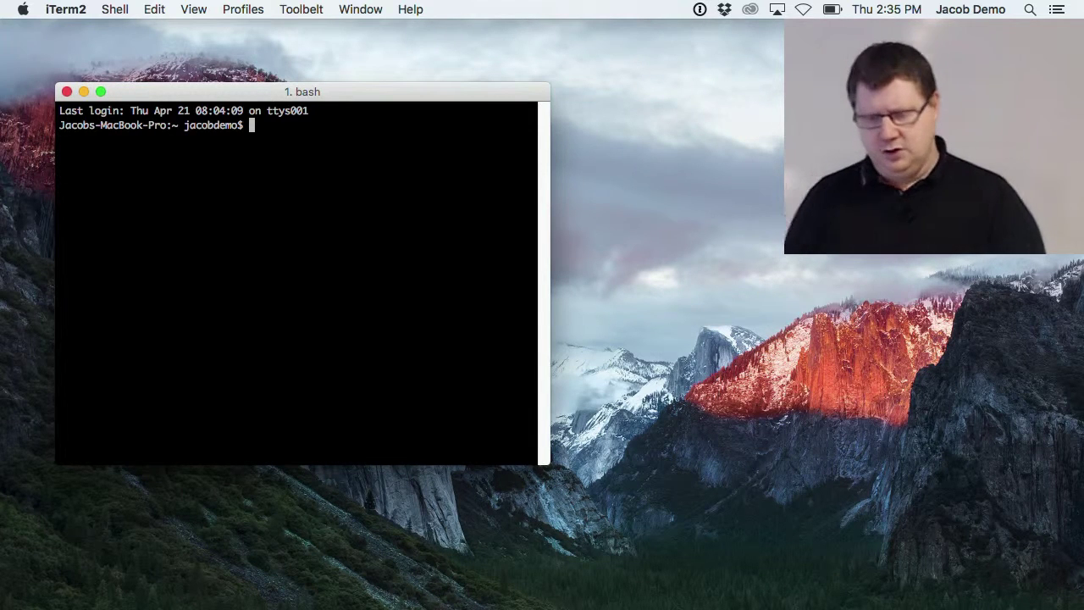
text(nslo)
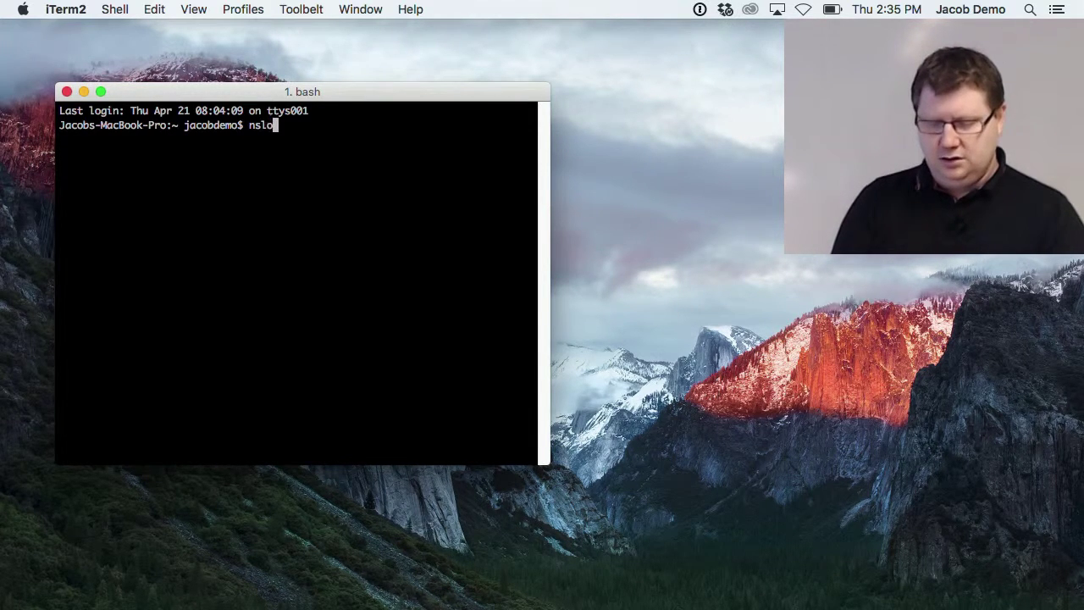
text(okup)
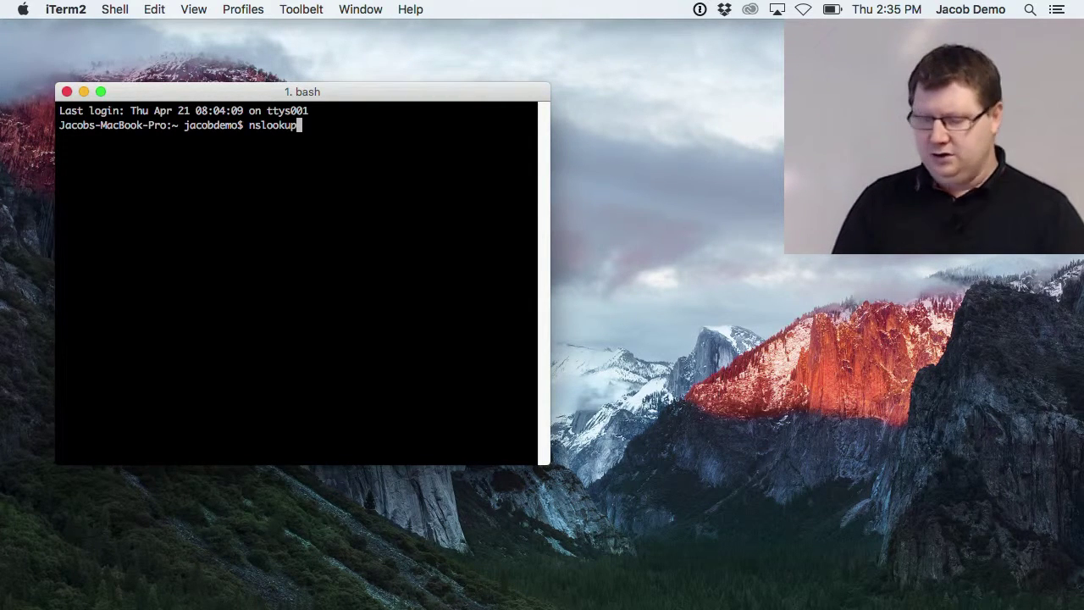
text(www.)
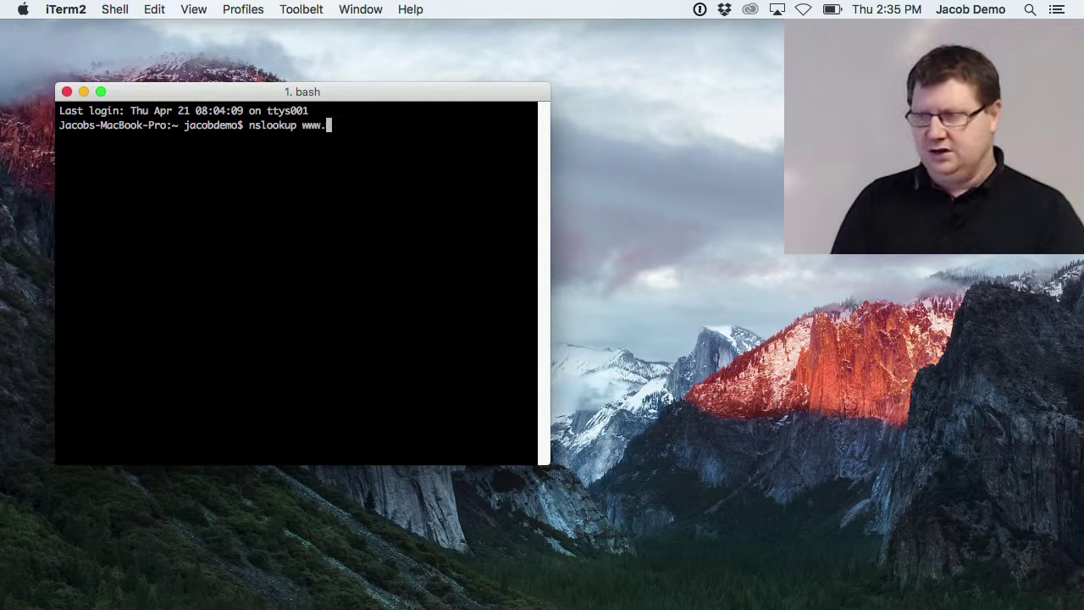
text(google.)
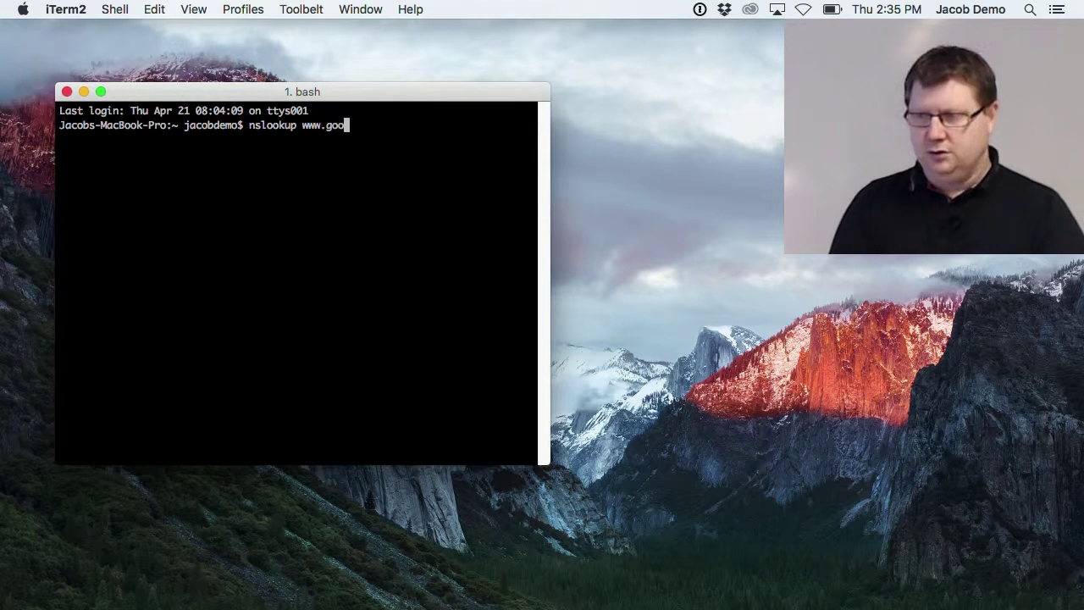
key(BackSpace)
text(.com)
key(Return)
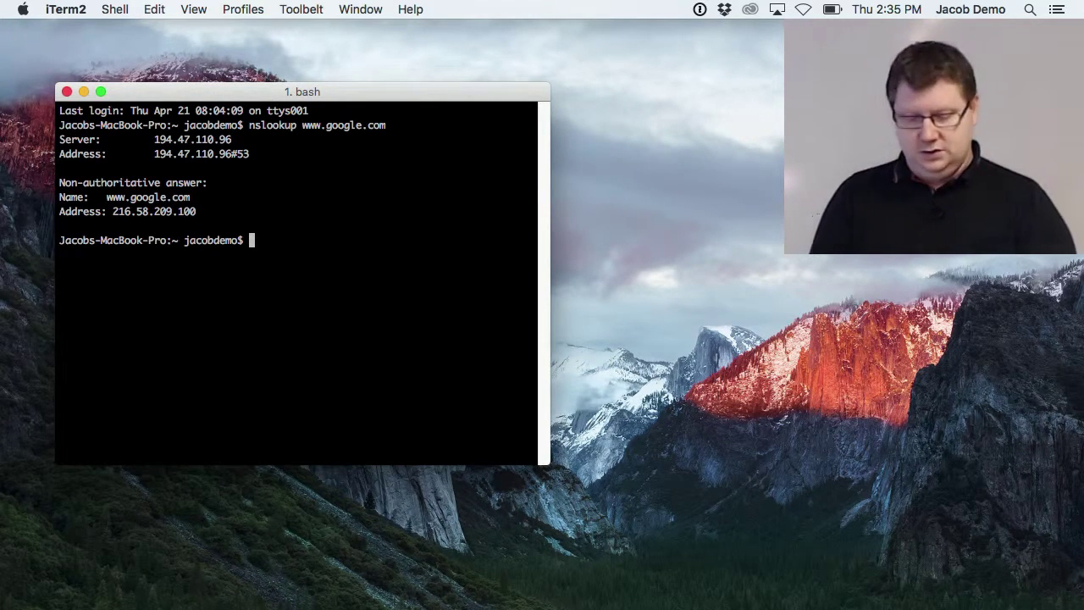
text(if)
text(c)
key(BackSpace)
key(BackSpace)
key(BackSpace)
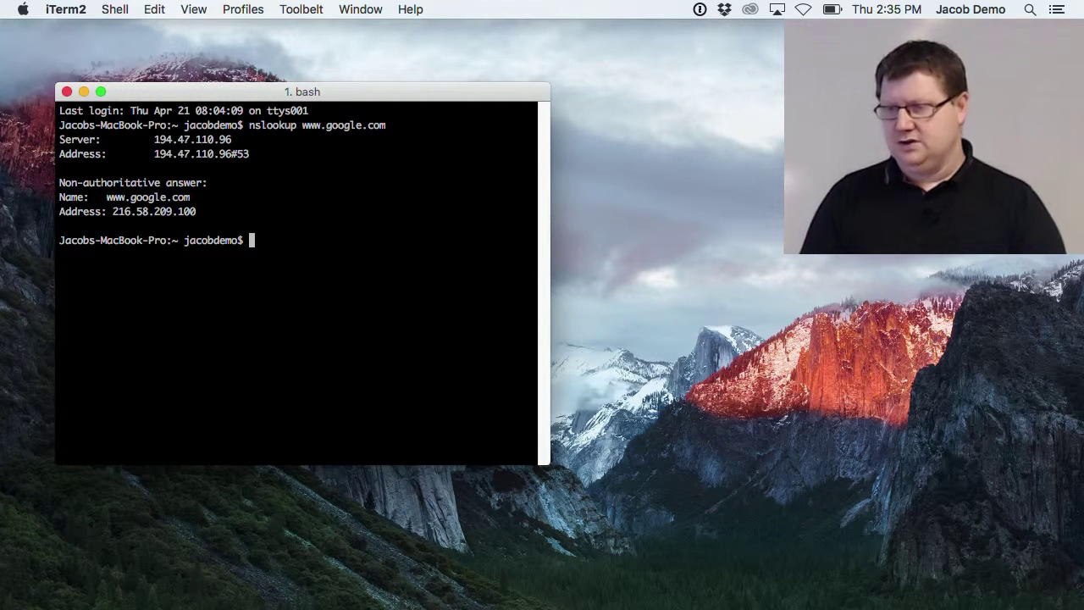
drag(243, 138, 105, 140)
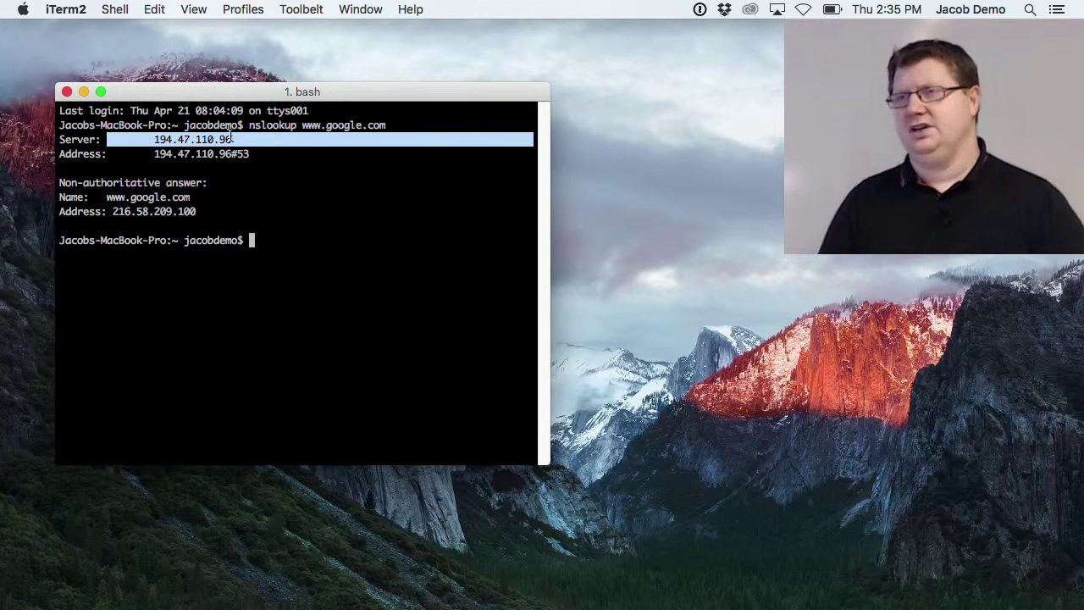
click(269, 241)
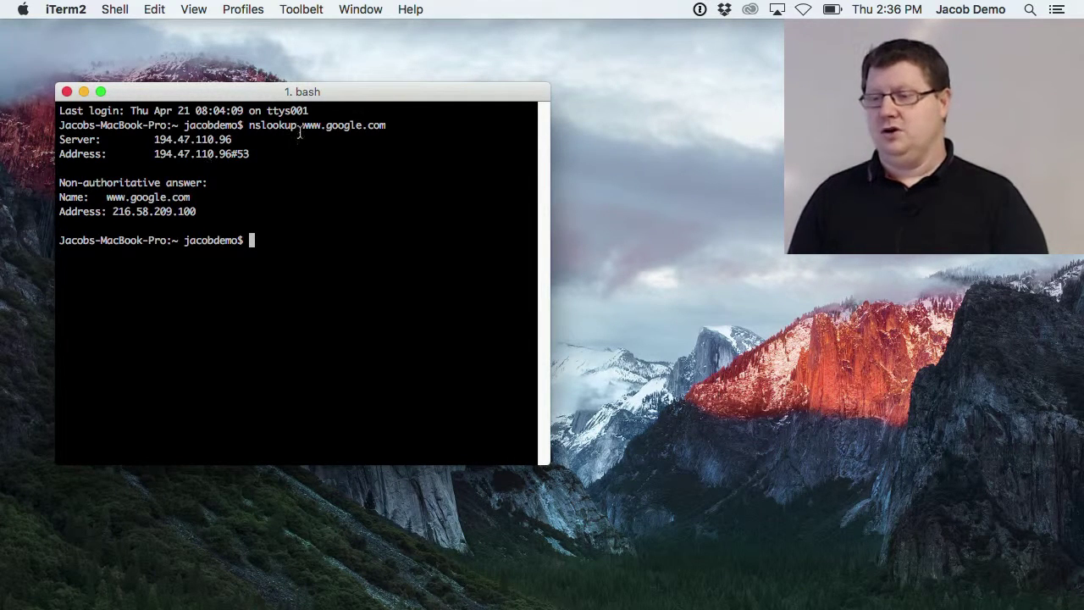
drag(200, 212, 107, 211)
click(204, 213)
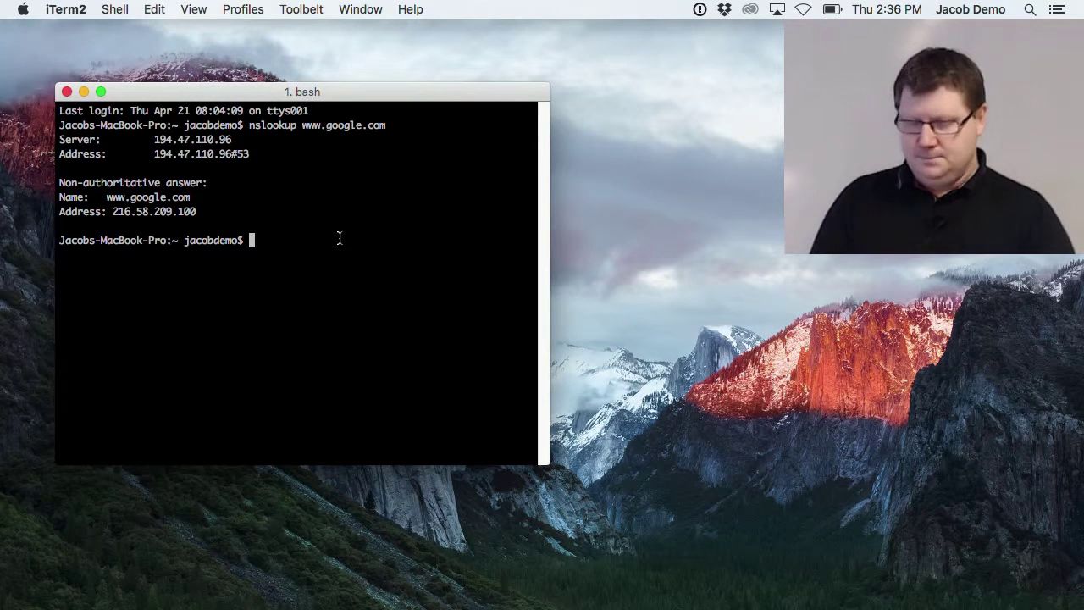
text(nsl)
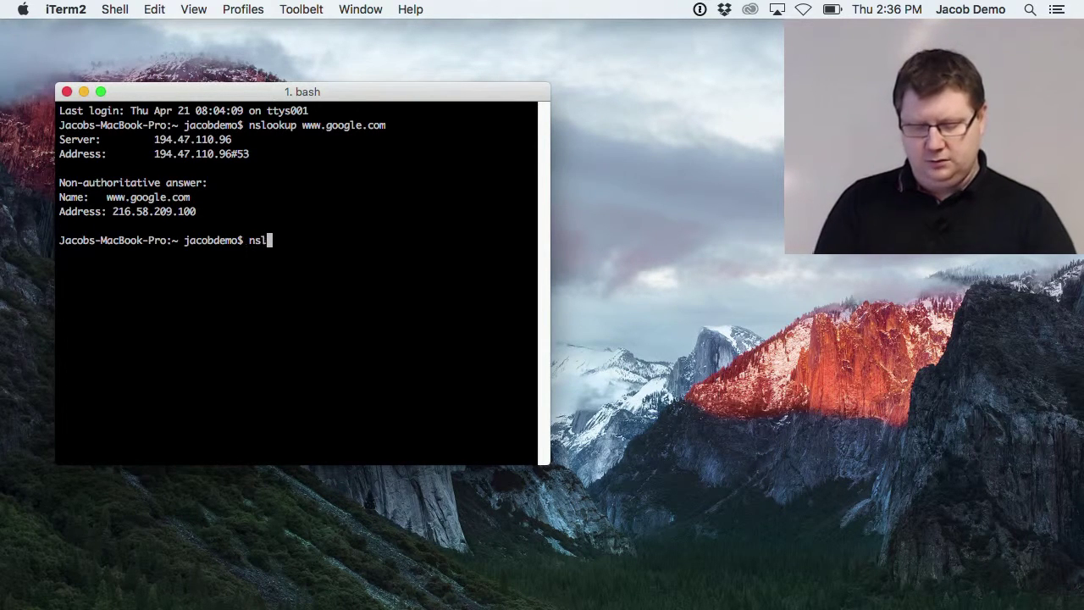
text(ookup)
key(Return)
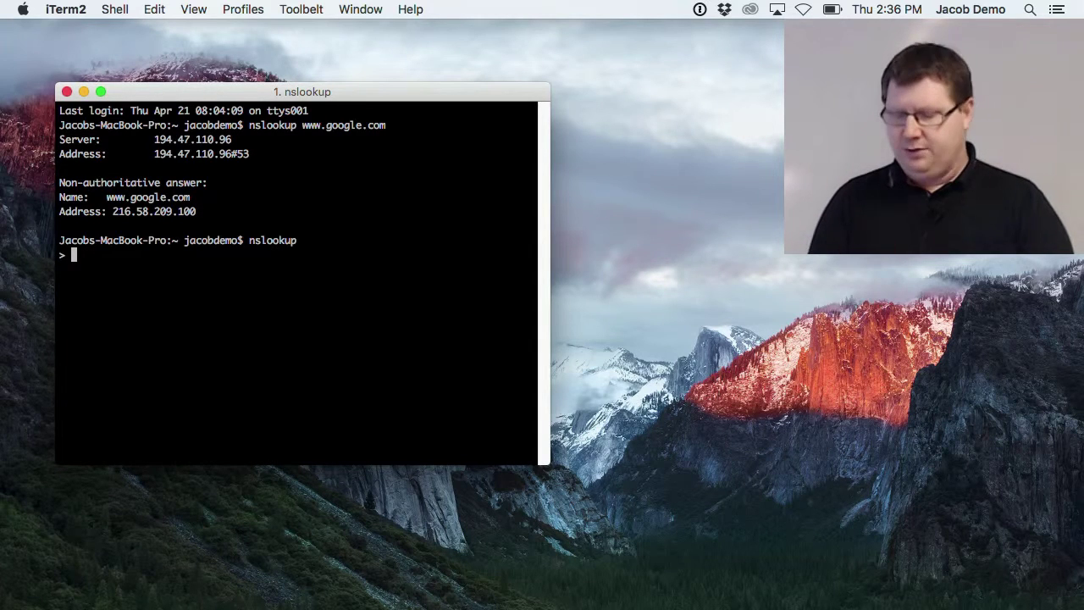
text(www.)
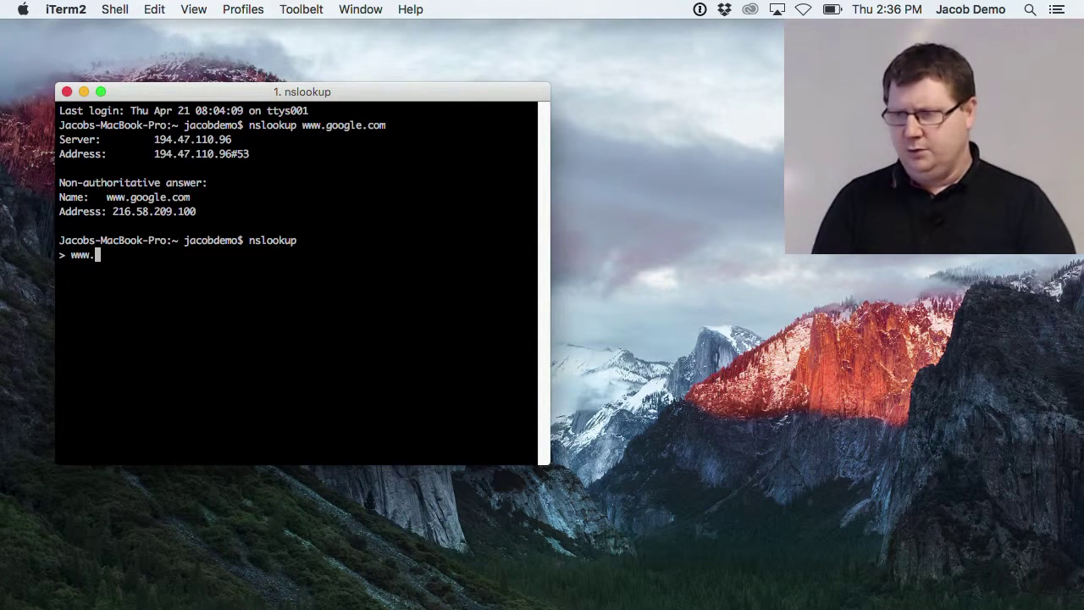
text(google.)
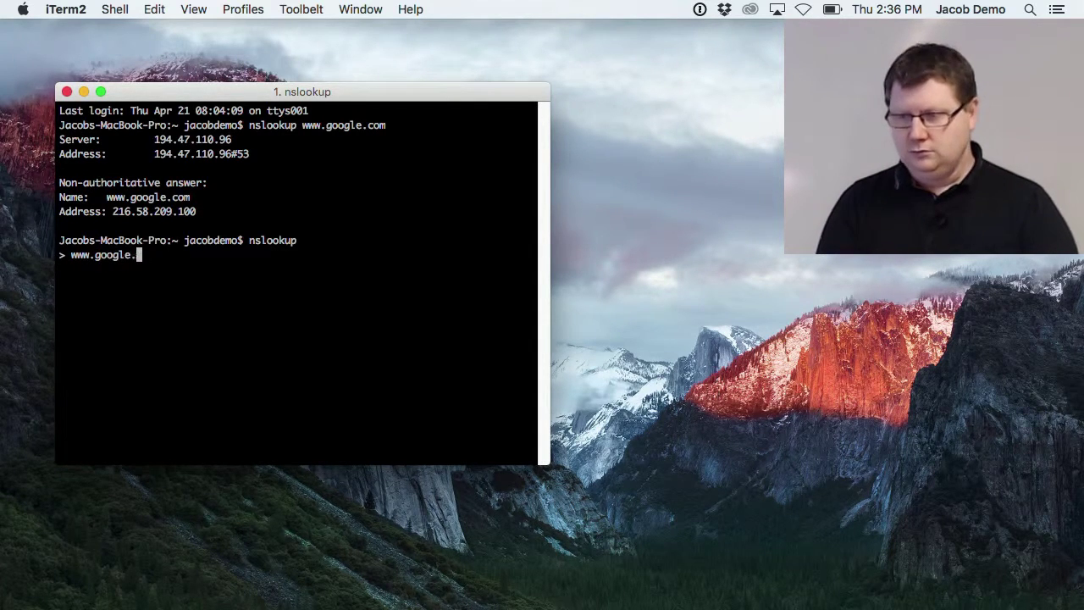
text(com)
key(Return)
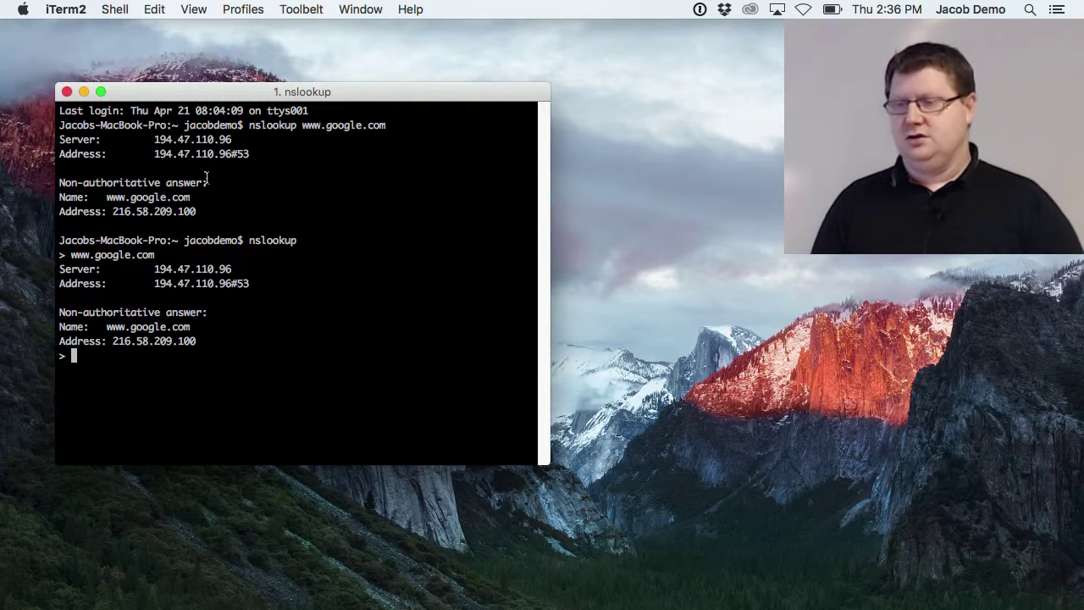
drag(212, 182, 51, 183)
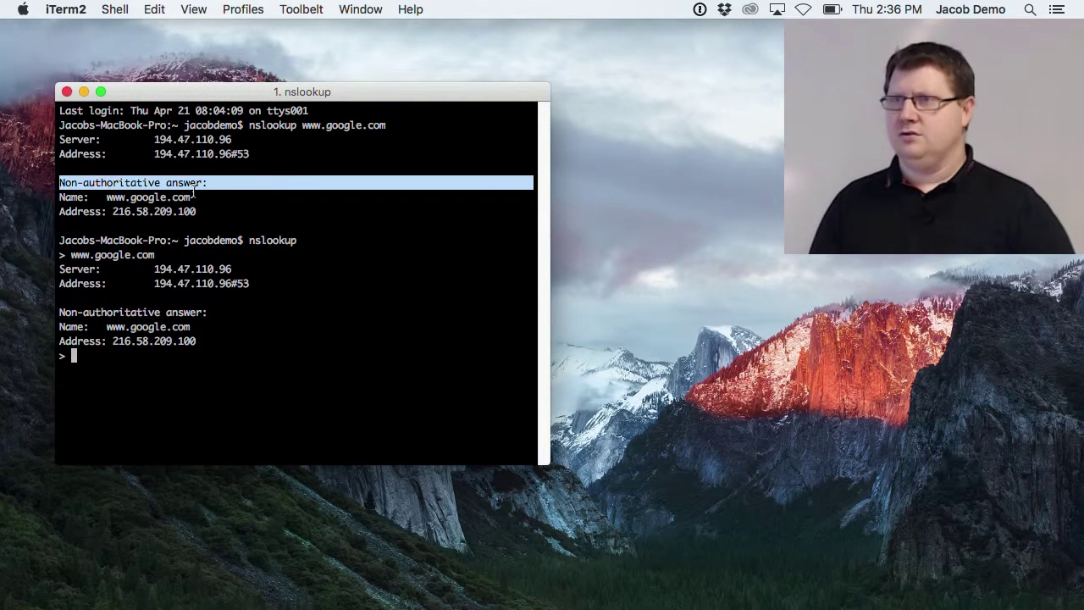
click(176, 208)
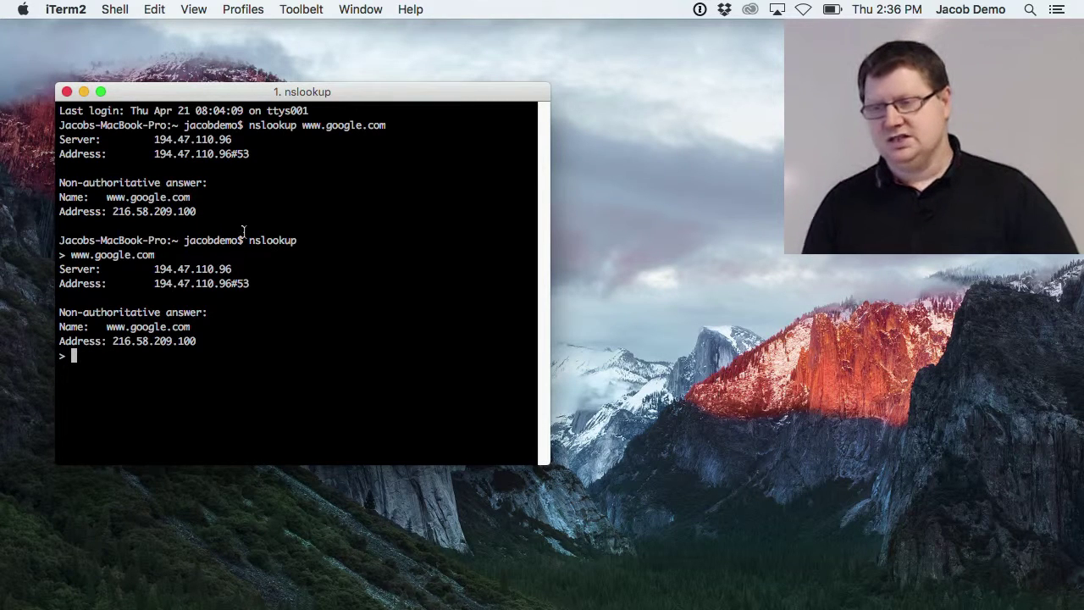
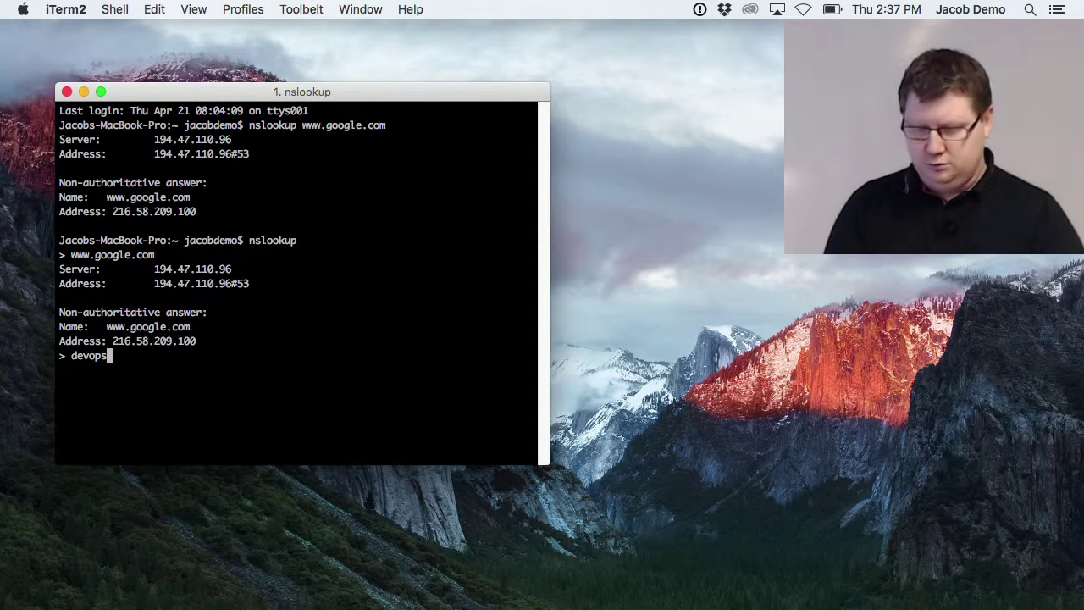
Try to look up devopslab.xyx in the interactive nslookup session.
text(.lo)
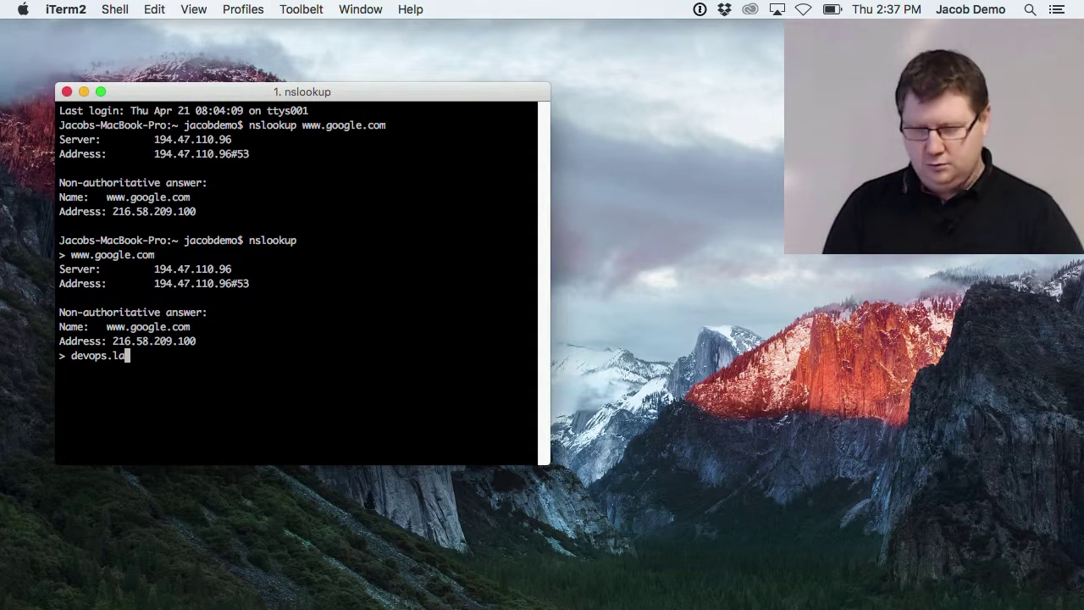
text(c)
key(BackSpace)
key(BackSpace)
key(BackSpace)
key(BackSpace)
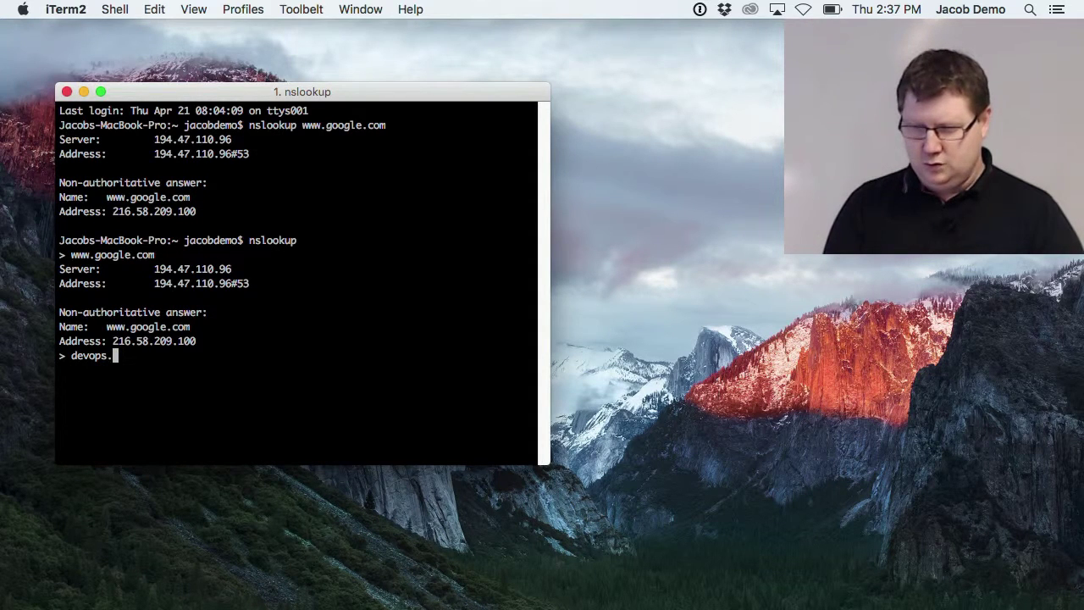
text(lab.)
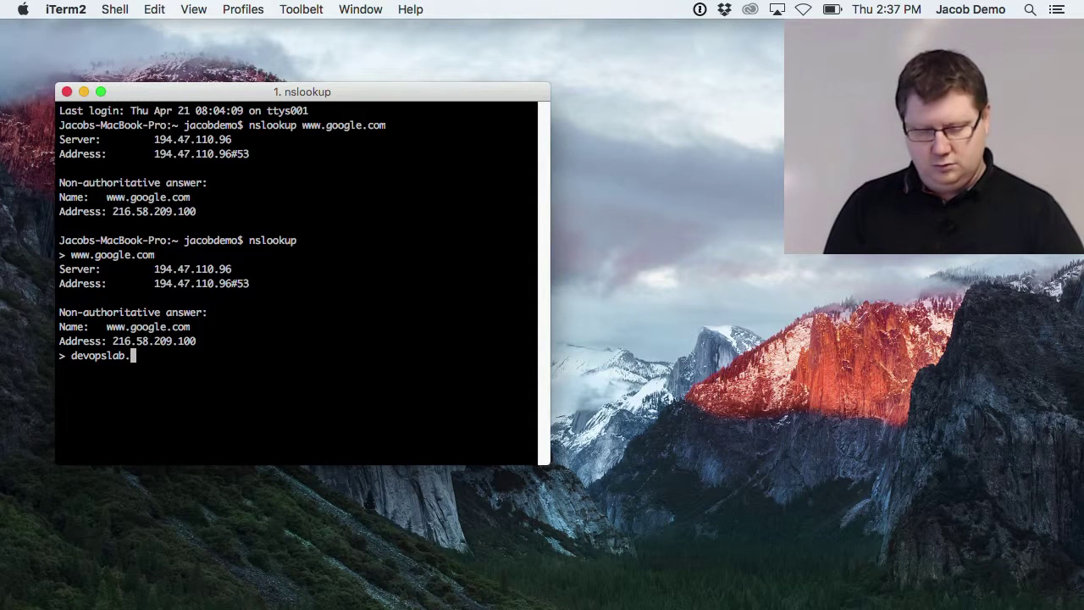
text(xyx)
key(Return)
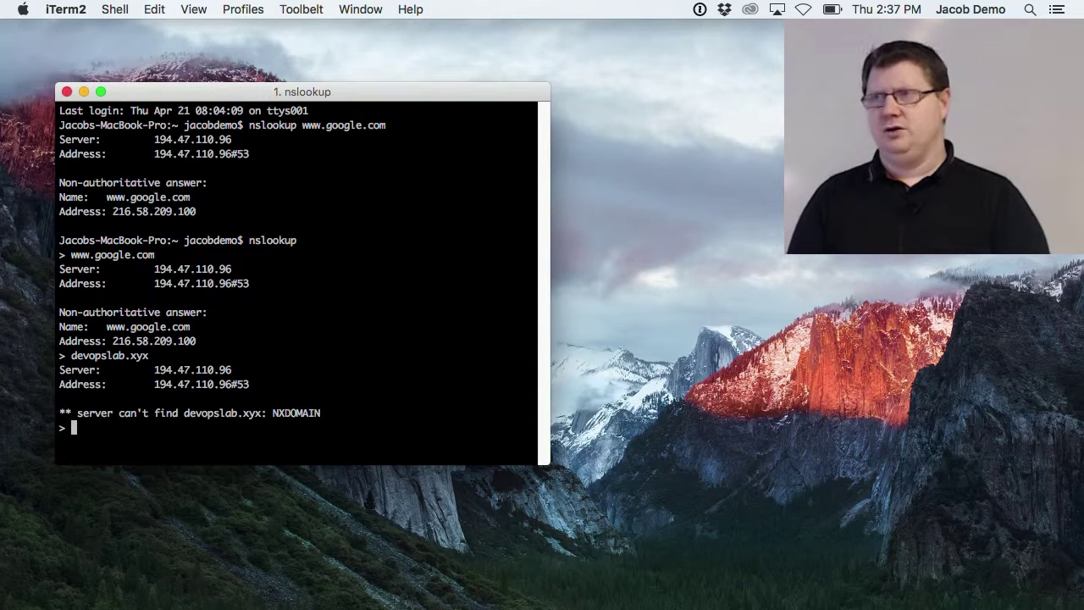
Look up devopslab.xyz in the interactive nslookup session.
key(Up)
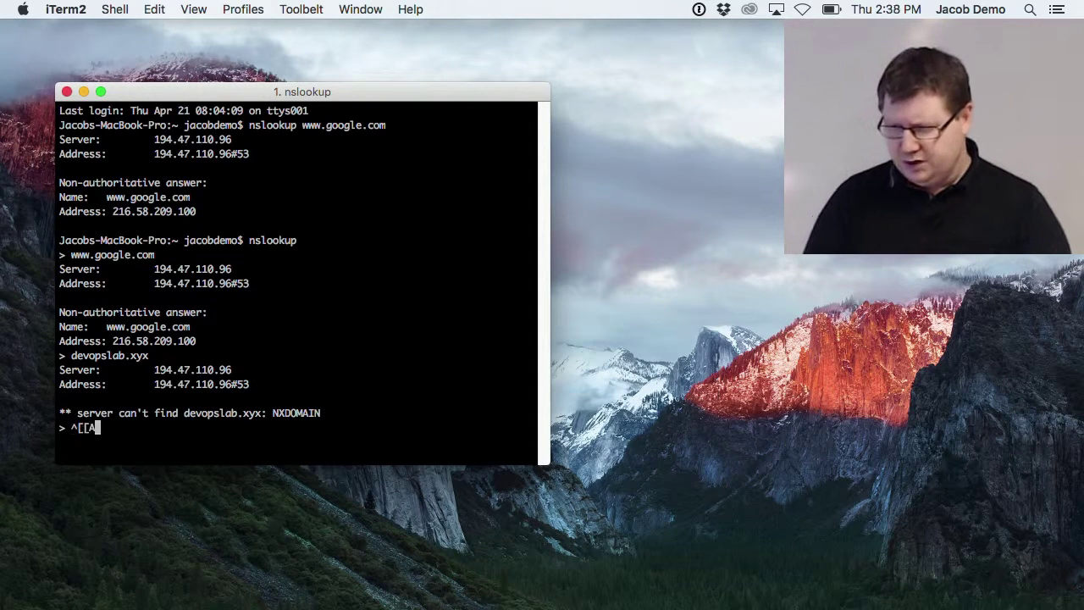
key(BackSpace)
key(BackSpace)
key(BackSpace)
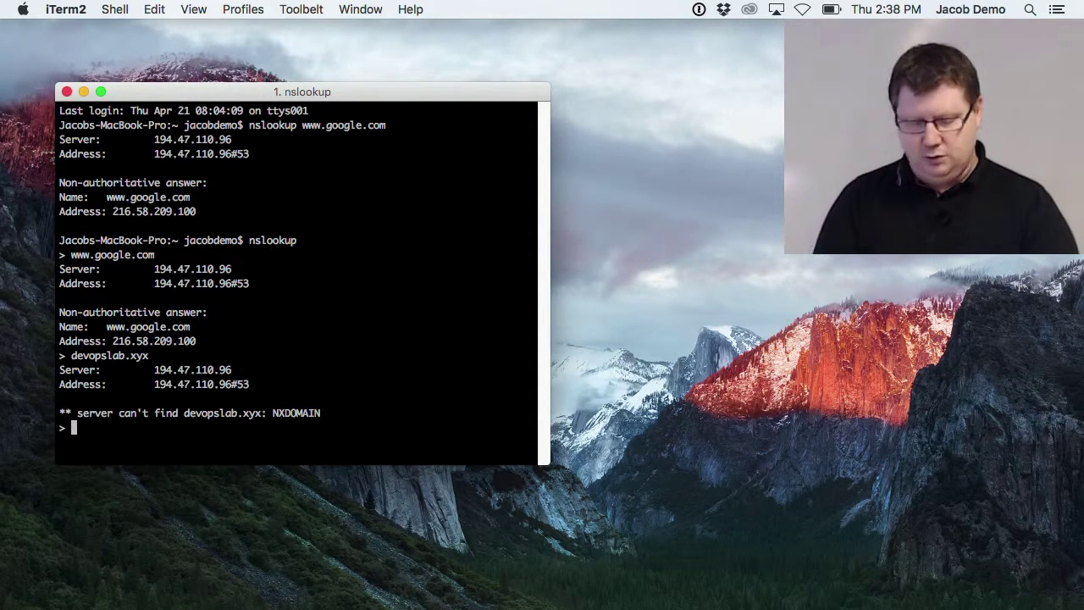
text(de)
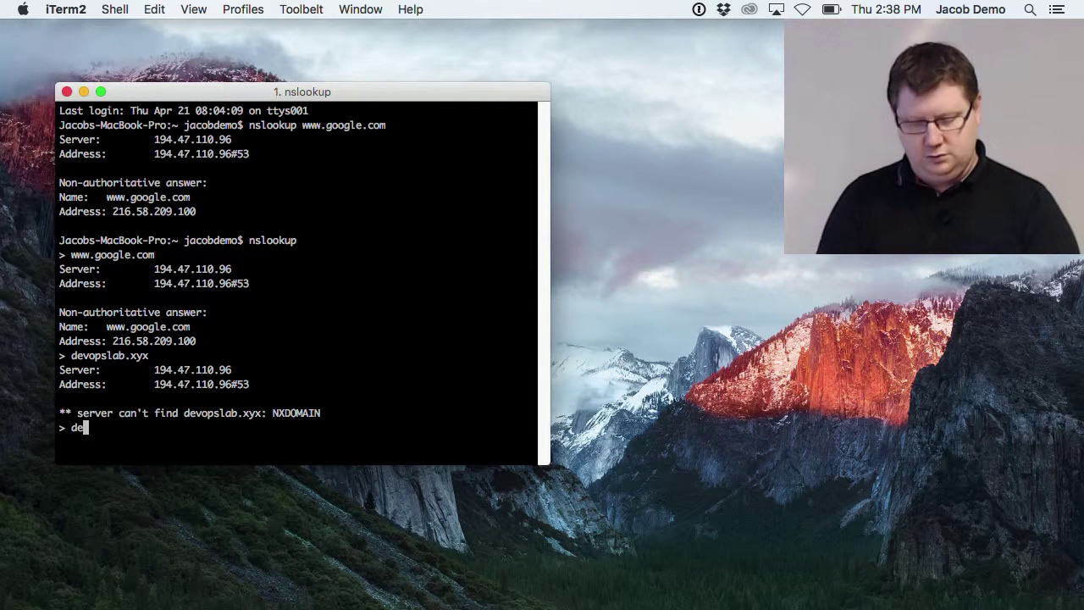
text(vopslab.)
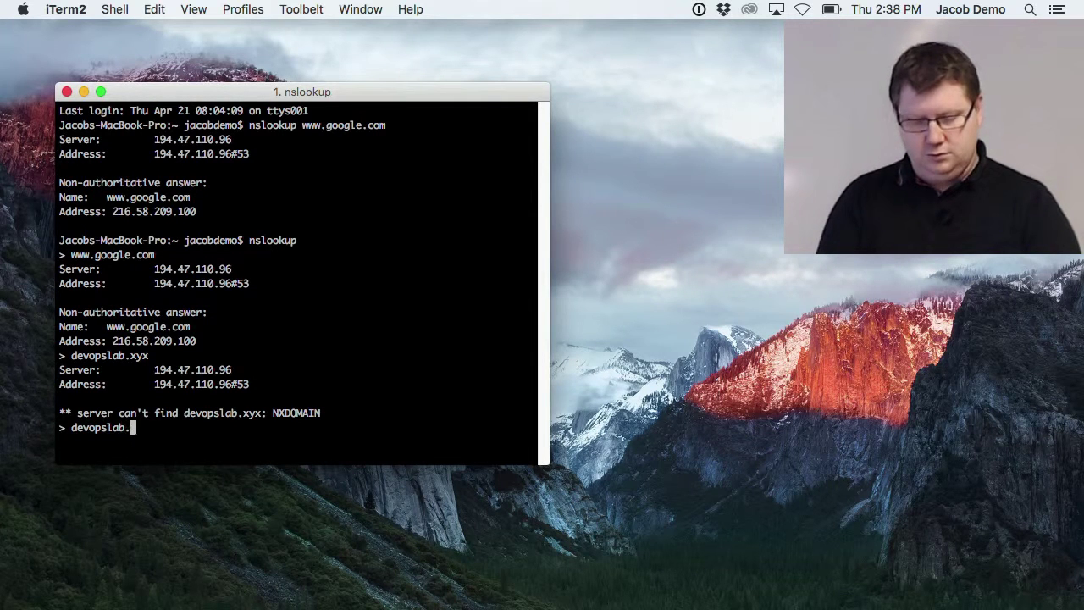
text(yz)
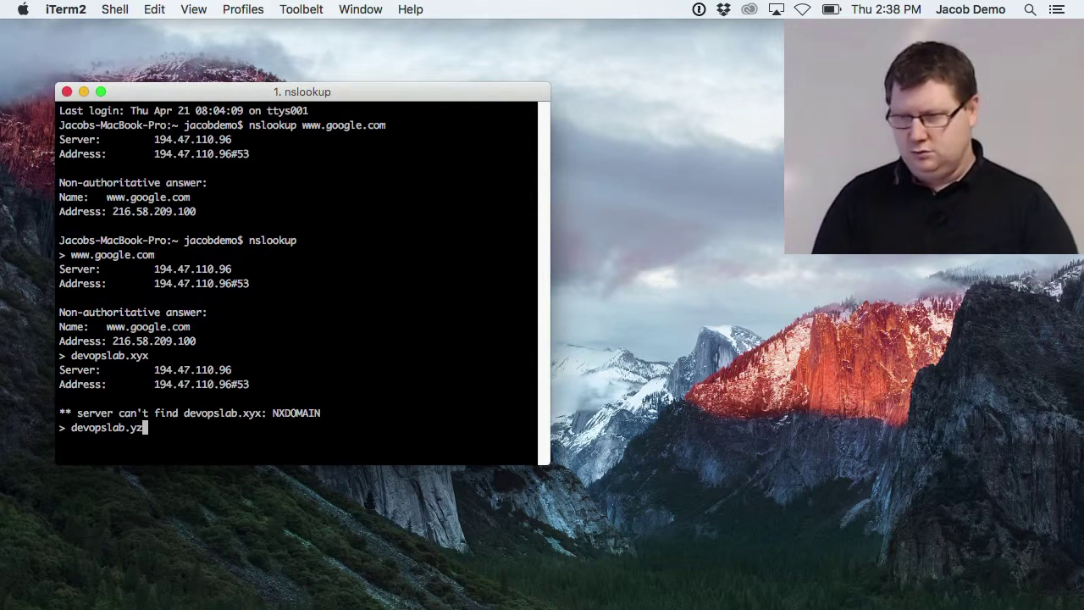
key(BackSpace)
key(BackSpace)
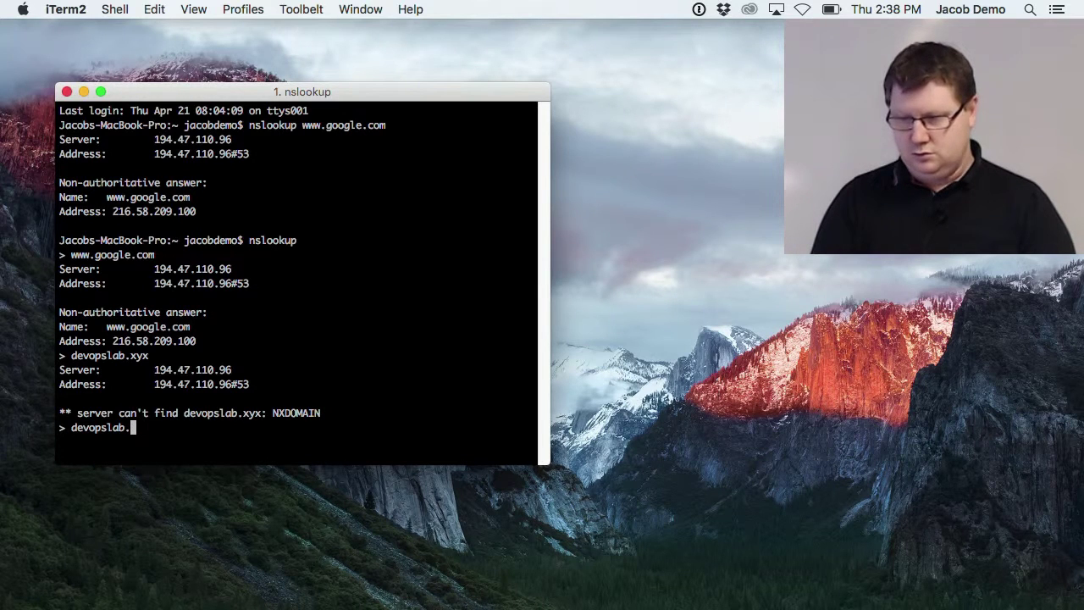
text(xyz)
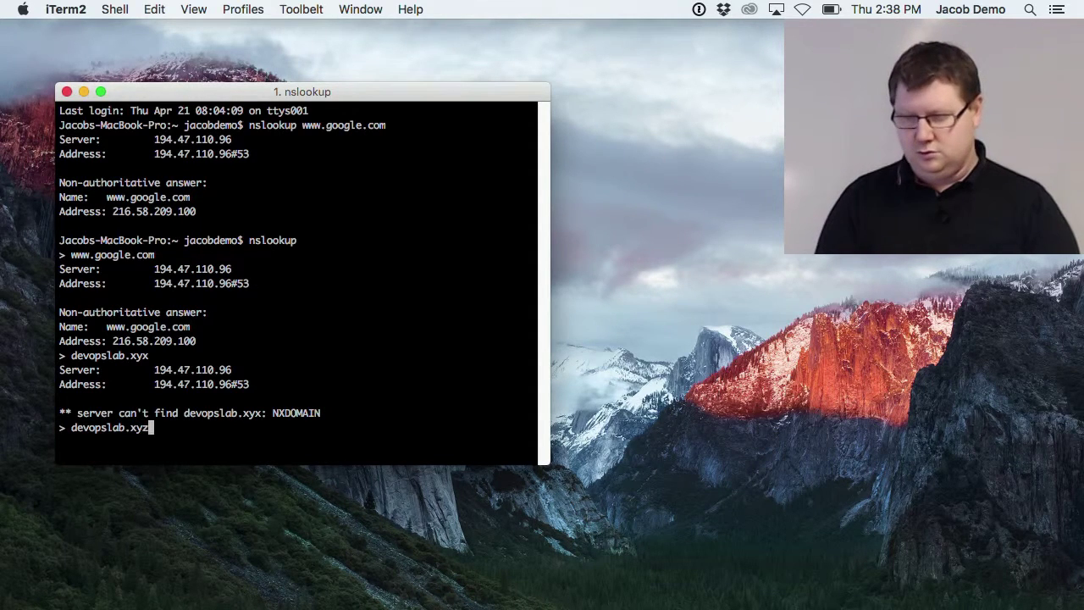
key(Return)
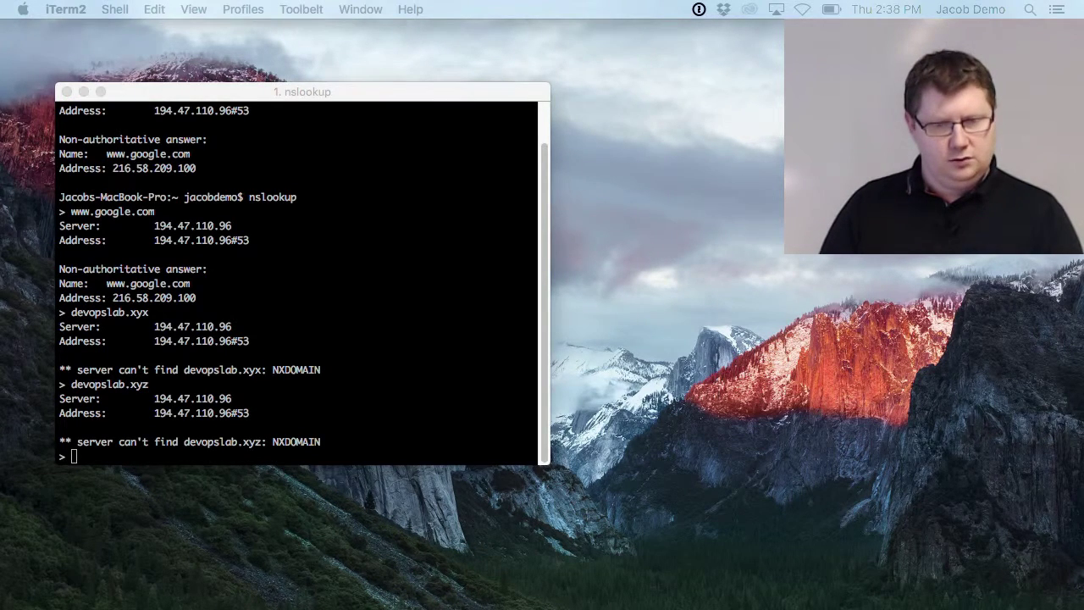
Switch the nslookup session's DNS server to 8.8.8.8.
click(336, 413)
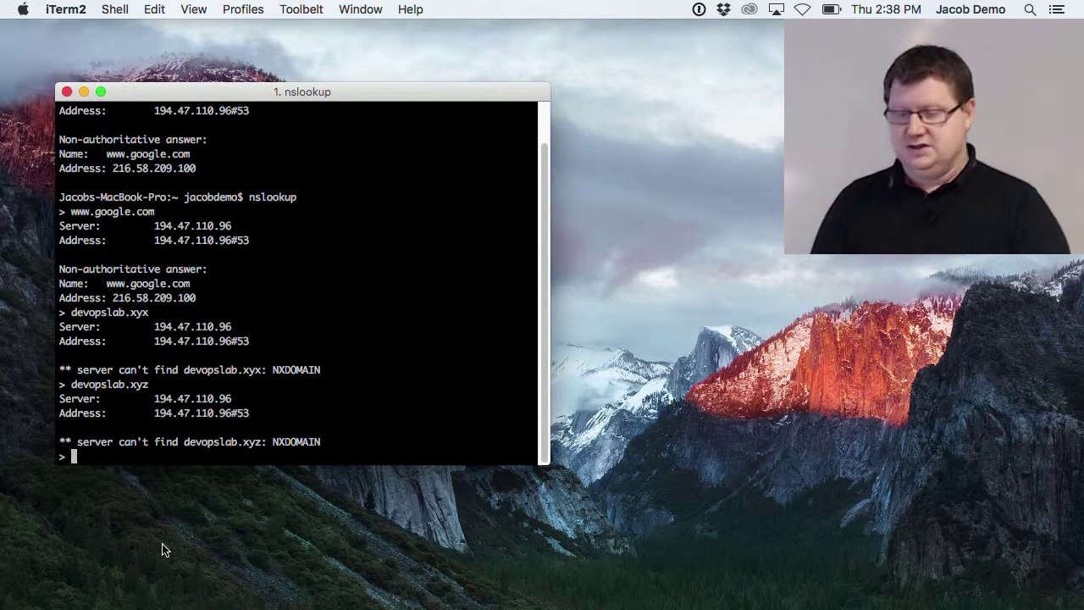
text(server)
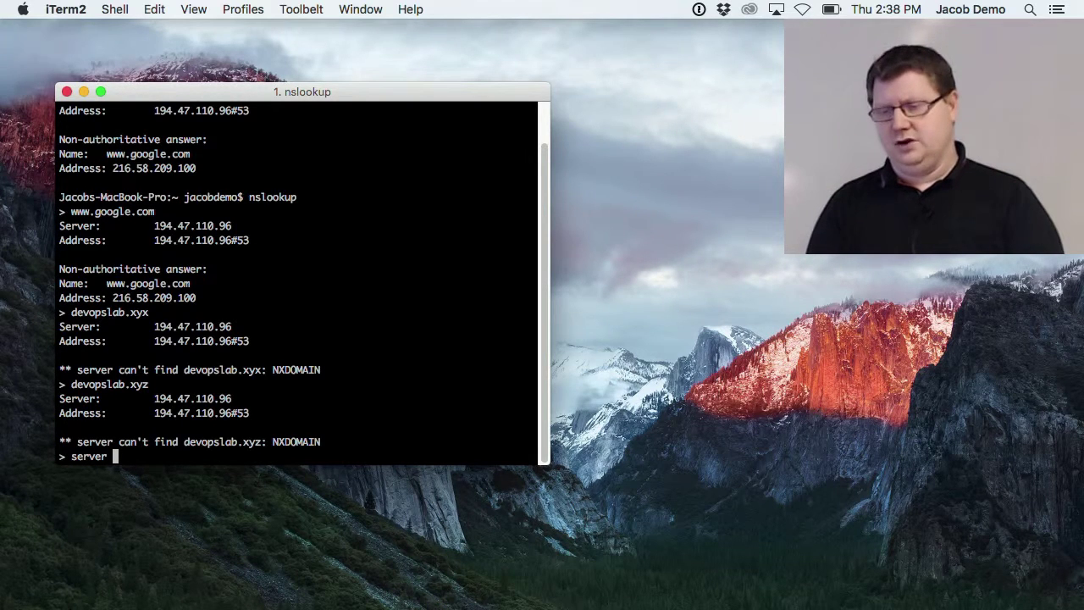
text(8.8.8.8)
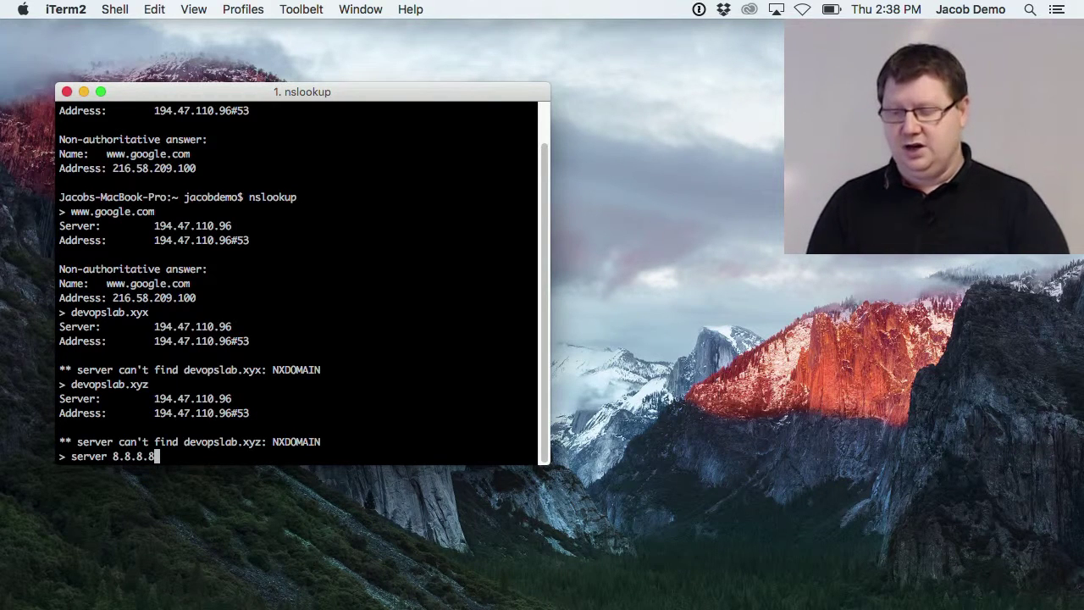
key(Return)
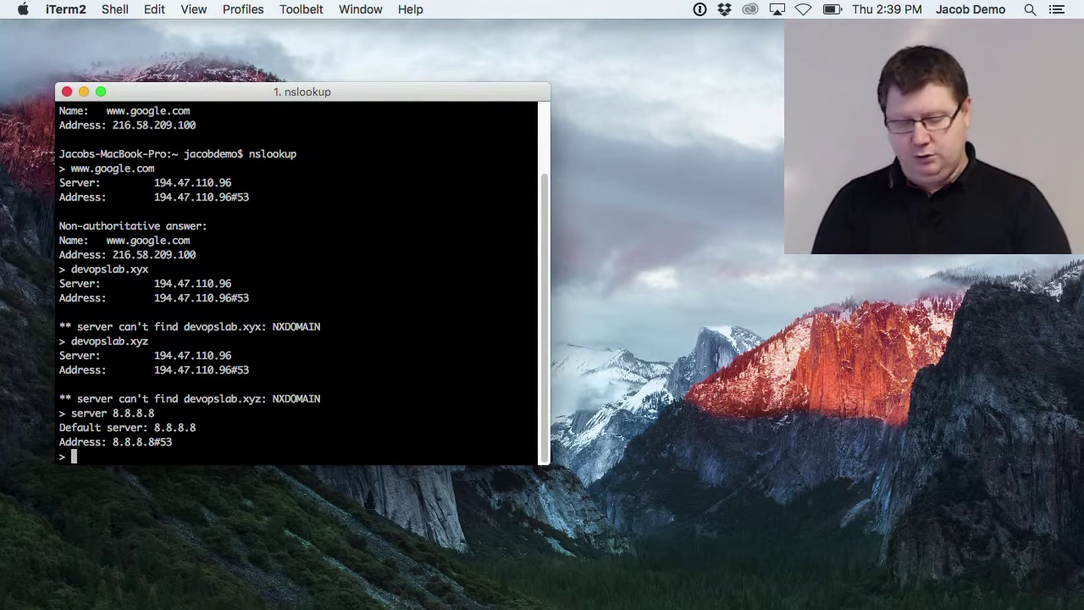
Try to look up devopslabxyz through the 8.8.8.8 server.
text(d)
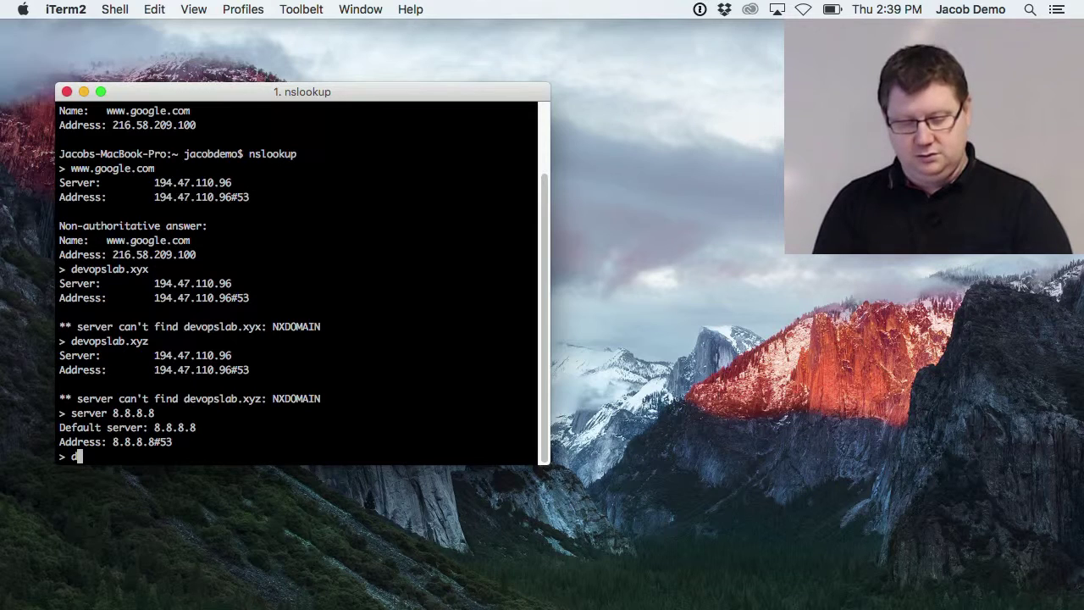
text(evops)
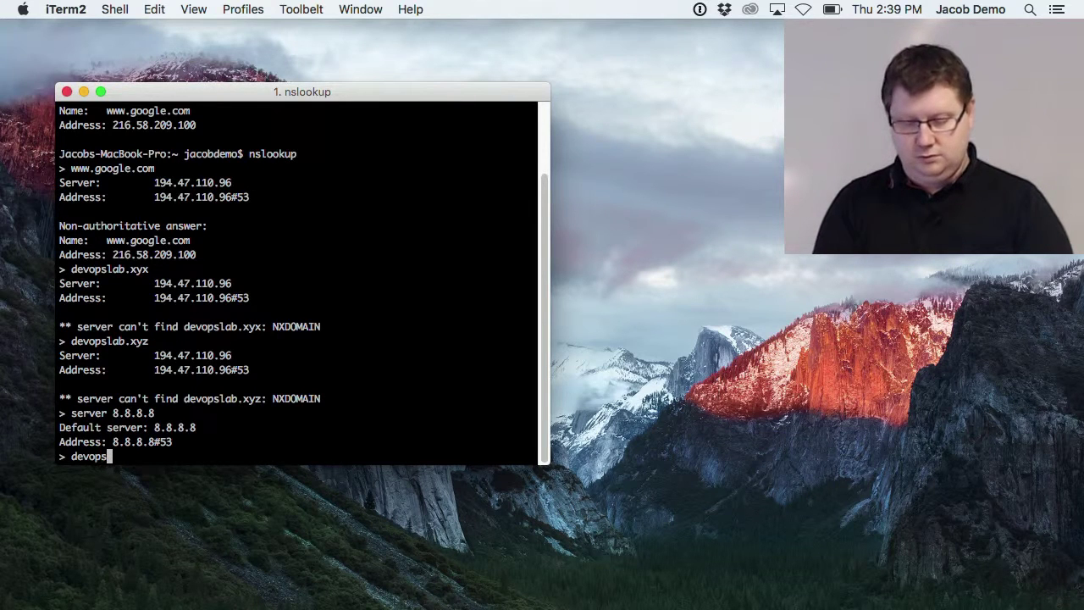
text(lab)
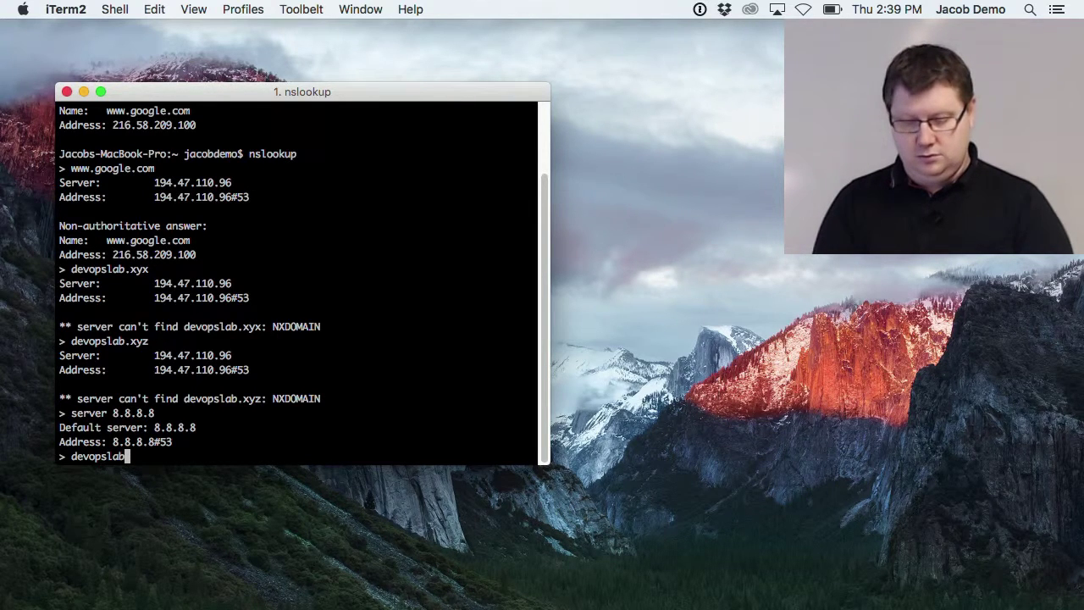
text(xyz)
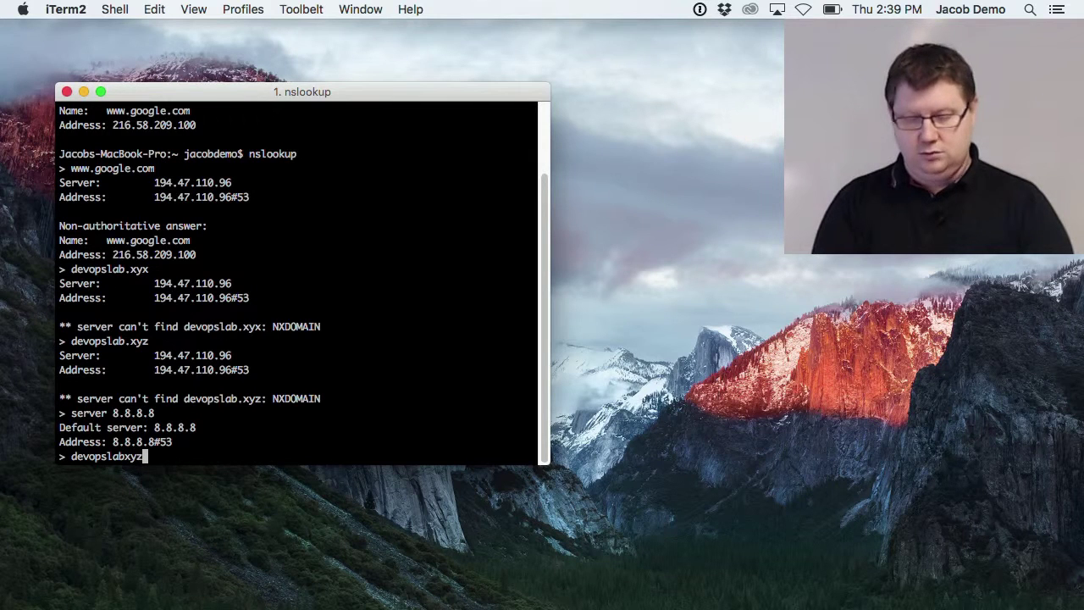
key(Return)
Look up devopslab.xyz through the 8.8.8.8 server.
text(devops)
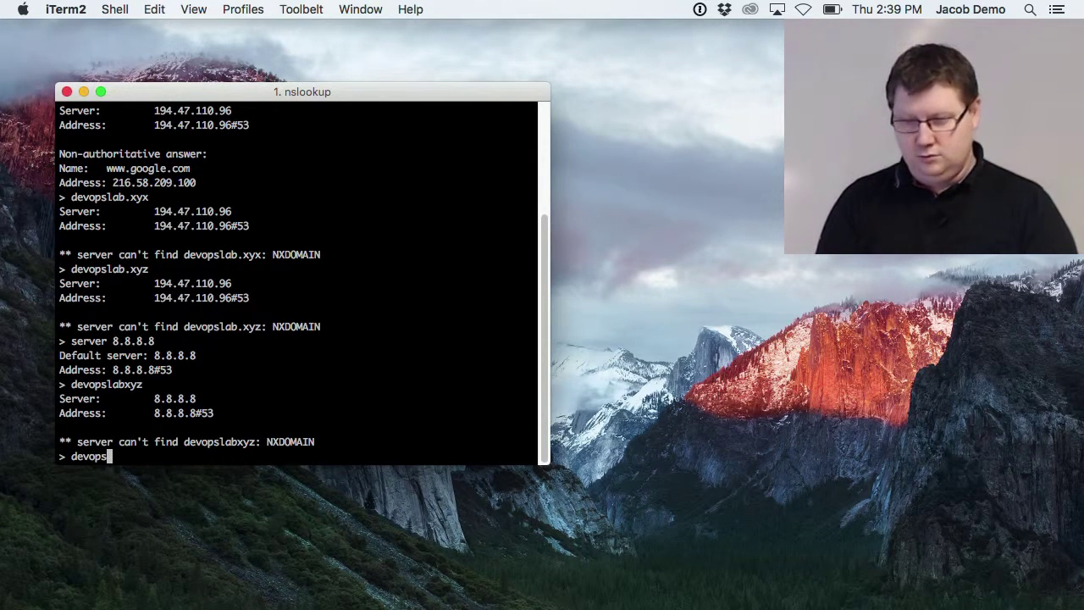
text(lab.)
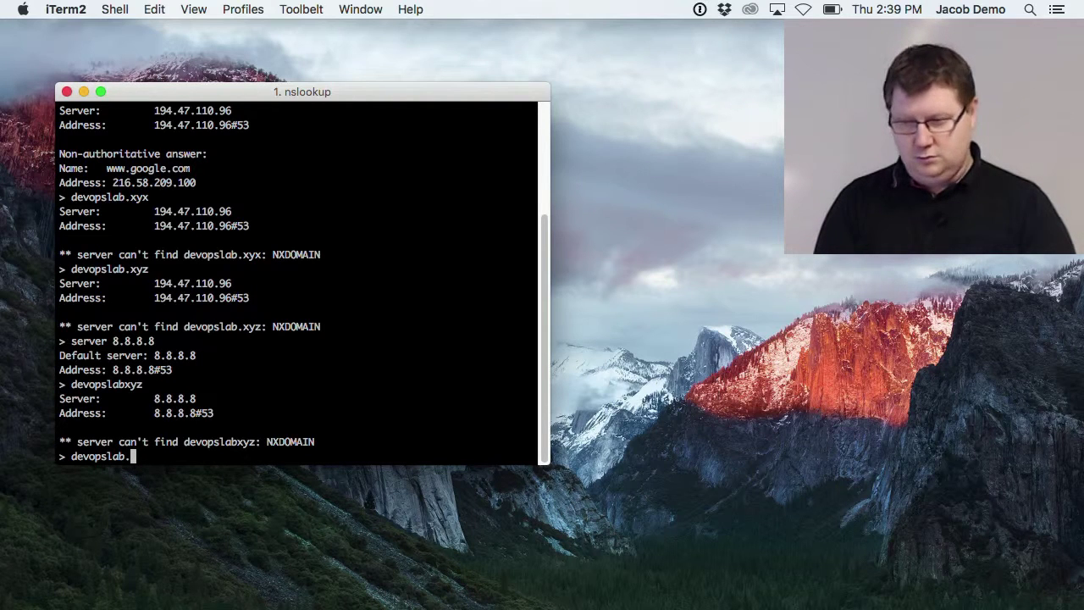
text(xyz)
key(Return)
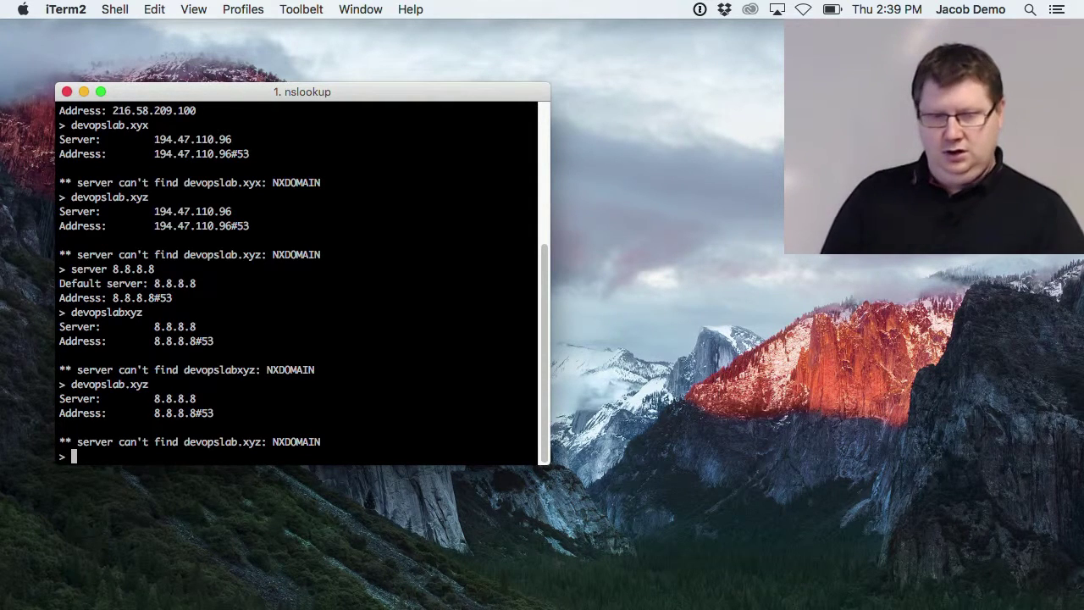
Turn off recursive queries with set norecurse and look up devopslab.xyz against 8.8.8.8 again.
text(set n)
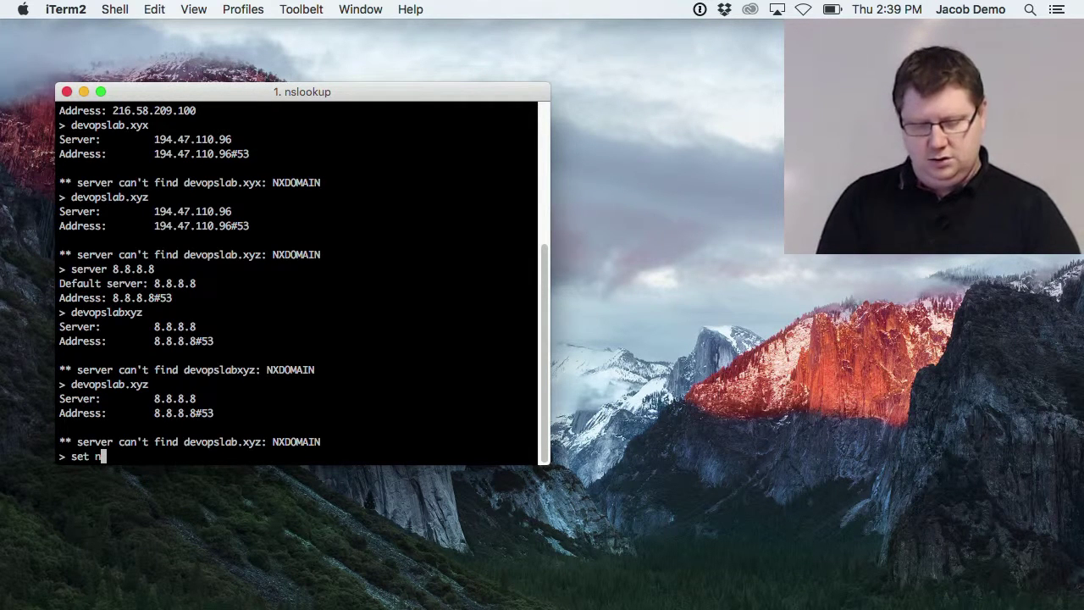
text(orecu)
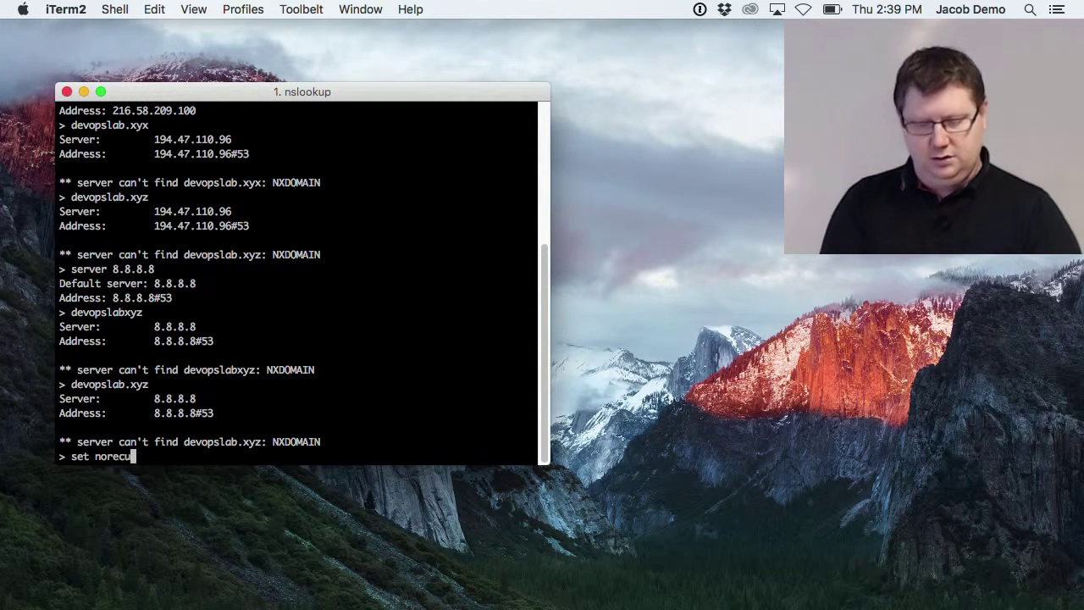
text(rse)
key(Return)
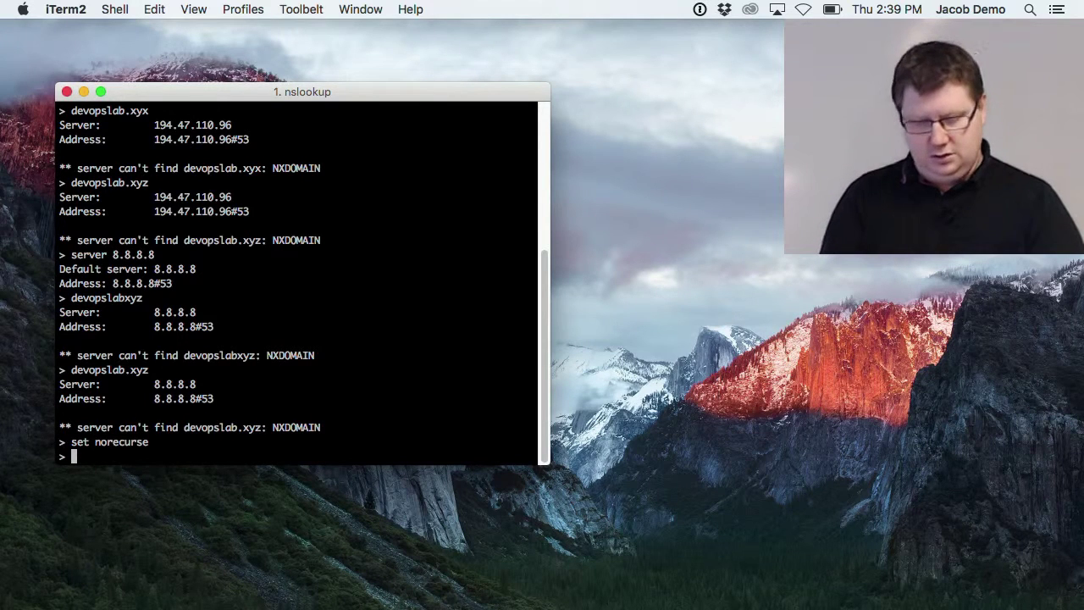
text(devops)
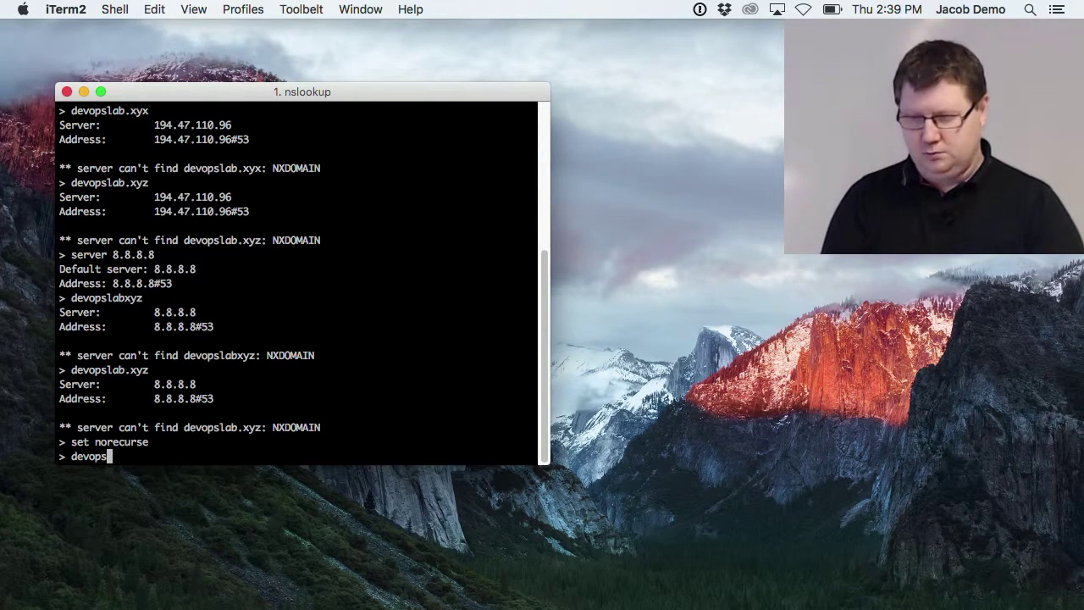
text(lab.xyz)
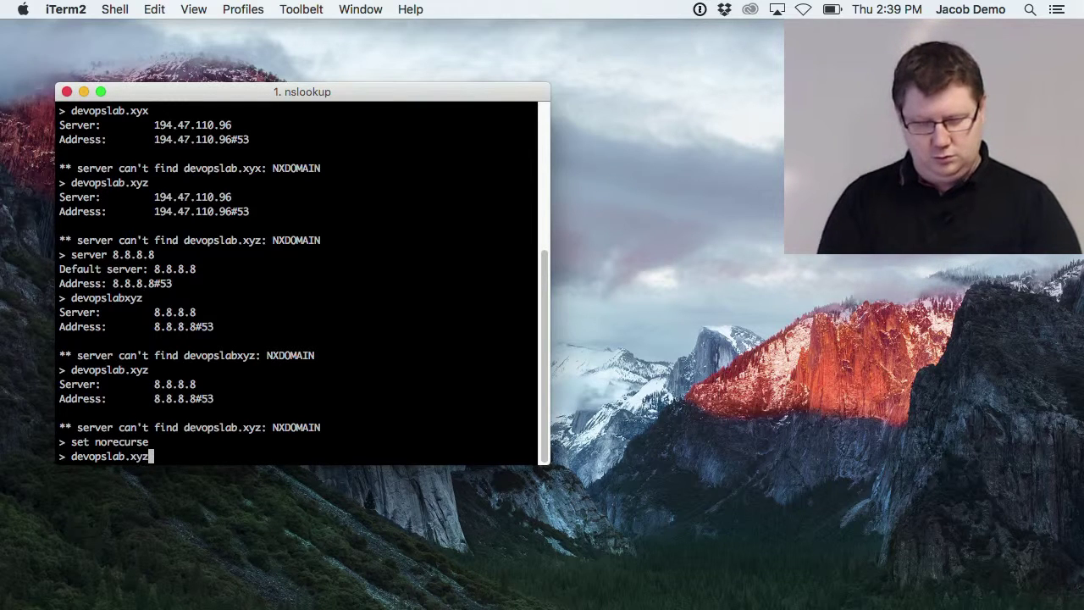
key(Return)
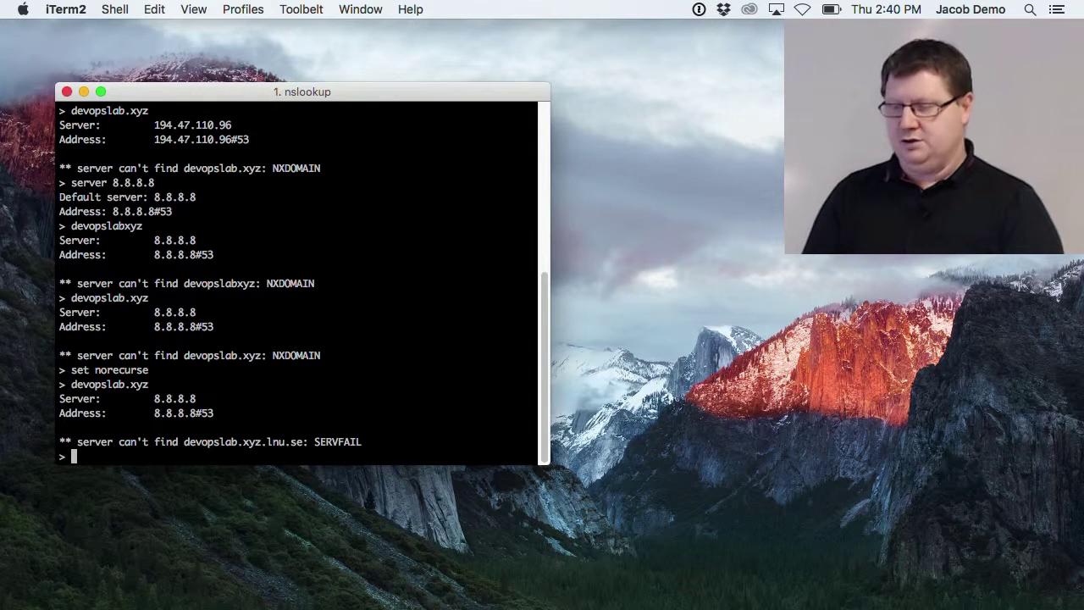
Exit the nslookup session and start a fresh interactive one with the default DNS server.
text(set)
key(BackSpace)
key(BackSpace)
key(BackSpace)
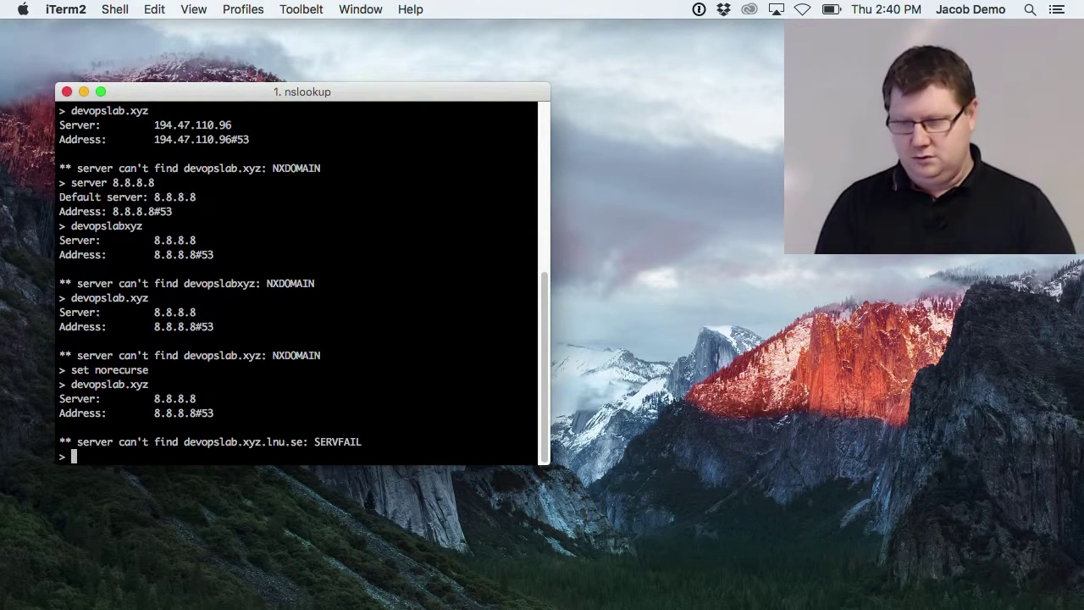
text(exit)
key(Return)
text(nslookup)
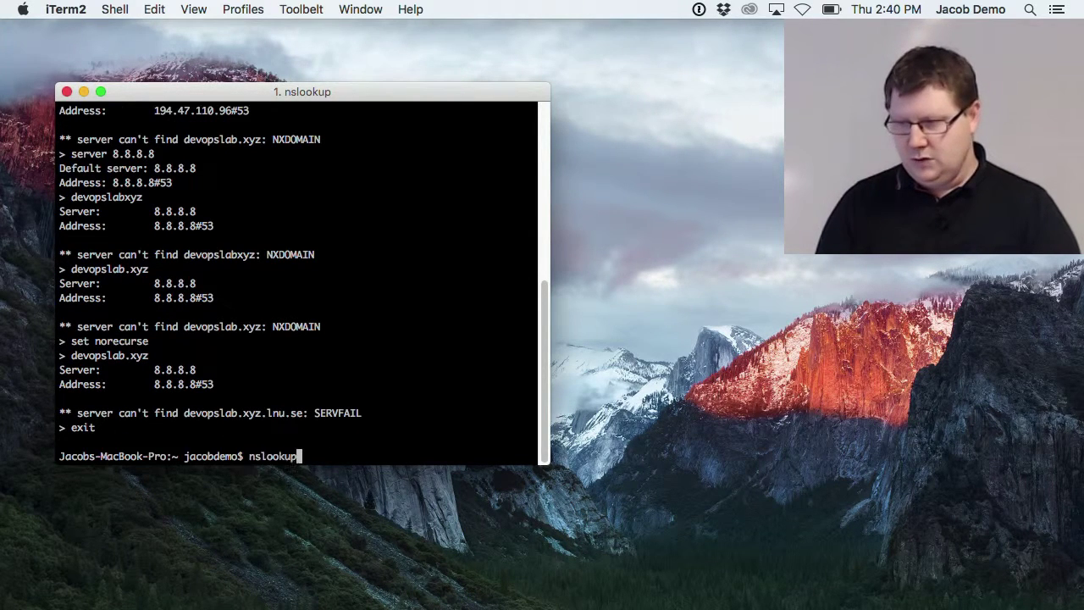
key(Return)
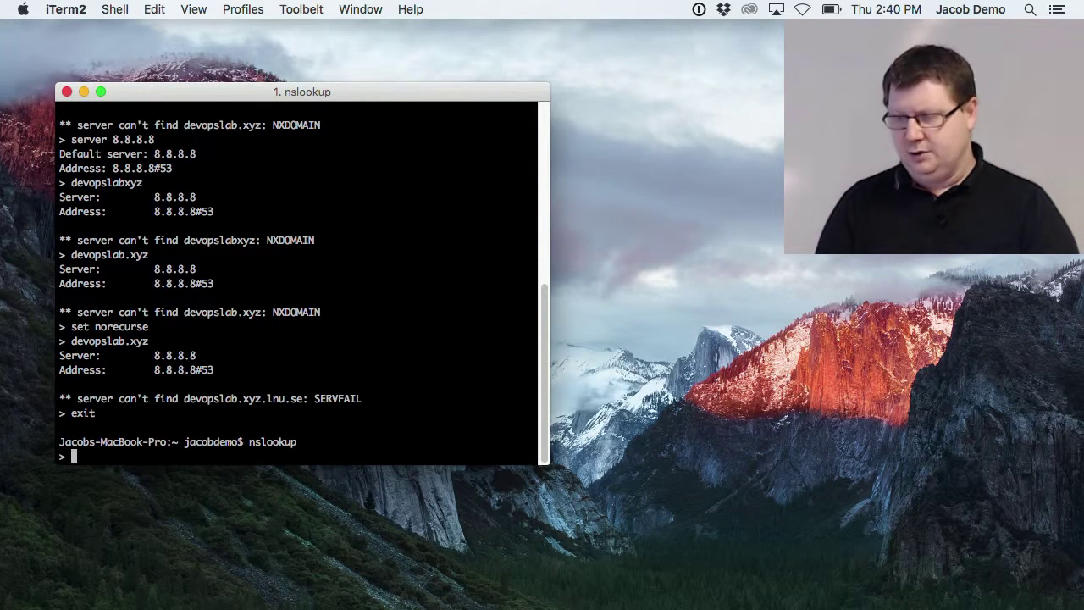
Apply set norecurse in the new nslookup session and look up devopslab.xyz on the default server.
text(set)
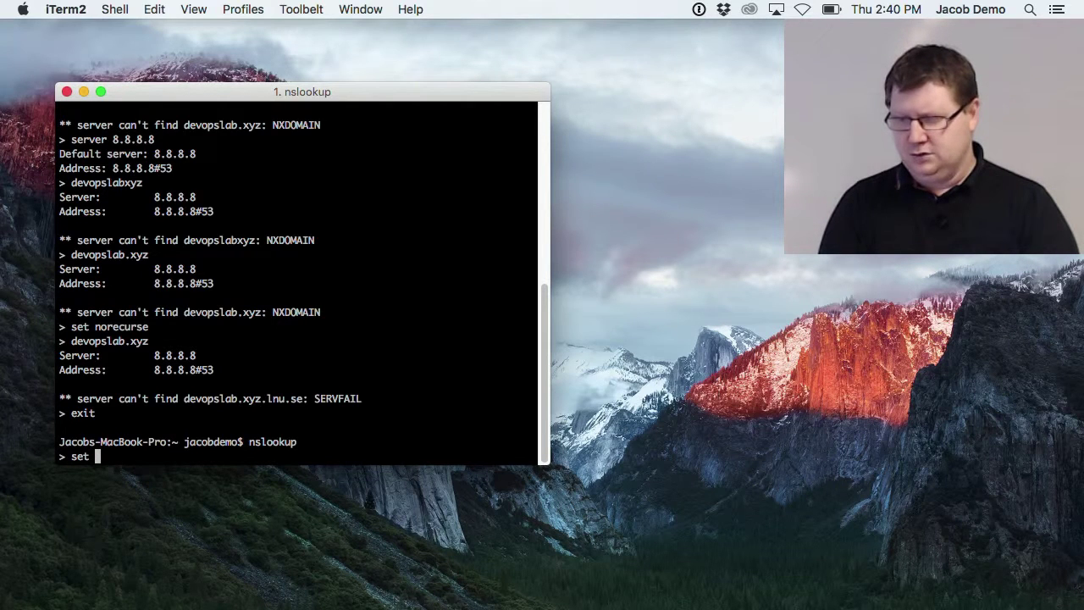
text( nore)
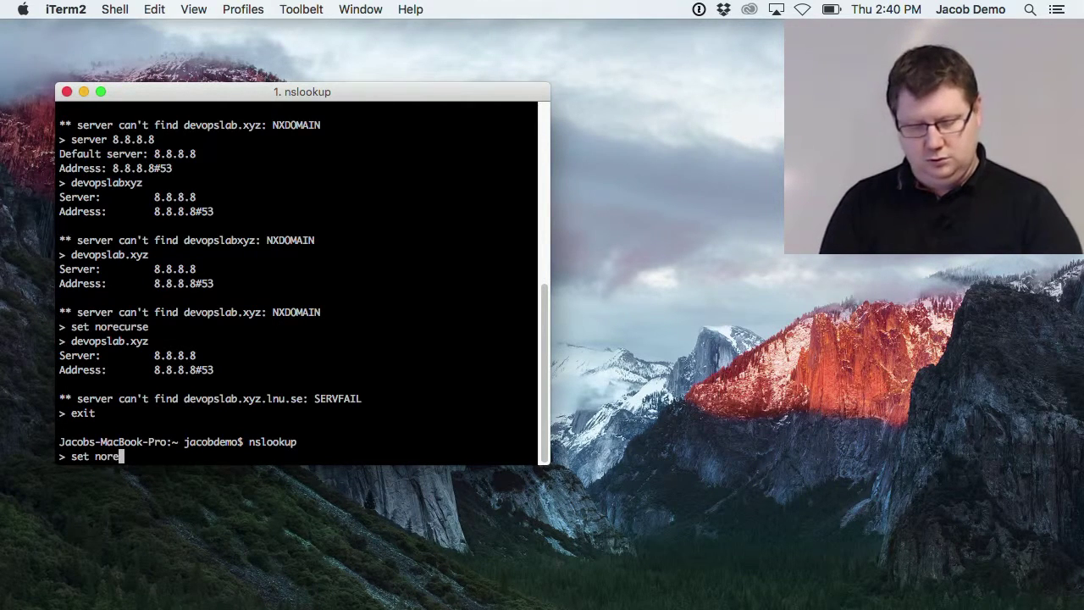
text(curse)
key(Return)
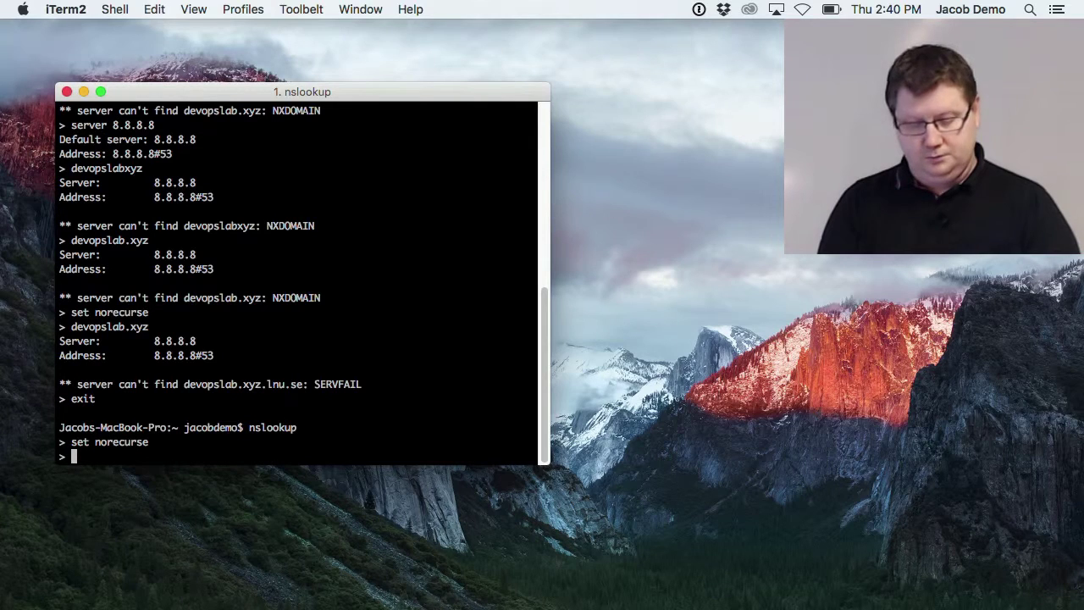
text(devo)
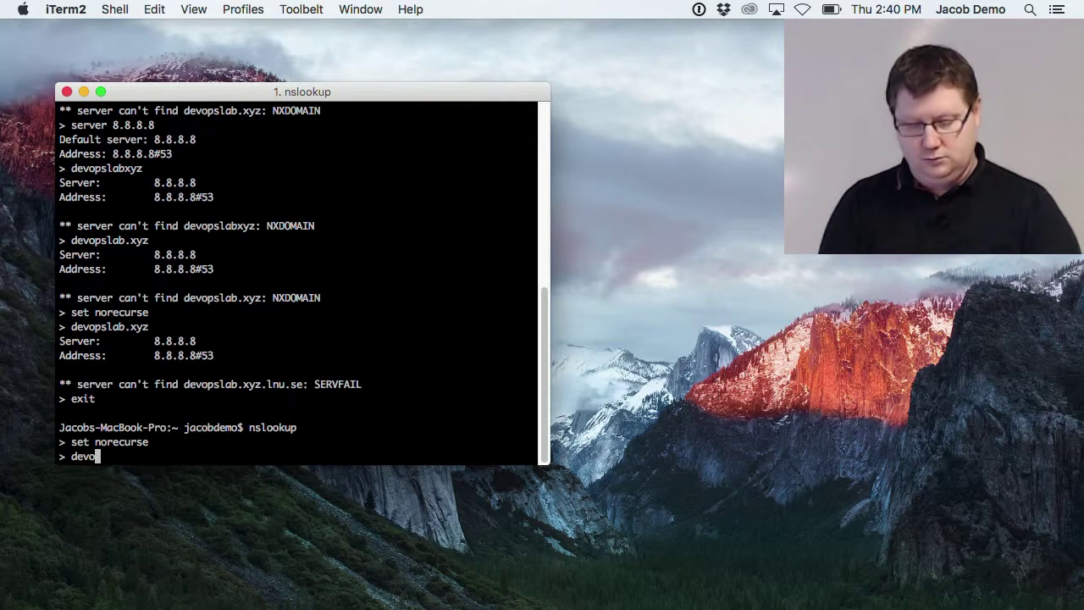
text(pslab.)
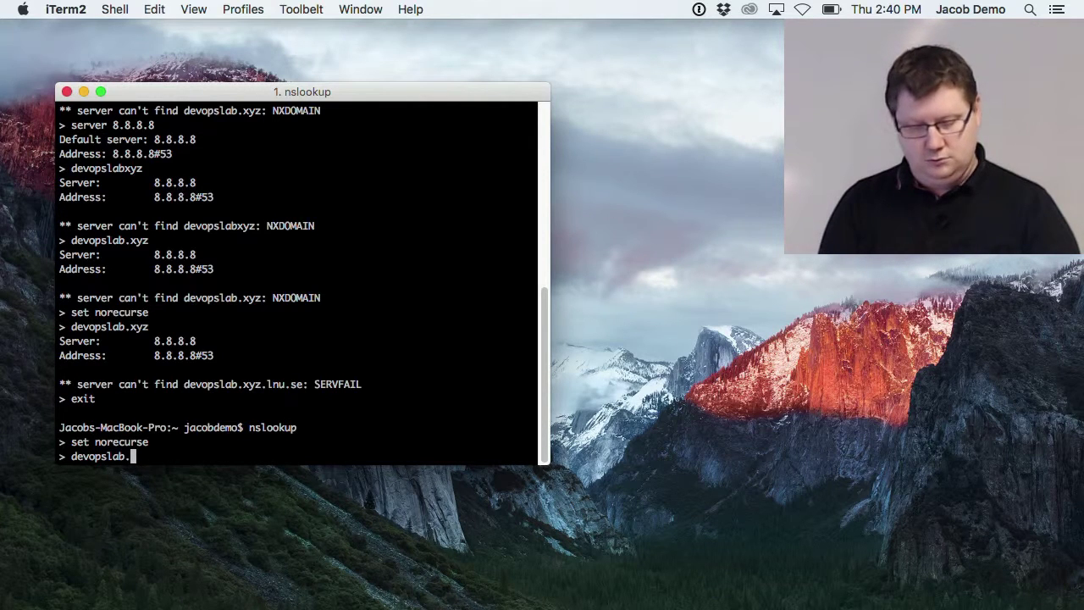
text(xyz)
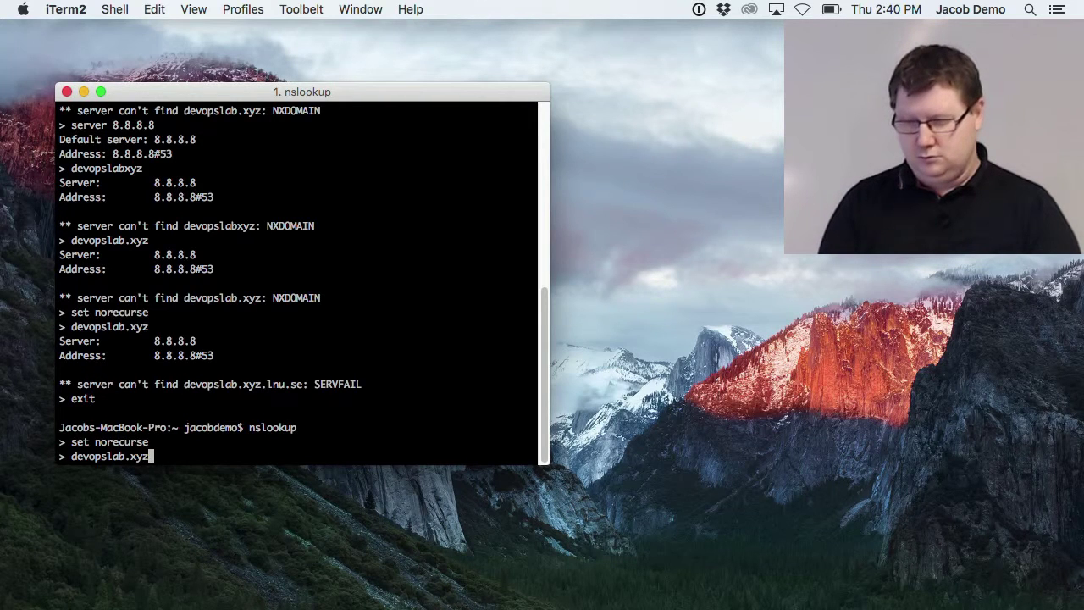
key(Return)
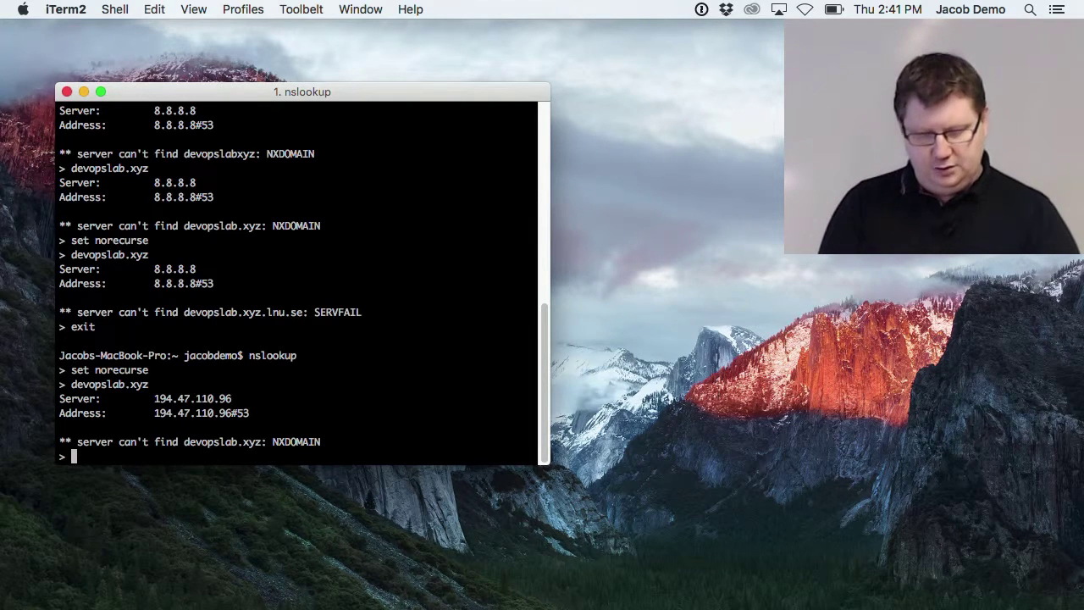
Look up the top-level domain xyz without recursion on the default server.
text(s)
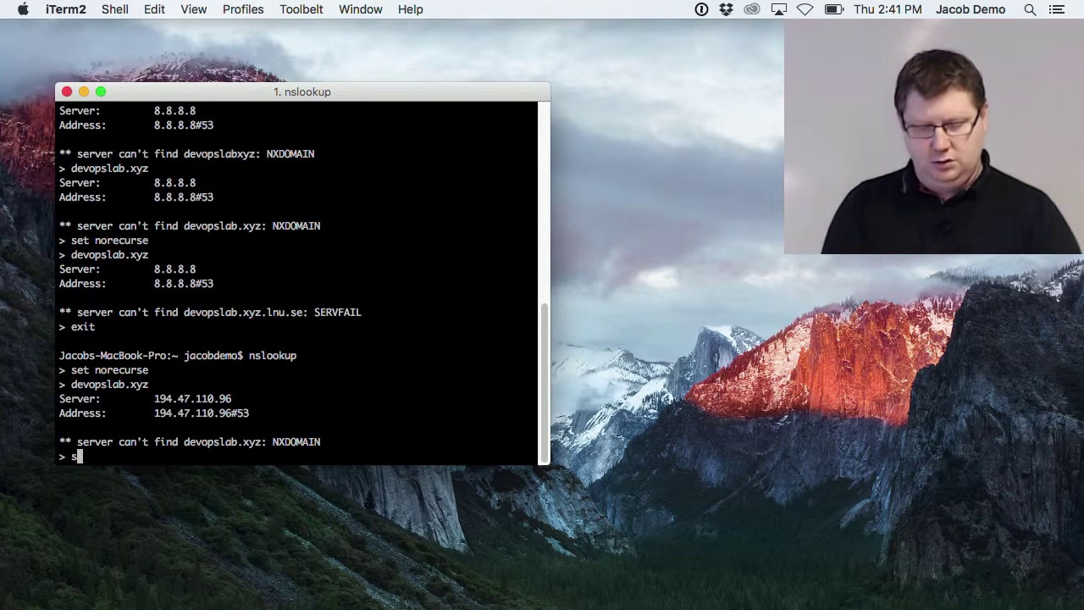
key(BackSpace)
text(xyz)
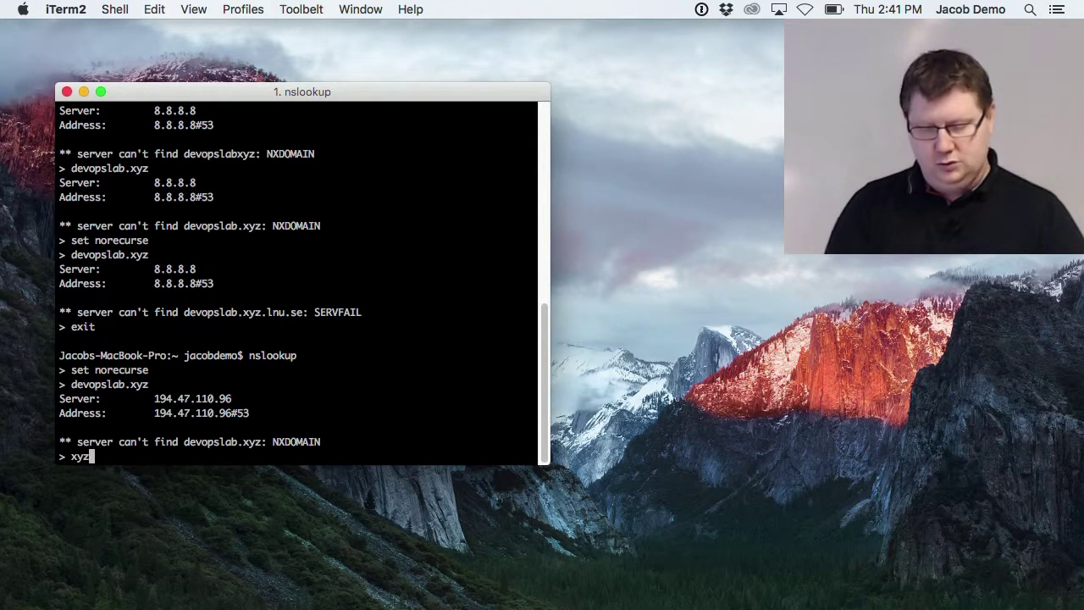
key(Return)
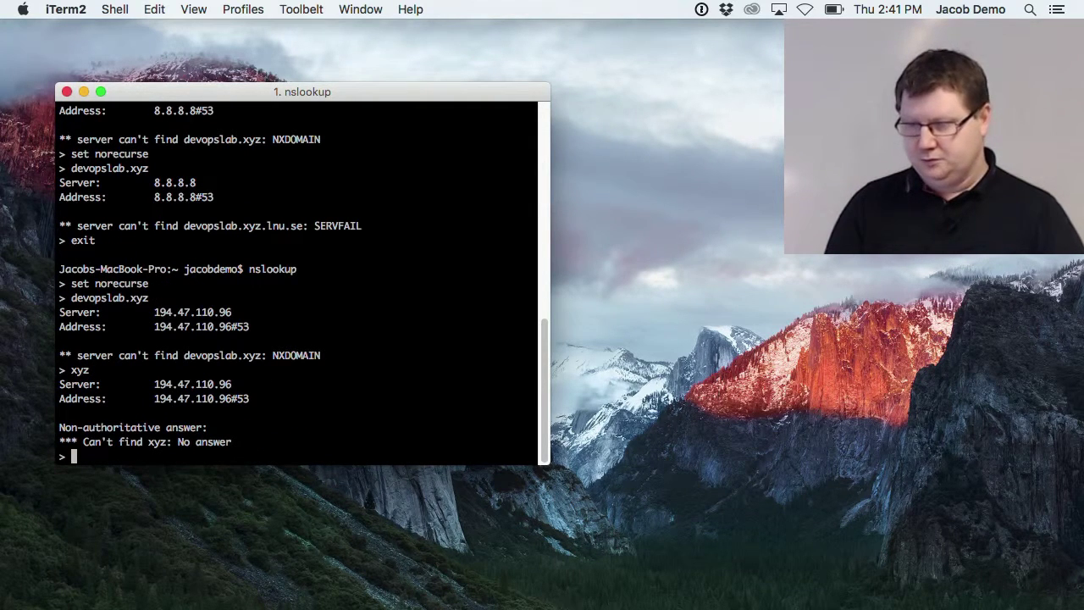
Repeat the top-level domain lookup with a trailing dot, as xyz.
key(Up)
key(BackSpace)
key(BackSpace)
key(BackSpace)
key(BackSpace)
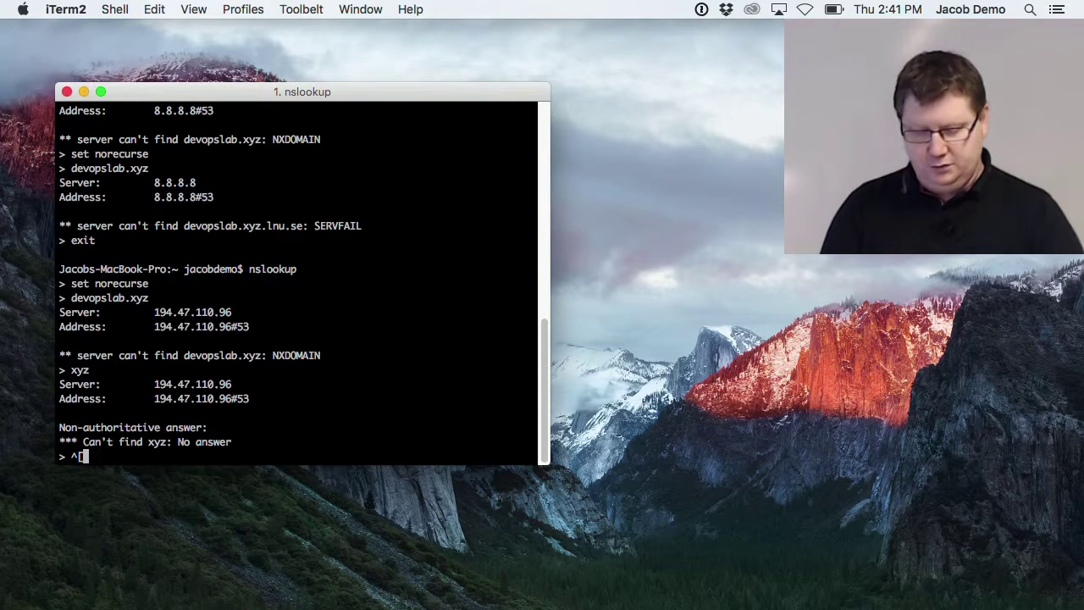
text(xyz.)
key(Return)
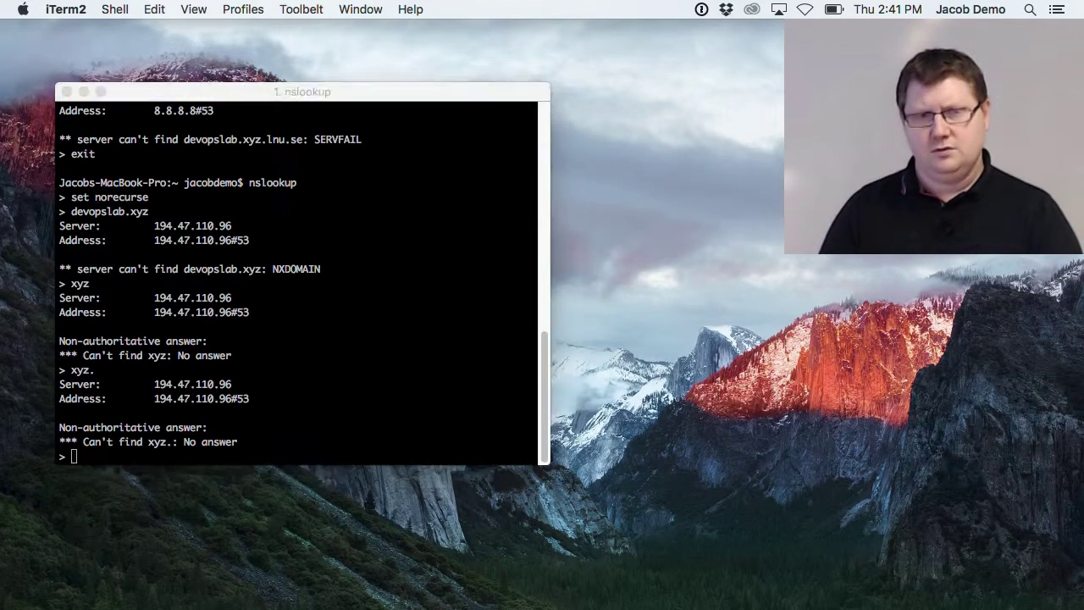
Set the nslookup query type to name server records with set type=ns.
click(215, 315)
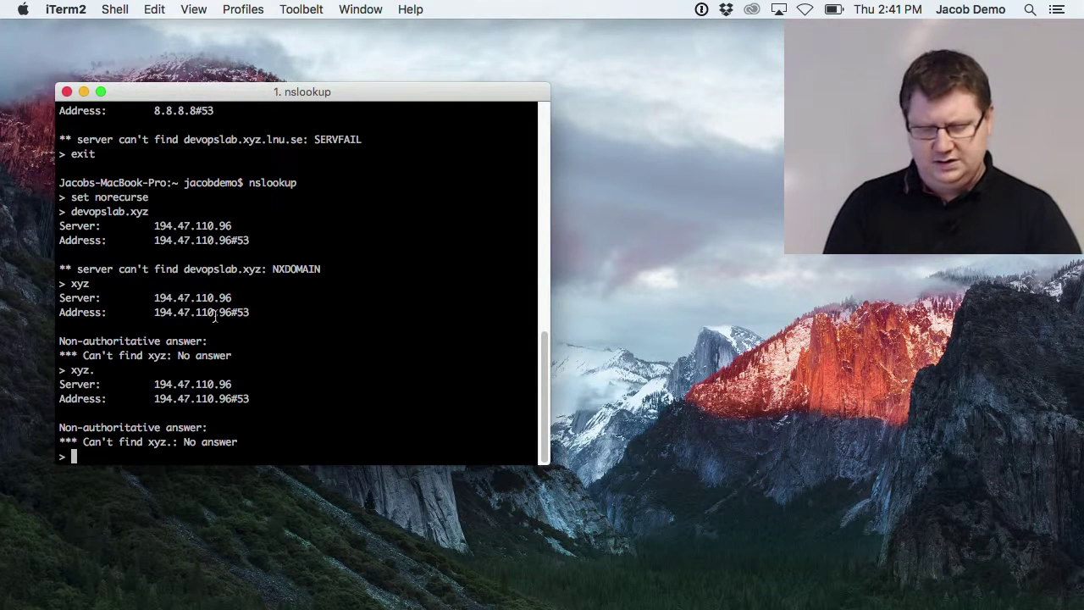
text(et type)
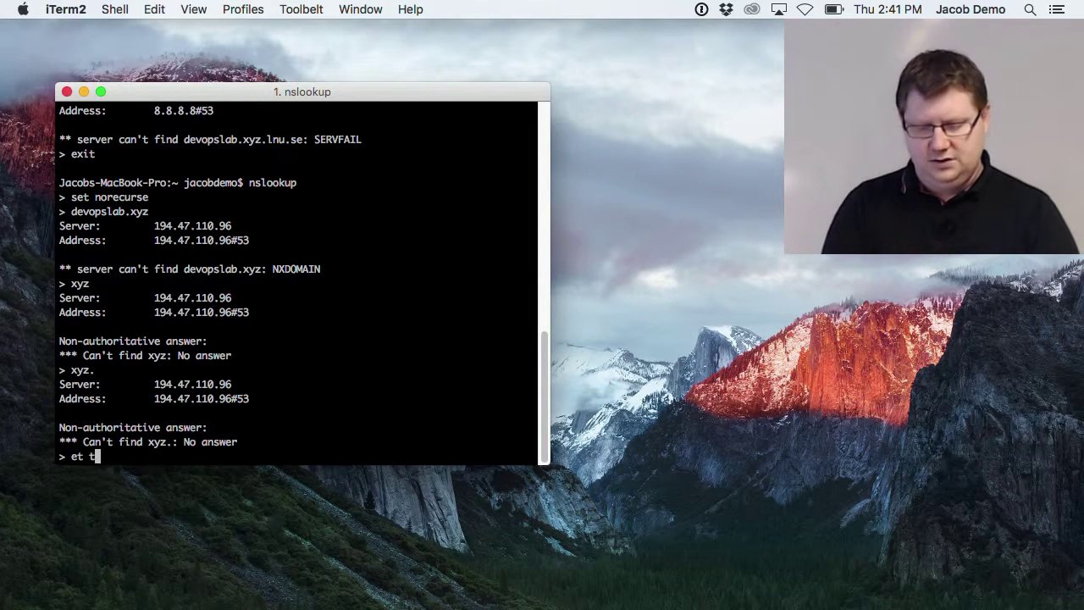
key(BackSpace)
key(BackSpace)
key(BackSpace)
key(BackSpace)
key(BackSpace)
key(BackSpace)
key(BackSpace)
text(set tyoe)
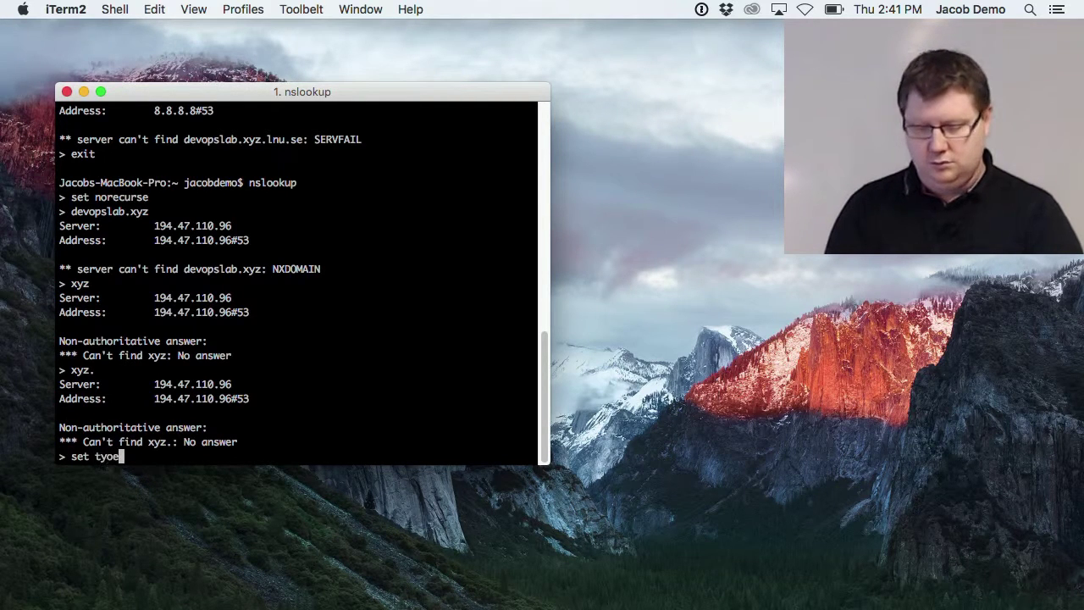
key(BackSpace)
key(BackSpace)
text(pe=ns)
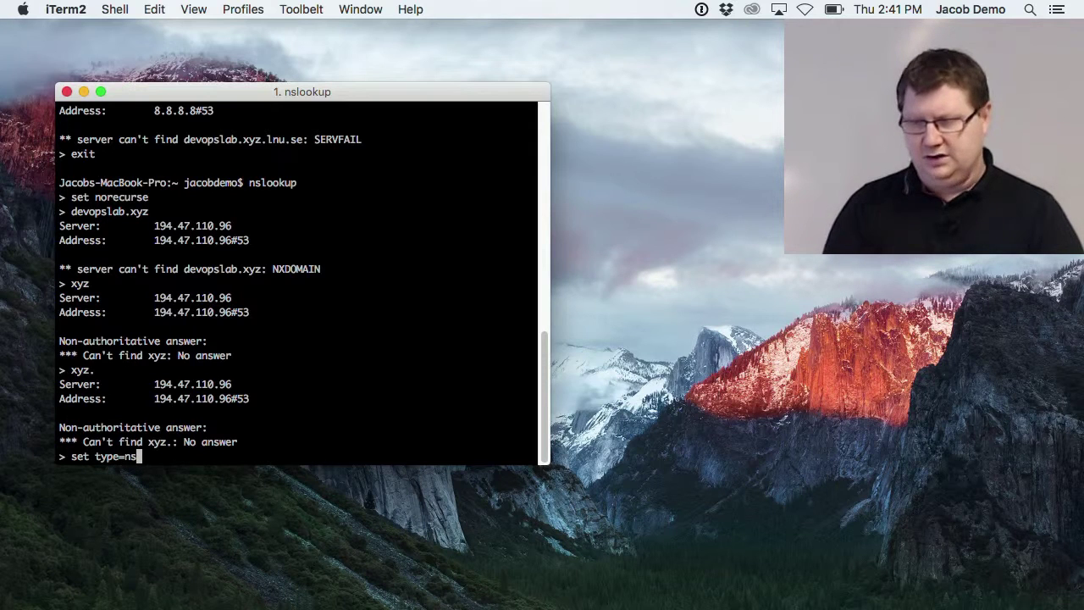
key(Return)
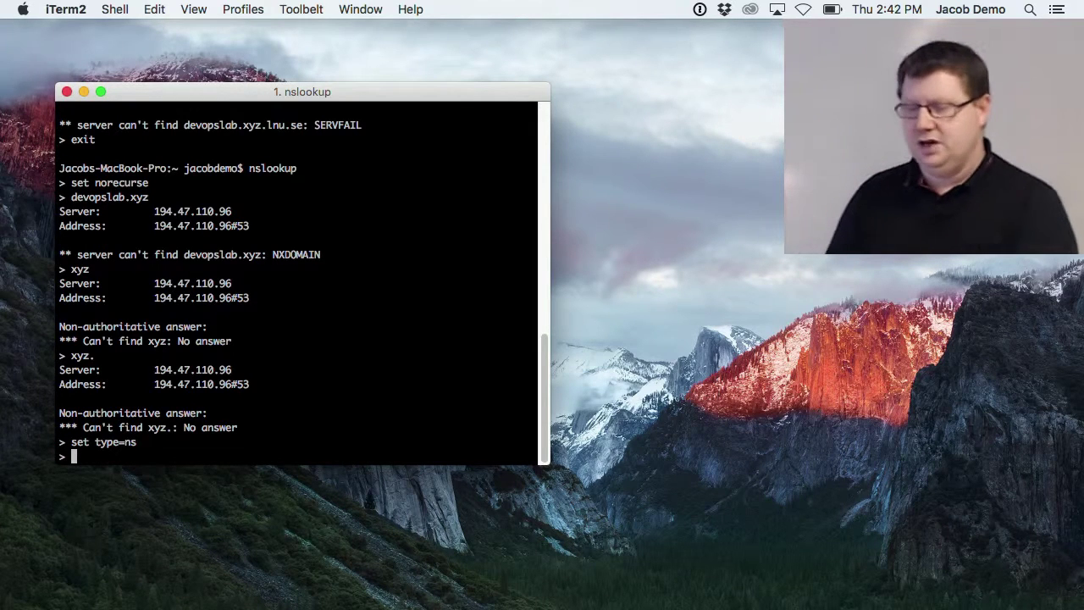
Query the name server records of google.com without recursion on the default server.
text(gogle.c)
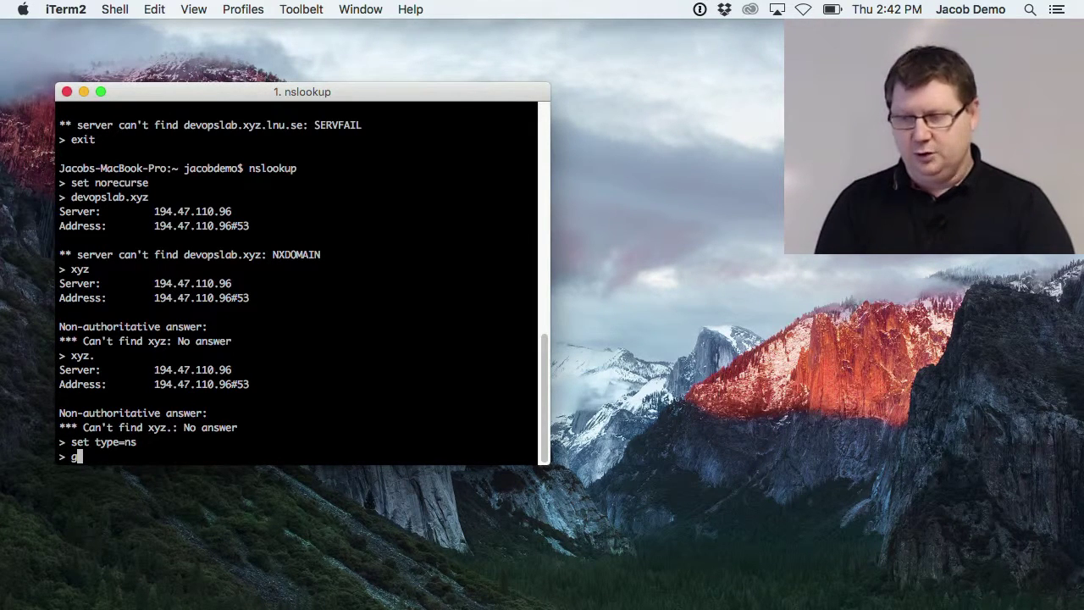
text(om)
key(Return)
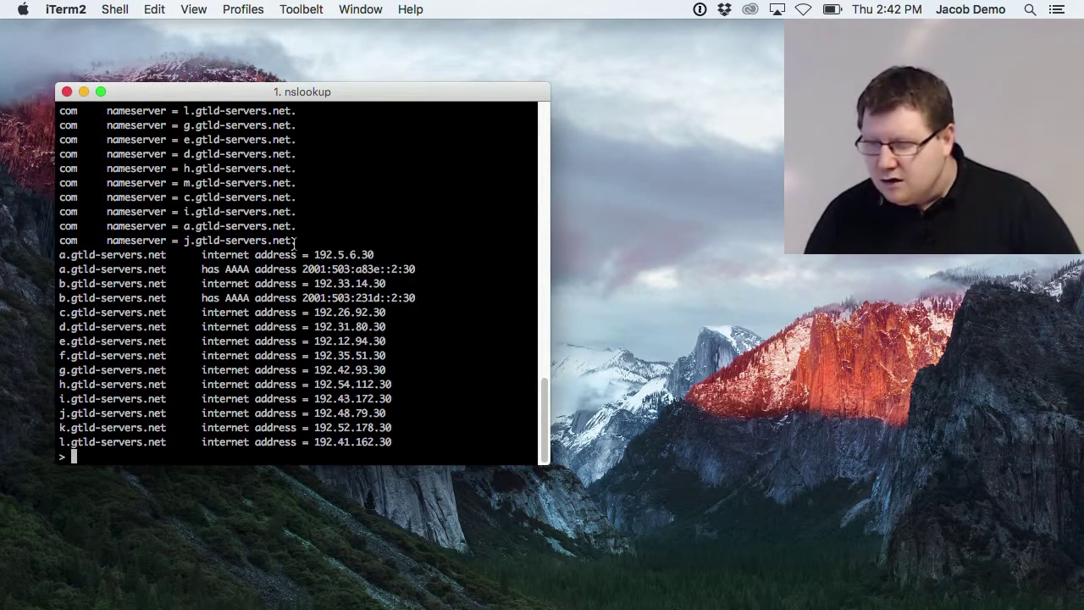
text(go)
key(BackSpace)
key(BackSpace)
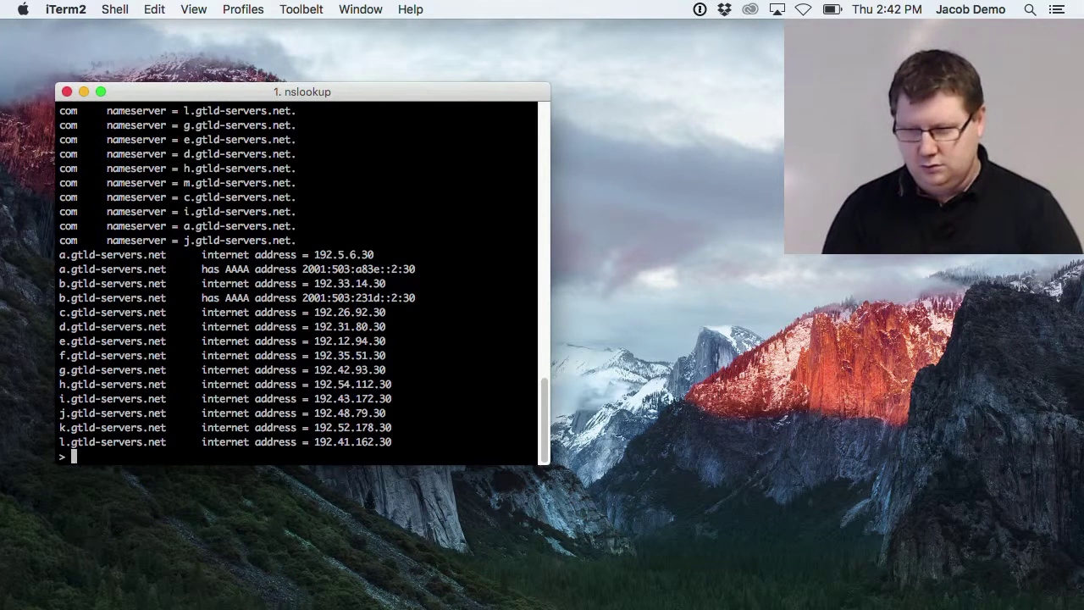
text(google.com)
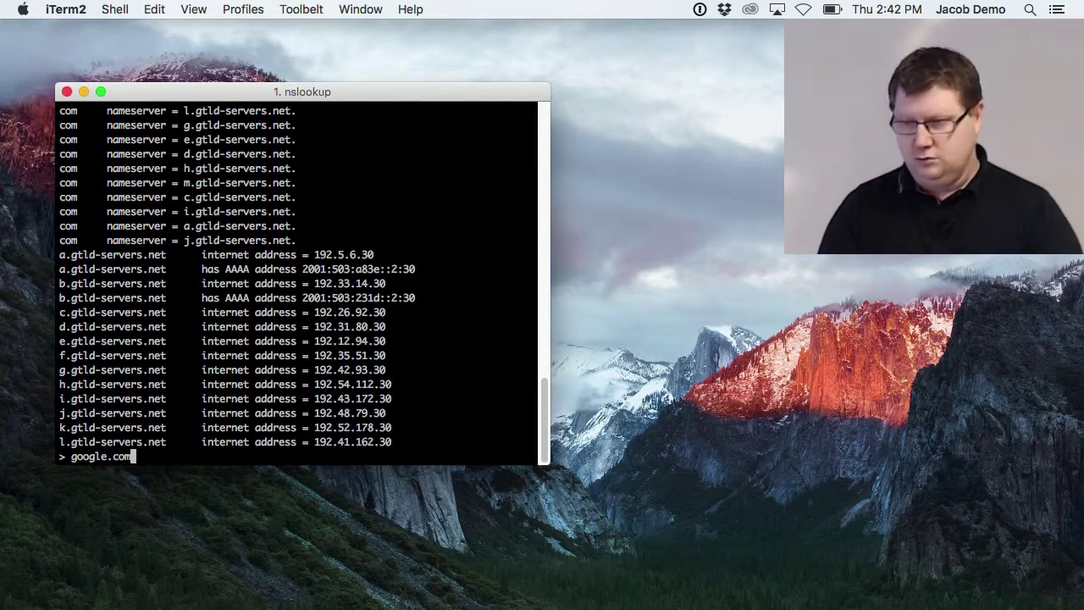
key(Return)
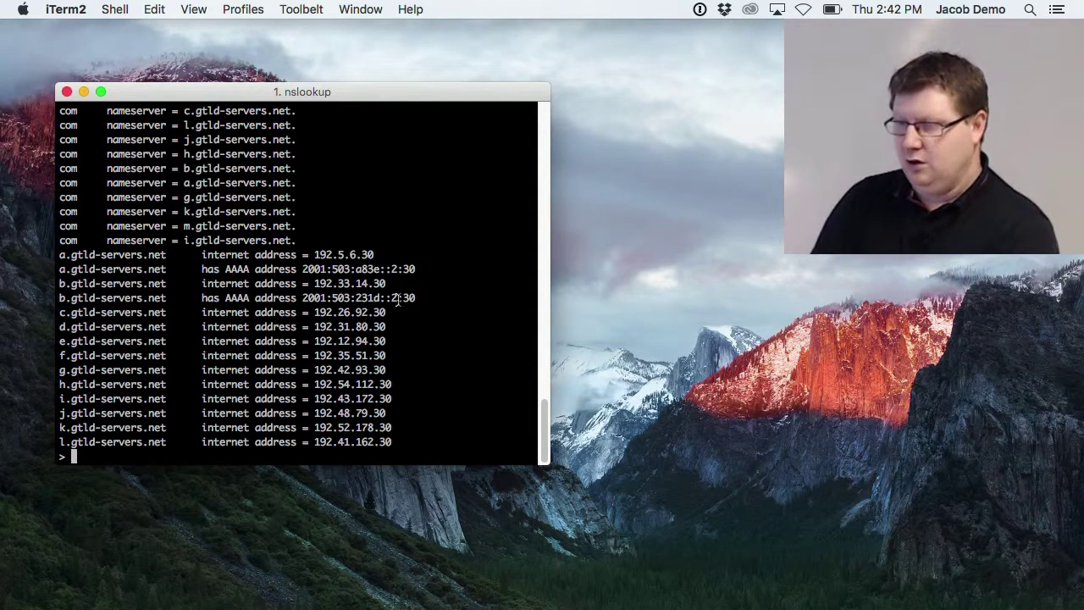
Review the google.com answer and copy the name server i.gtld-servers.net. from its authoritative list.
scroll(545, 426, up, 1)
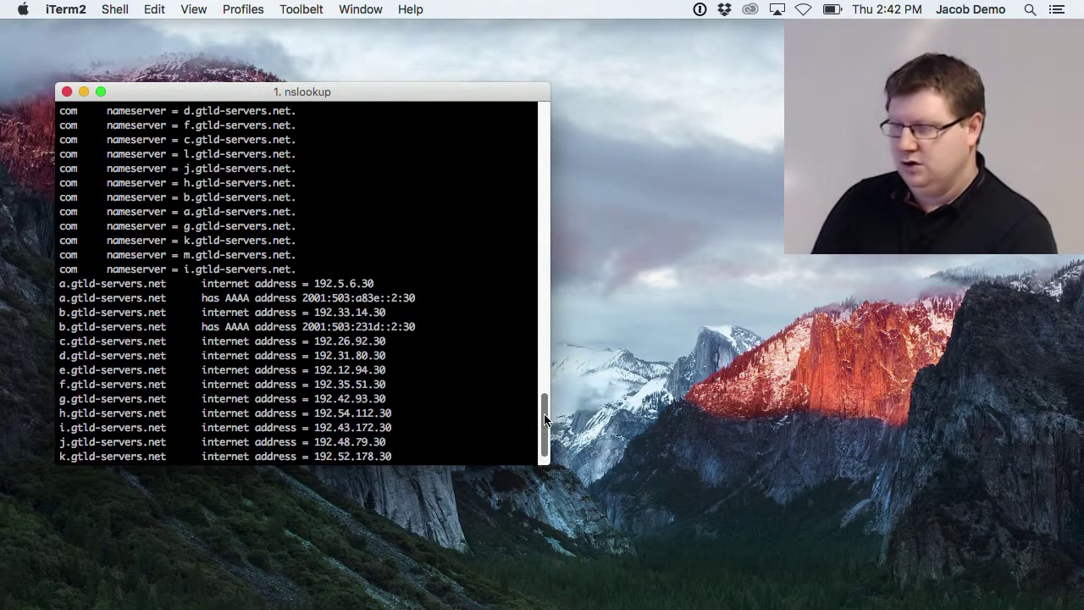
drag(545, 426, 545, 383)
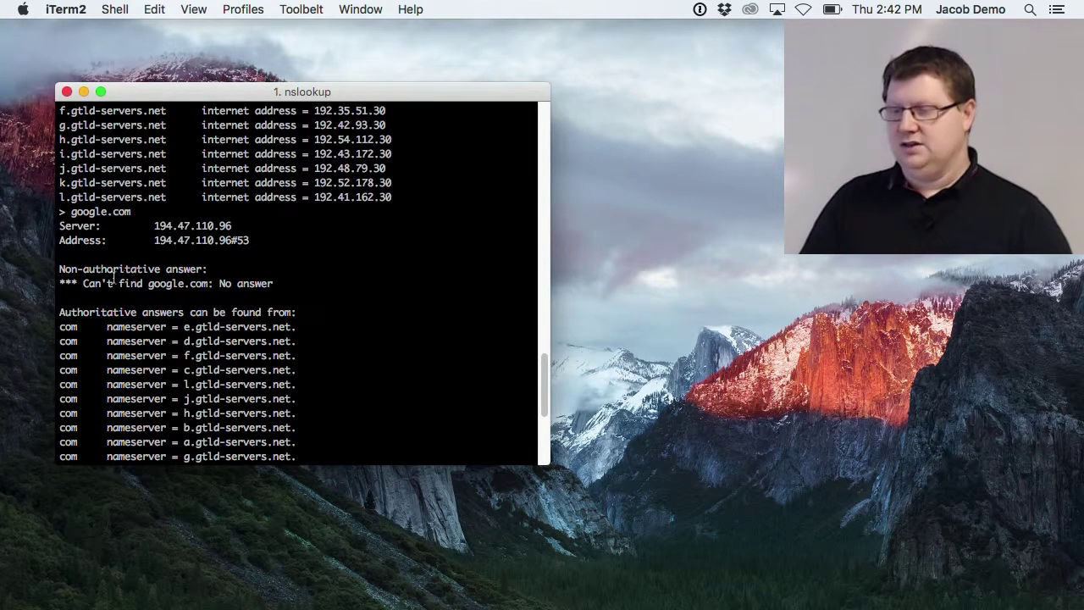
drag(133, 285, 214, 290)
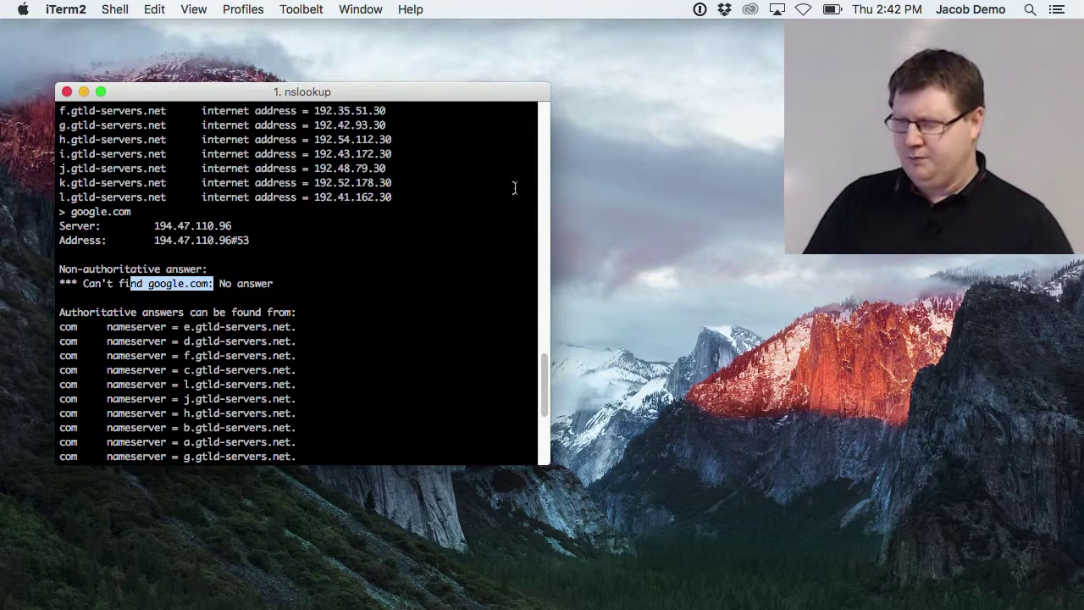
scroll(405, 326, up, 1)
scroll(399, 327, down, 6)
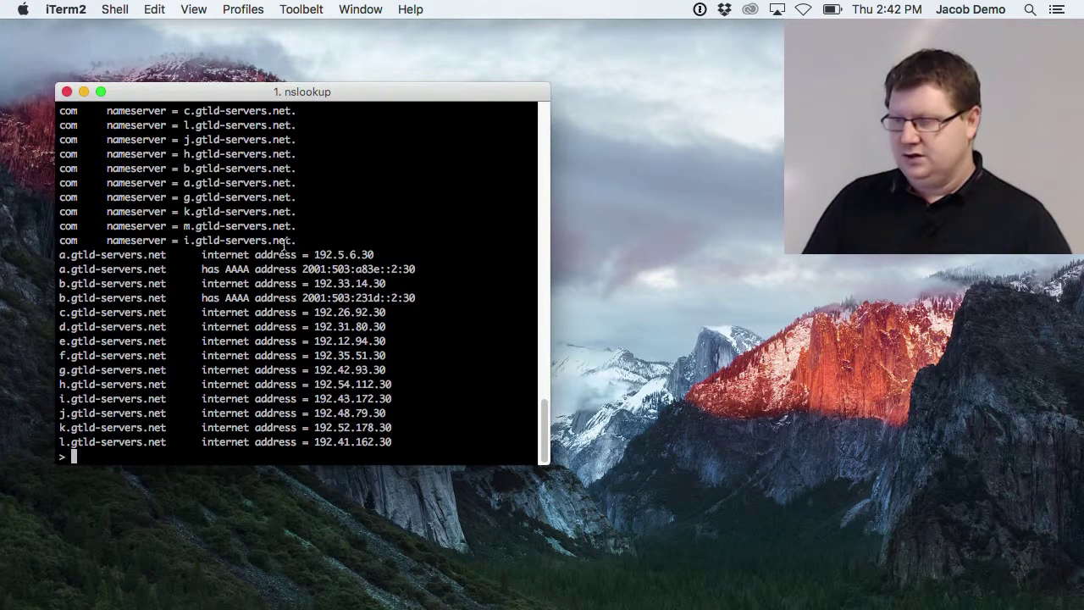
drag(296, 240, 184, 240)
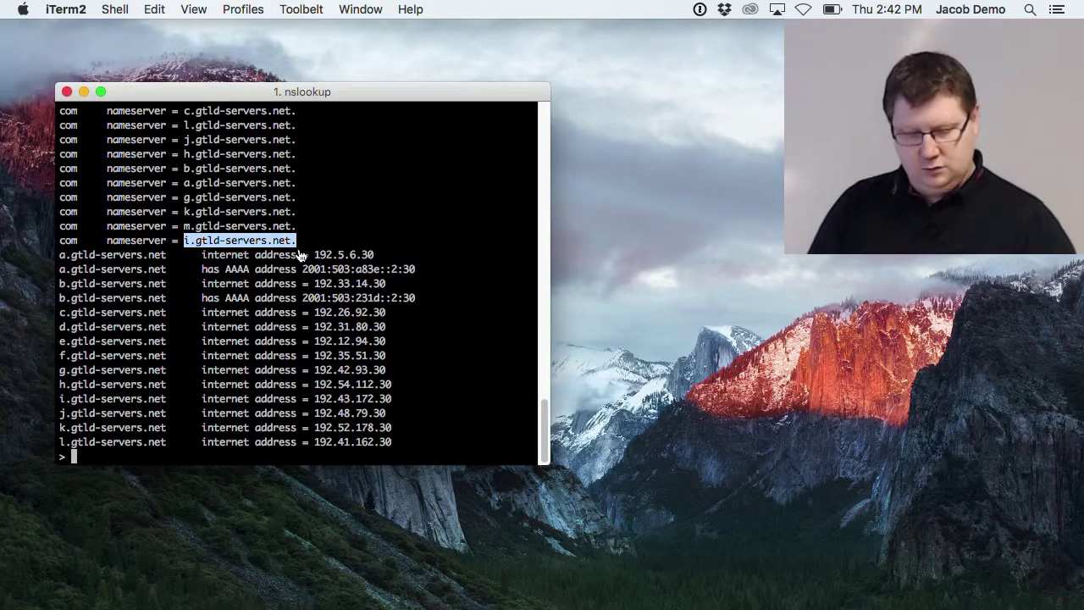
text(i.gtld-servers.net.)
key(Home)
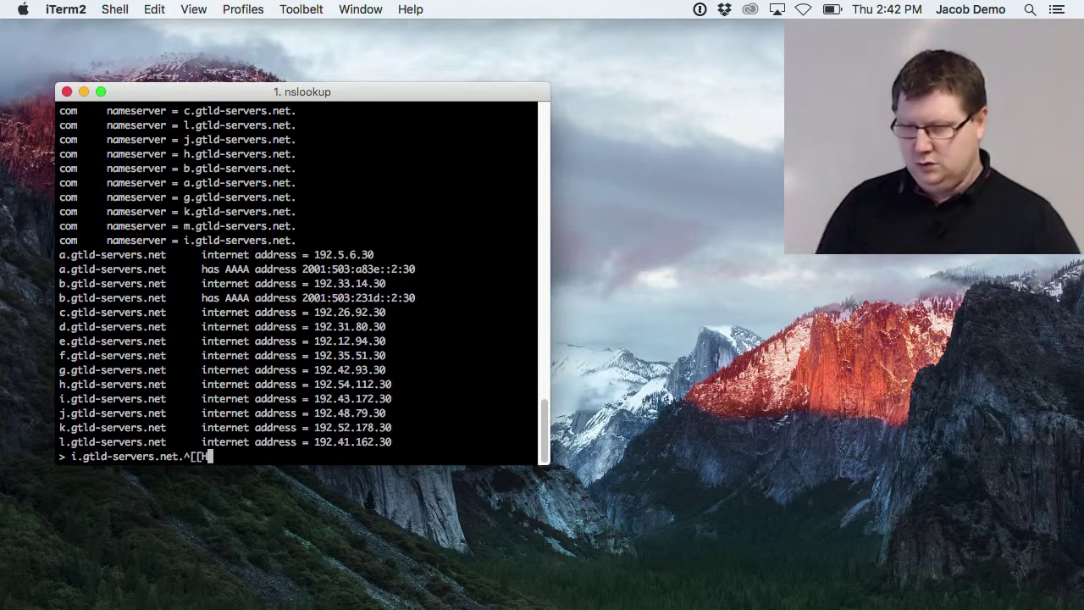
key(BackSpace)
key(BackSpace)
key(BackSpace)
key(BackSpace)
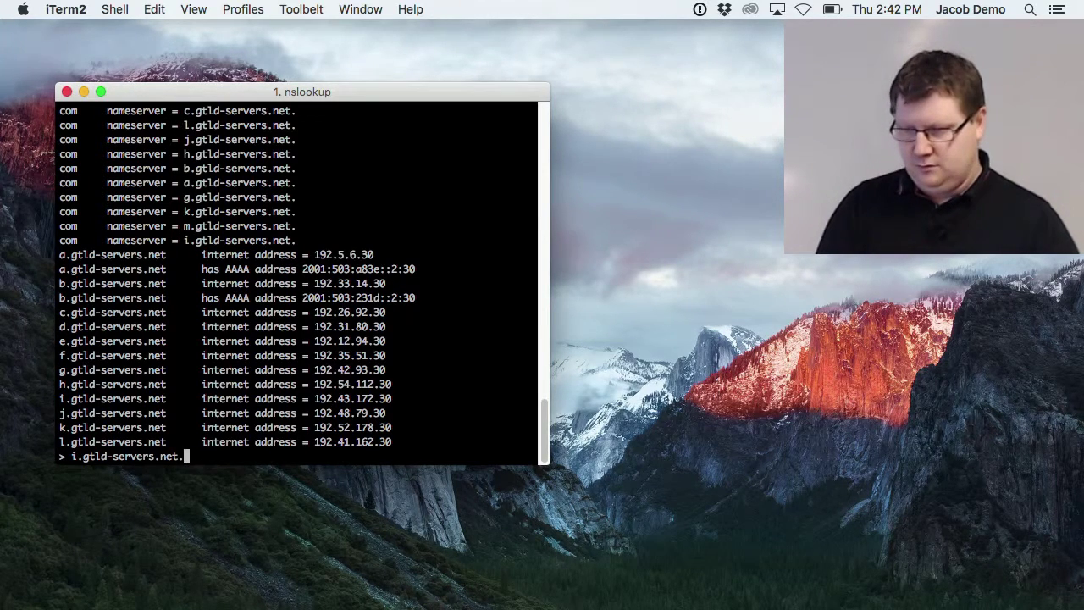
key(ctrl+a)
key(BackSpace)
key(BackSpace)
key(BackSpace)
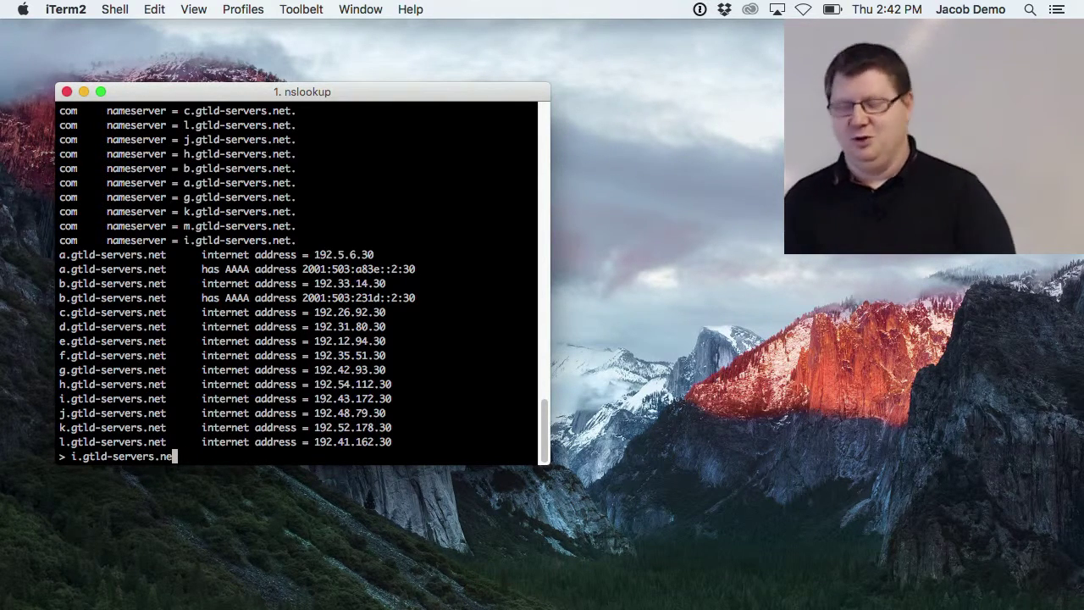
key(Left)
key(Right)
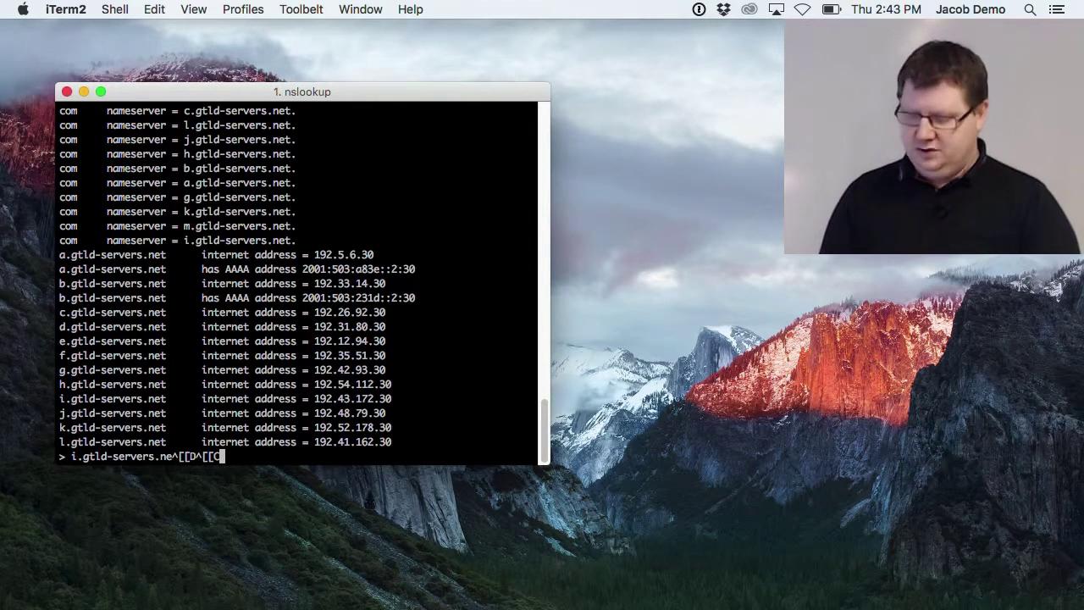
key(Right)
key(Right)
key(Left)
key(Right)
key(Down)
key(Up)
key(Left)
key(Right)
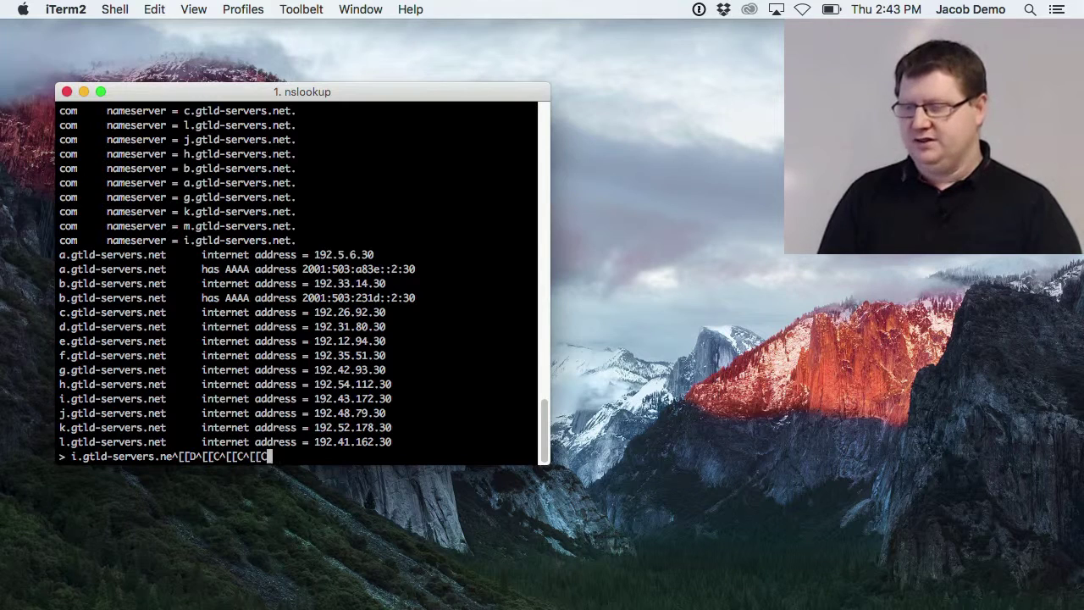
key(BackSpace)
key(BackSpace)
key(BackSpace)
key(BackSpace)
key(BackSpace)
key(BackSpace)
key(BackSpace)
key(BackSpace)
key(BackSpace)
key(BackSpace)
key(BackSpace)
key(BackSpace)
key(BackSpace)
key(BackSpace)
key(BackSpace)
key(BackSpace)
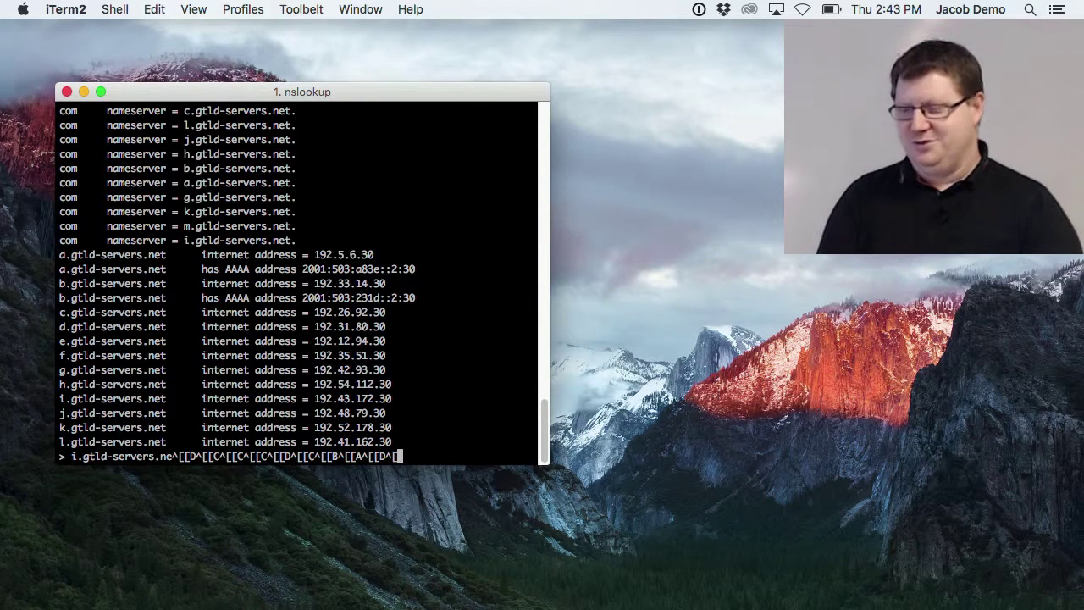
key(BackSpace)
key(BackSpace)
key(BackSpace)
key(BackSpace)
key(BackSpace)
key(BackSpace)
key(BackSpace)
key(BackSpace)
key(BackSpace)
key(BackSpace)
key(BackSpace)
key(BackSpace)
key(BackSpace)
key(BackSpace)
key(BackSpace)
key(BackSpace)
key(BackSpace)
key(BackSpace)
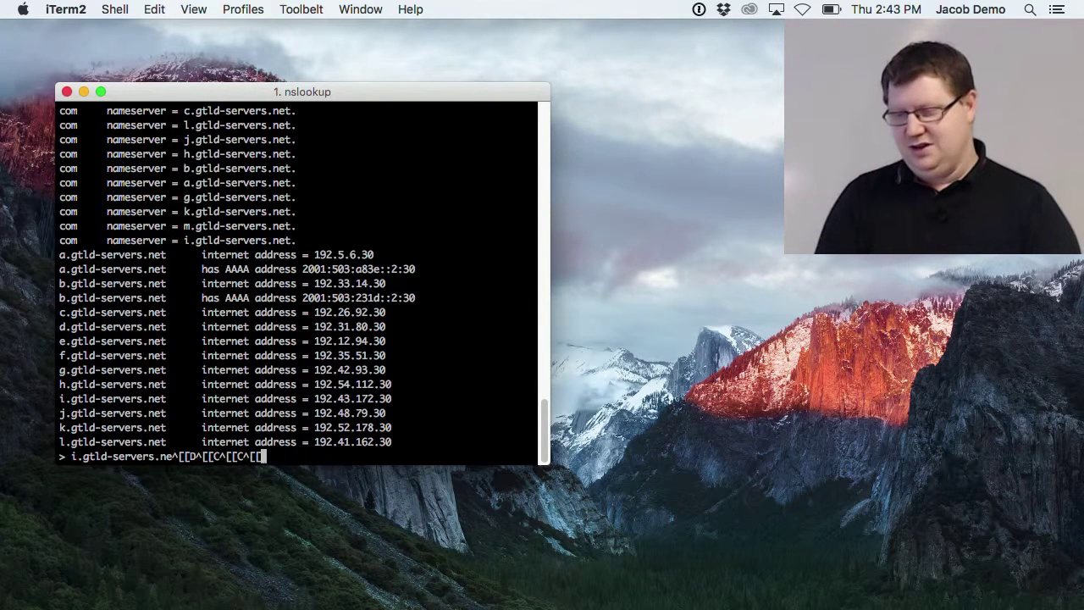
key(BackSpace)
key(BackSpace)
key(BackSpace)
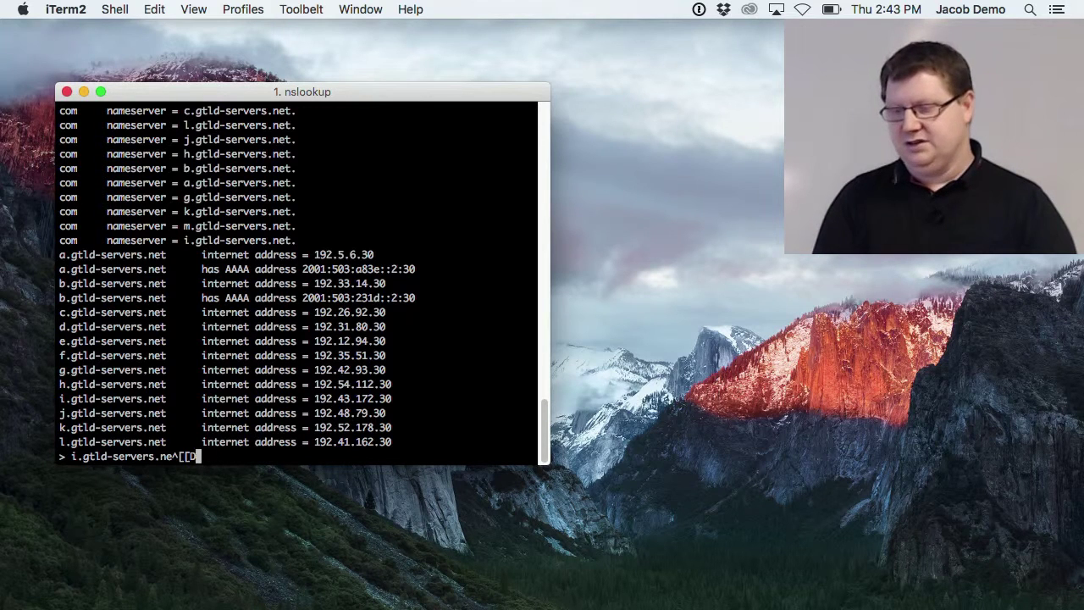
key(BackSpace)
key(BackSpace)
key(BackSpace)
key(BackSpace)
key(BackSpace)
key(BackSpace)
key(BackSpace)
key(BackSpace)
key(BackSpace)
key(BackSpace)
key(BackSpace)
key(BackSpace)
key(BackSpace)
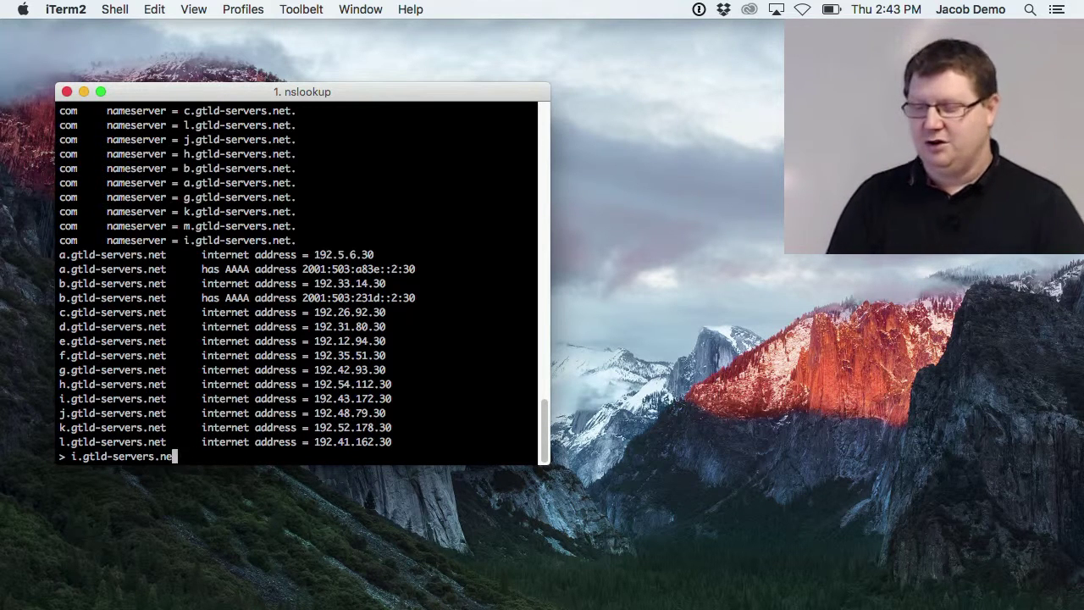
key(BackSpace)
key(BackSpace)
key(BackSpace)
key(BackSpace)
key(BackSpace)
key(BackSpace)
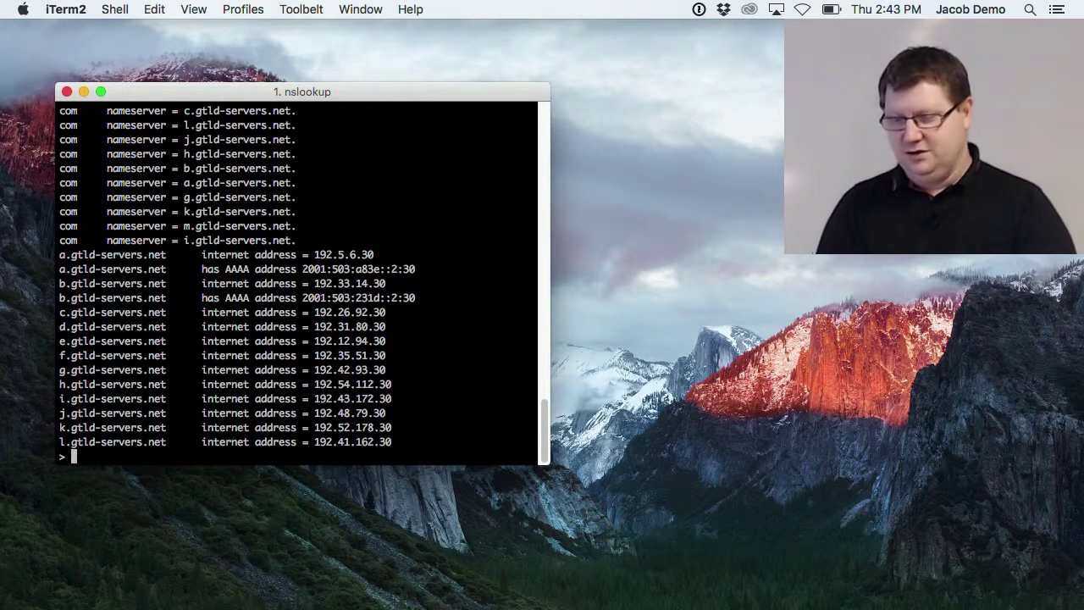
Switch the nslookup server to i.gtld-servers.net. and query google.com's name servers there.
text(server)
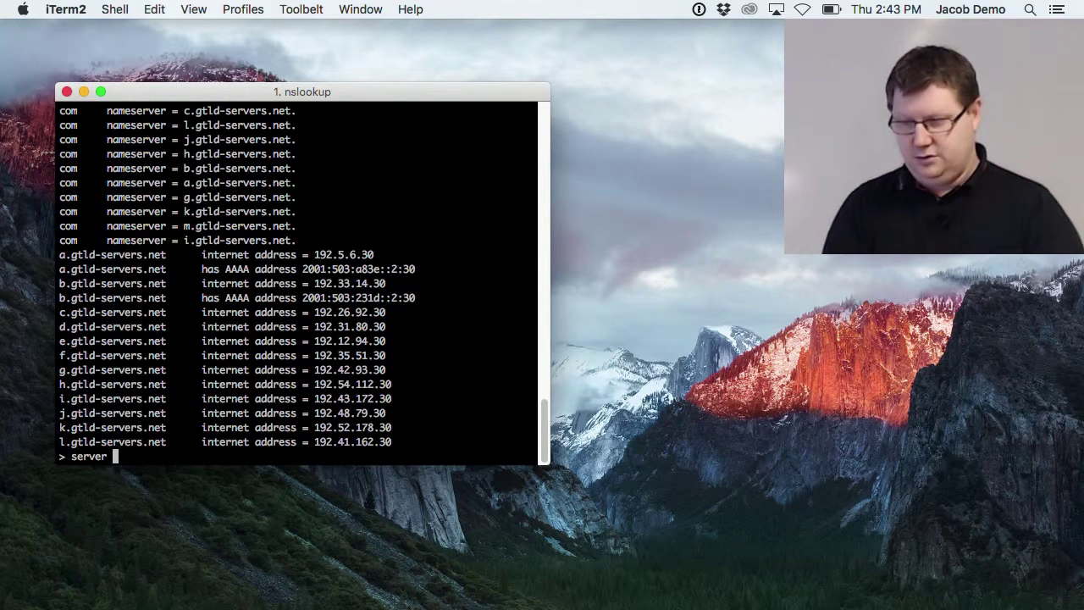
text(i.gtld-servers.net.)
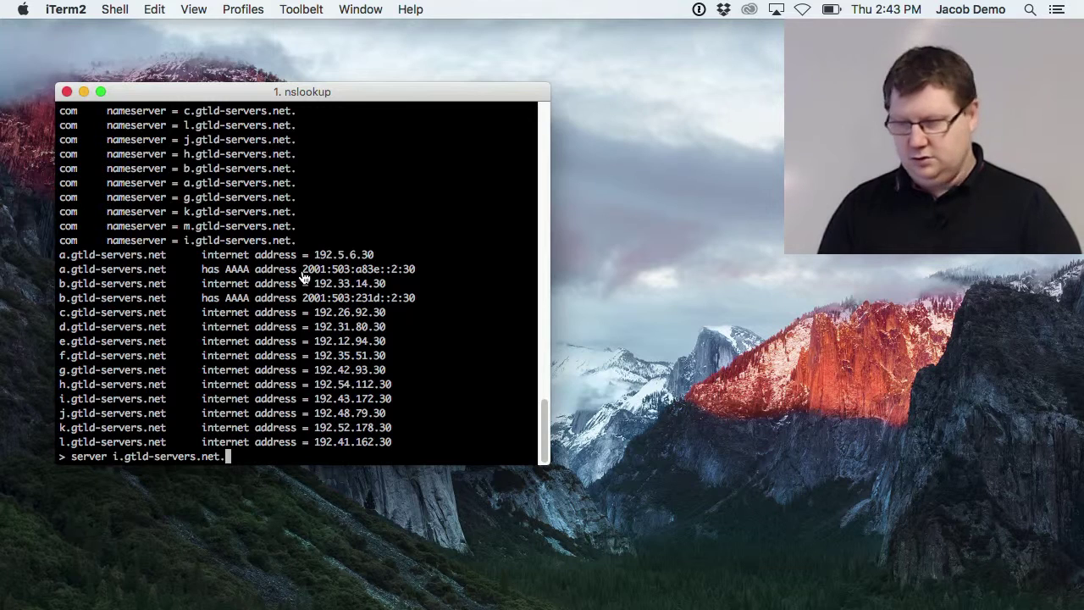
key(Return)
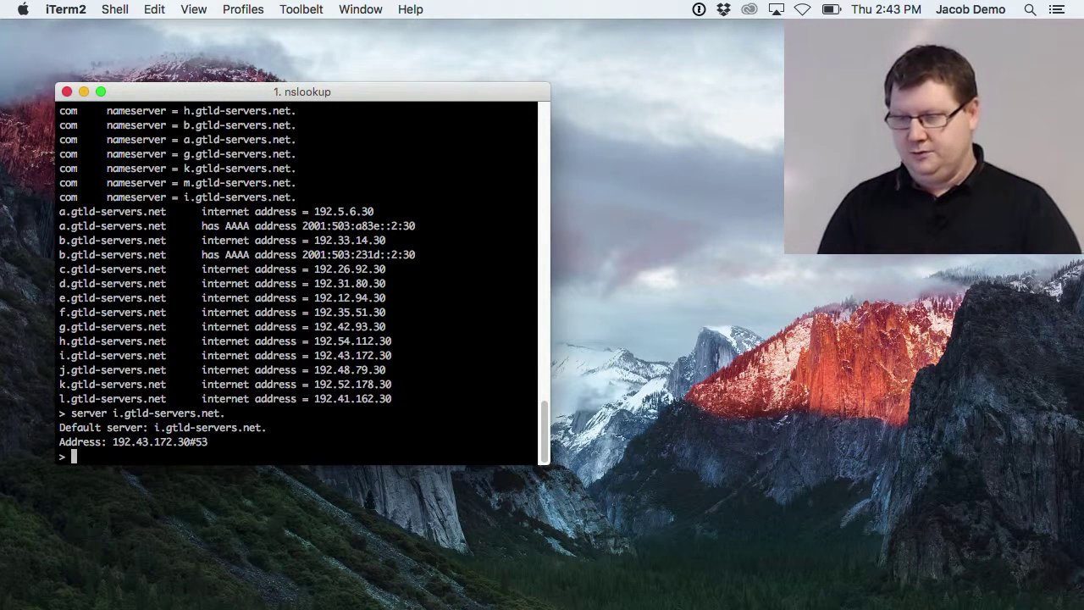
text(google.com)
key(Return)
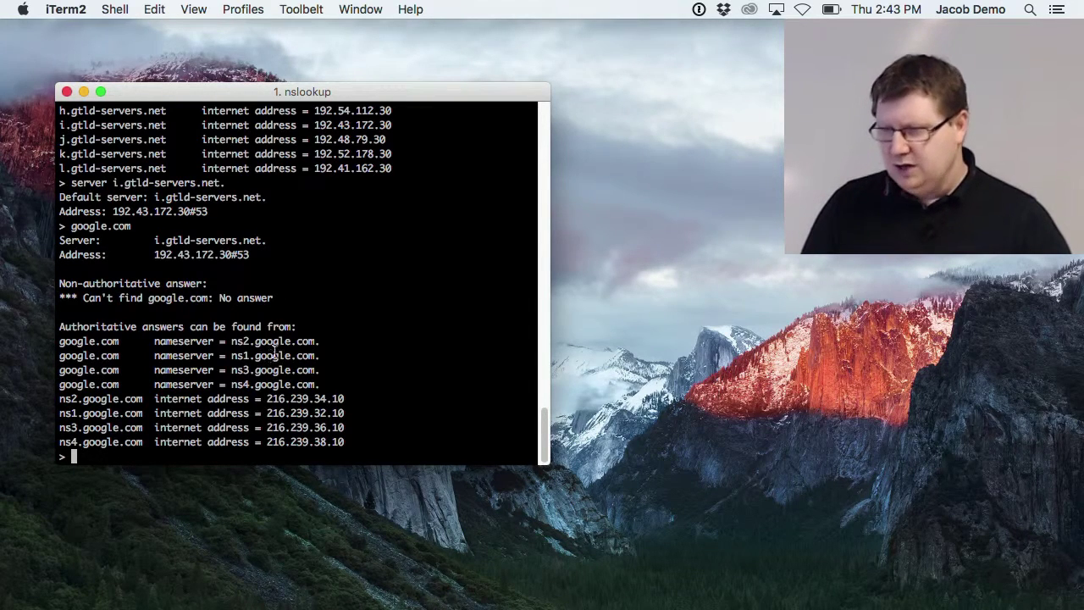
drag(227, 342, 327, 356)
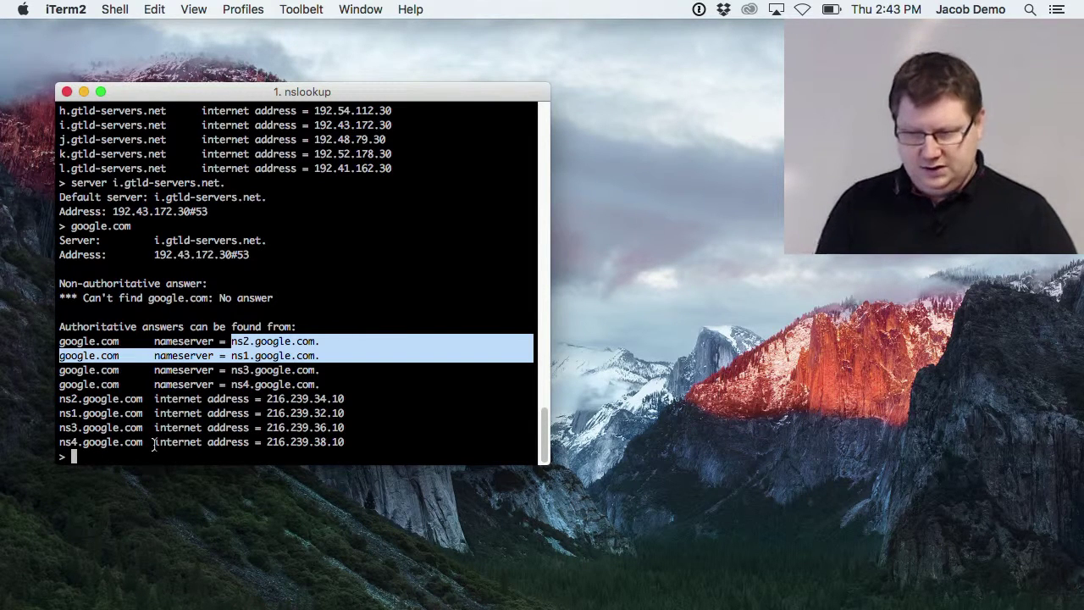
Turn recursive queries back on in the nslookup session with set recurse.
text(set)
key(BackSpace)
key(BackSpace)
key(BackSpace)
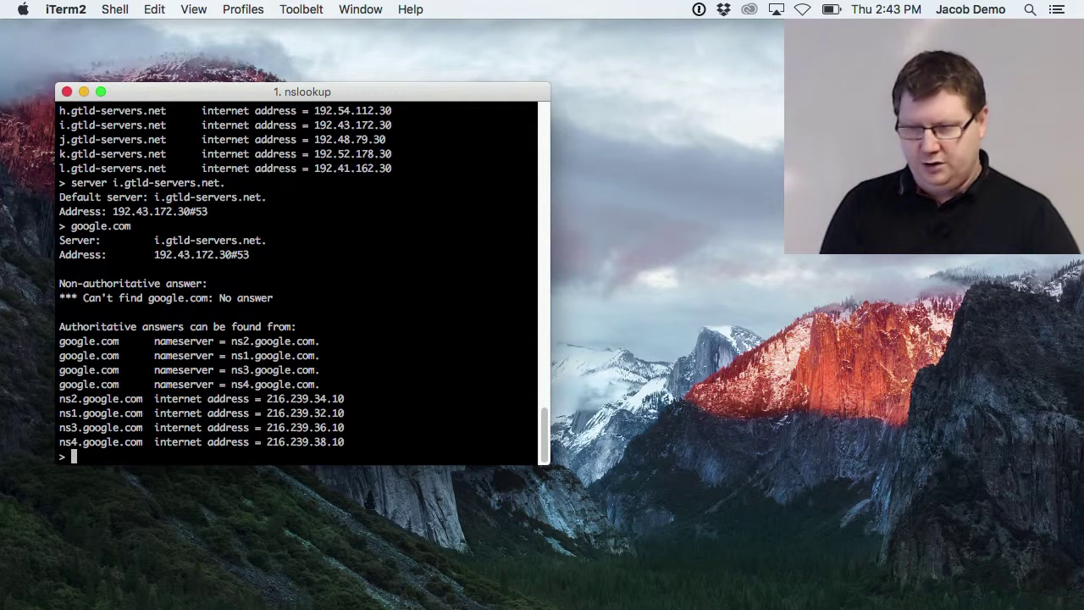
text(set)
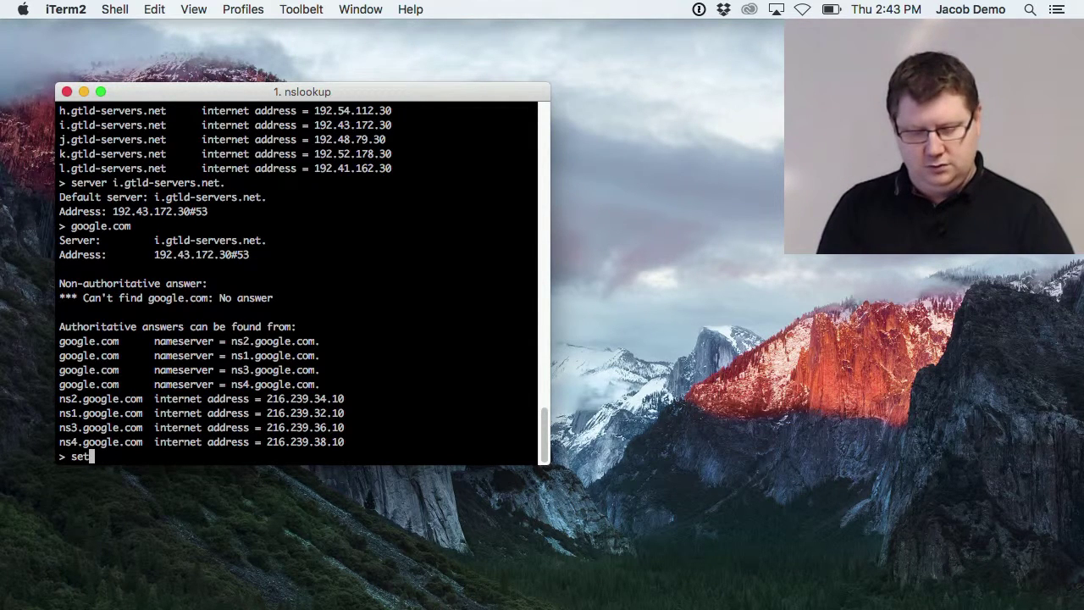
text( recurse)
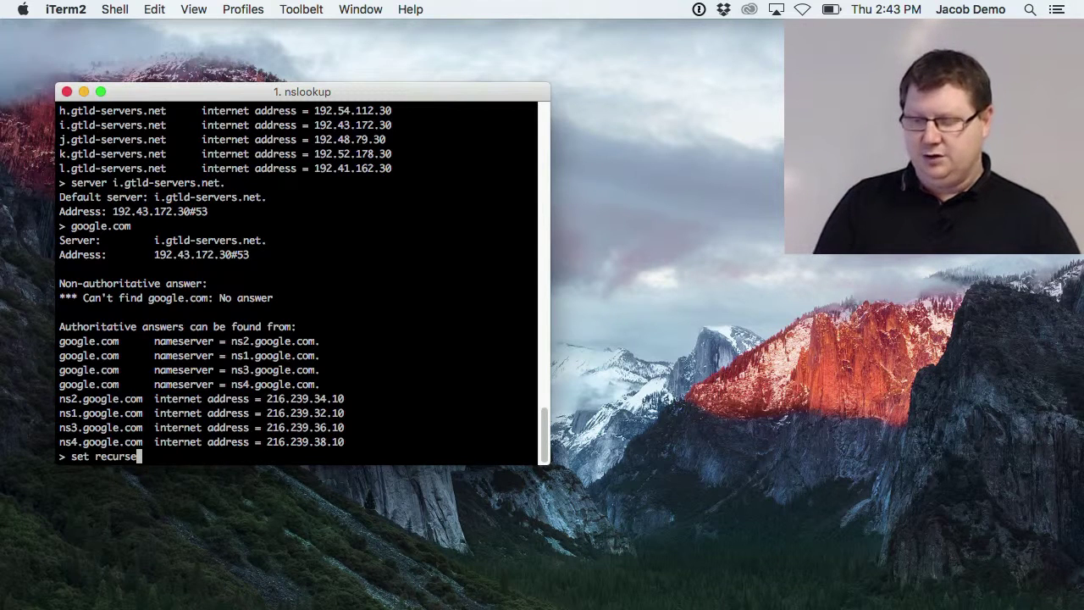
key(Return)
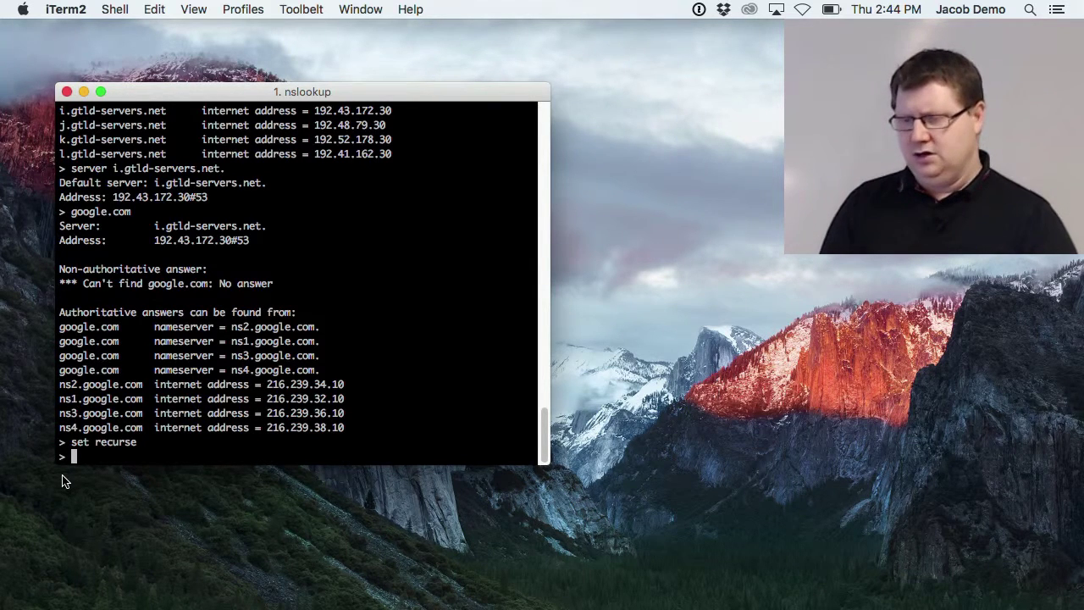
Set the nslookup query type to MX with set type=mx.
text(set )
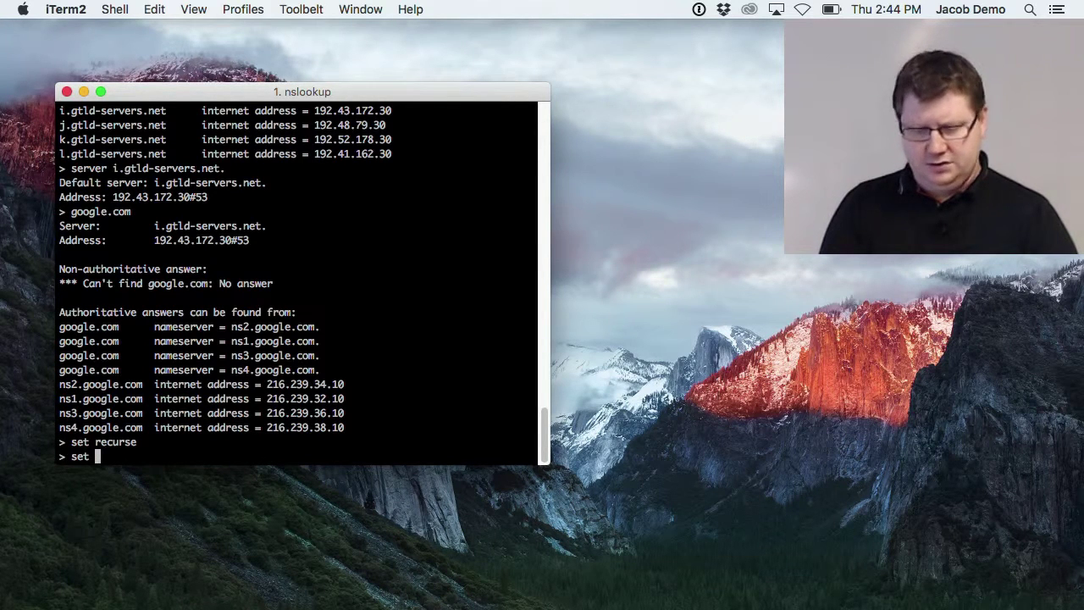
text(type=?)
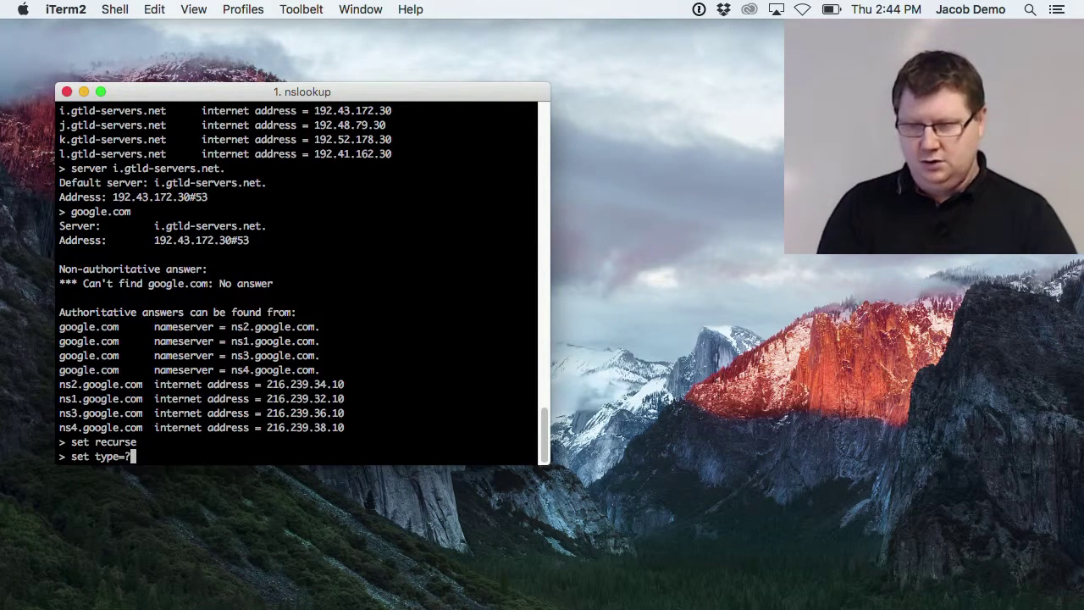
key(BackSpace)
text(mx)
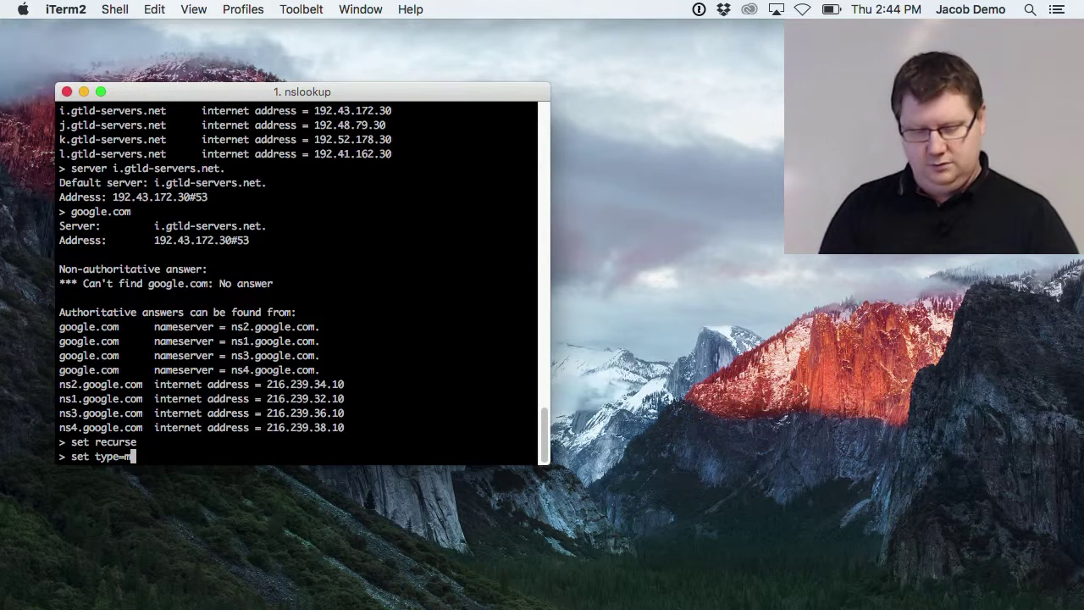
key(Return)
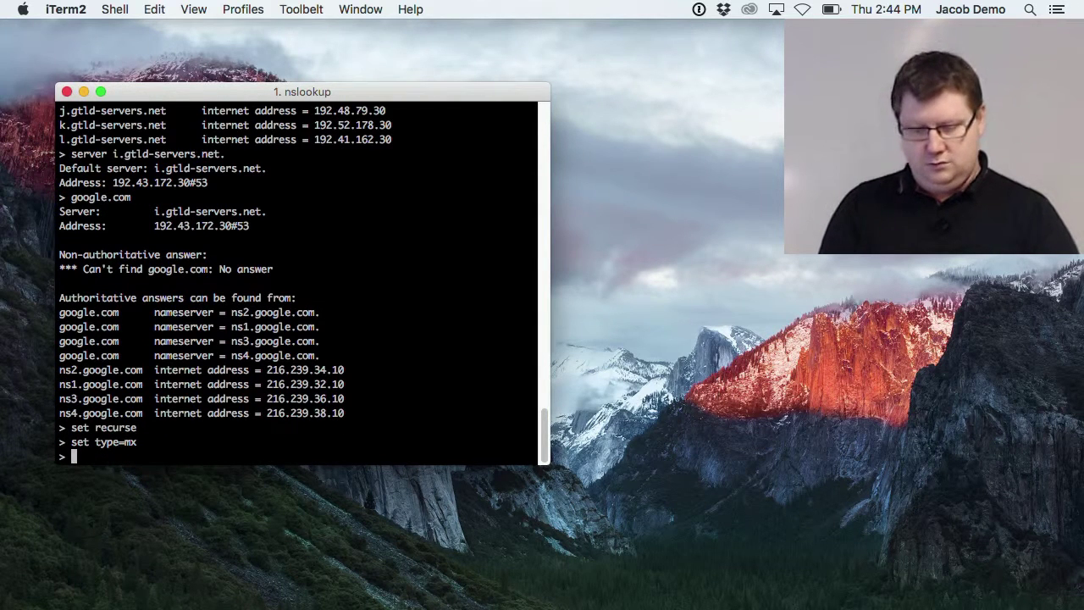
Query the mail exchangers of lnu.se on the current server and examine the root servers it refers to.
text(lnu.se)
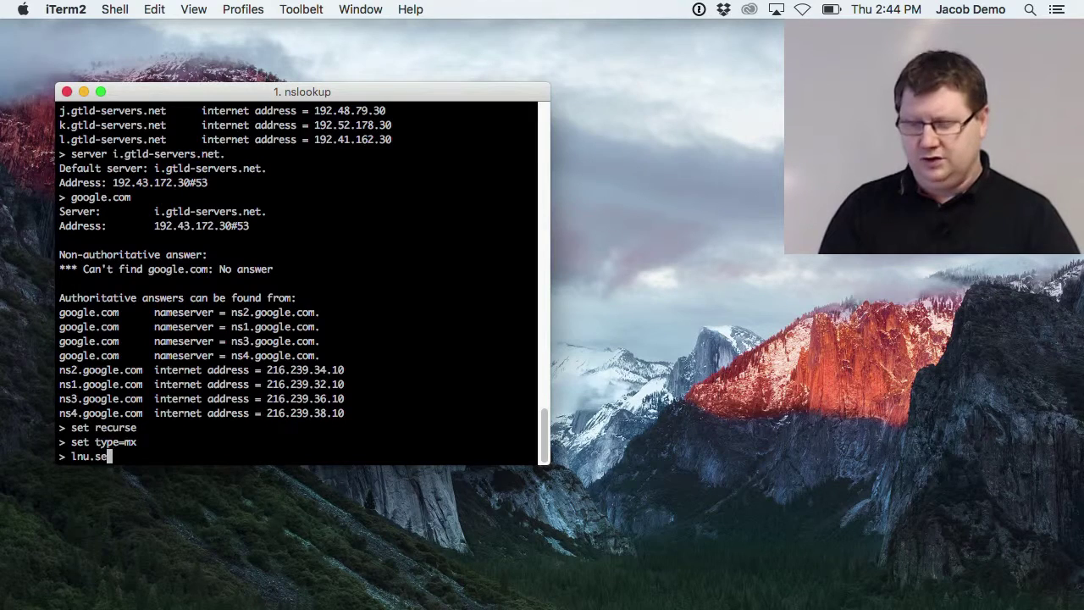
key(Return)
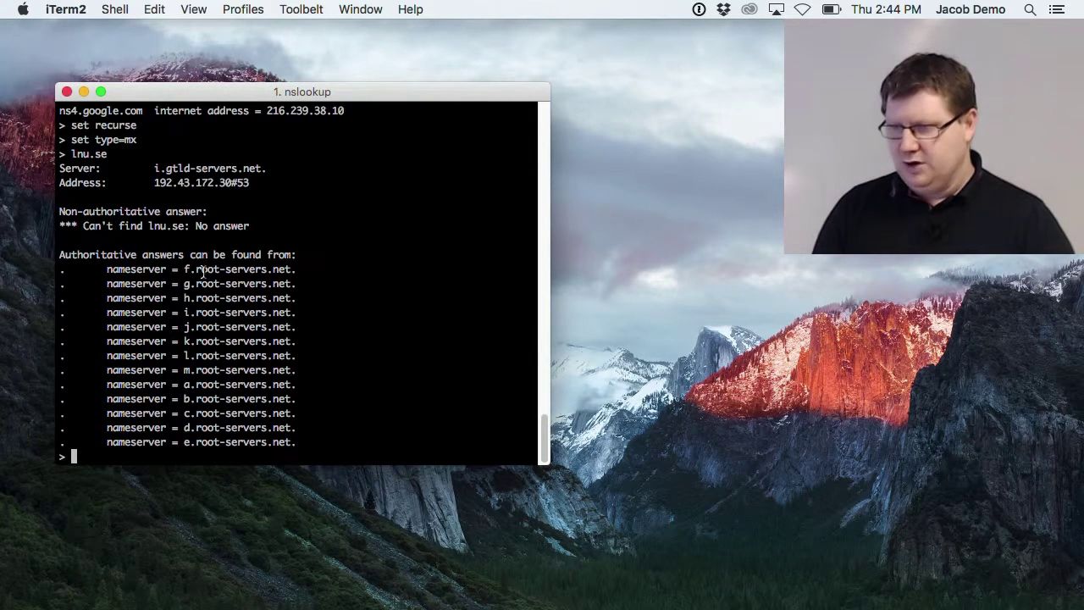
drag(185, 268, 296, 269)
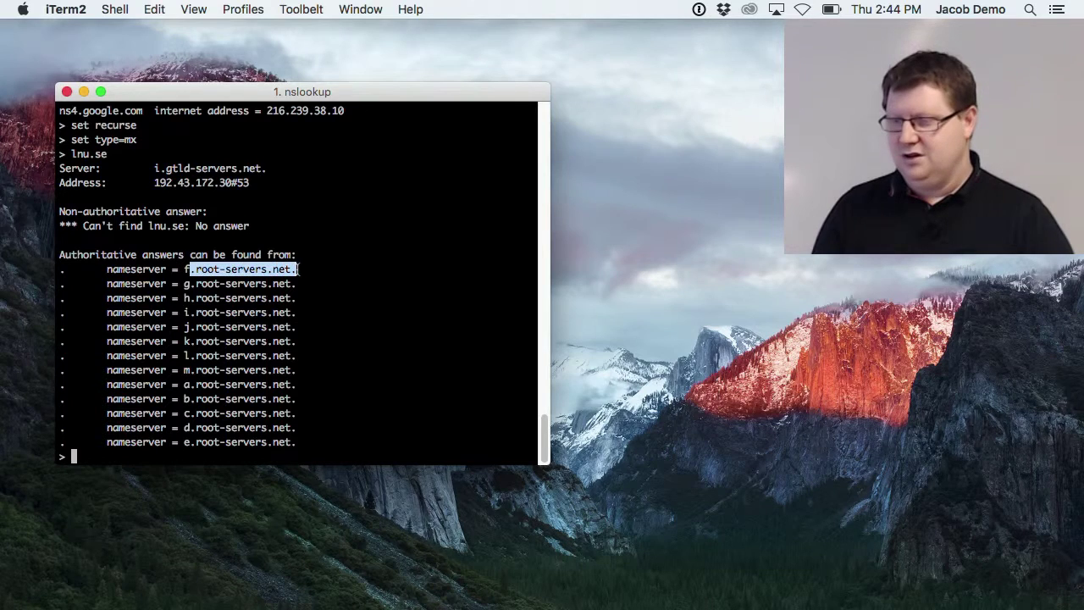
click(237, 275)
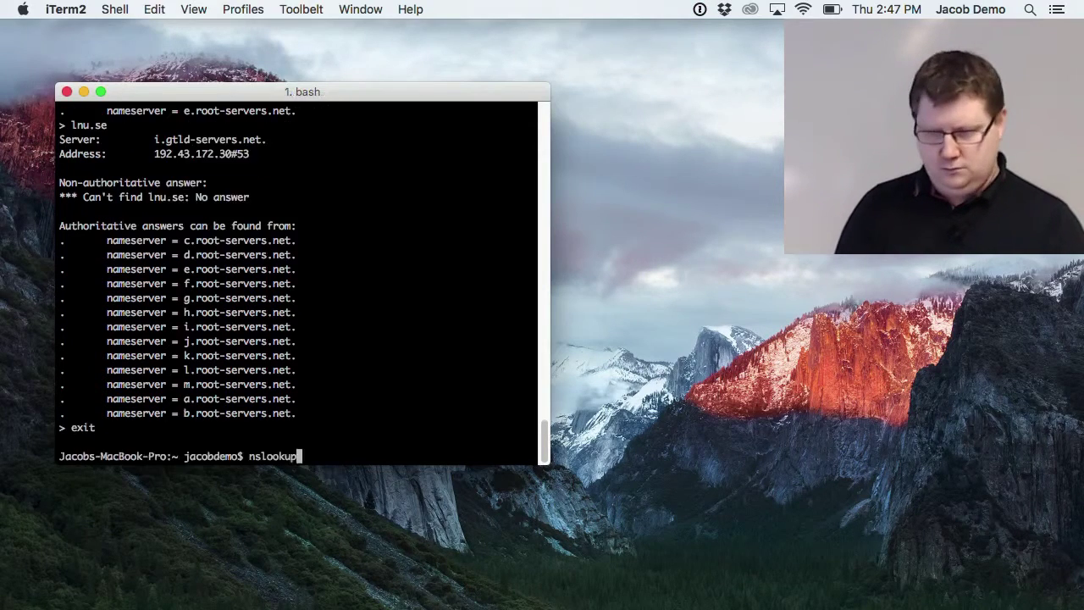
Start a fresh nslookup session and set its query type to mx.
key(Up)
key(Return)
text(set type=)
key(BackSpace)
key(BackSpace)
key(BackSpace)
text(pe=n)
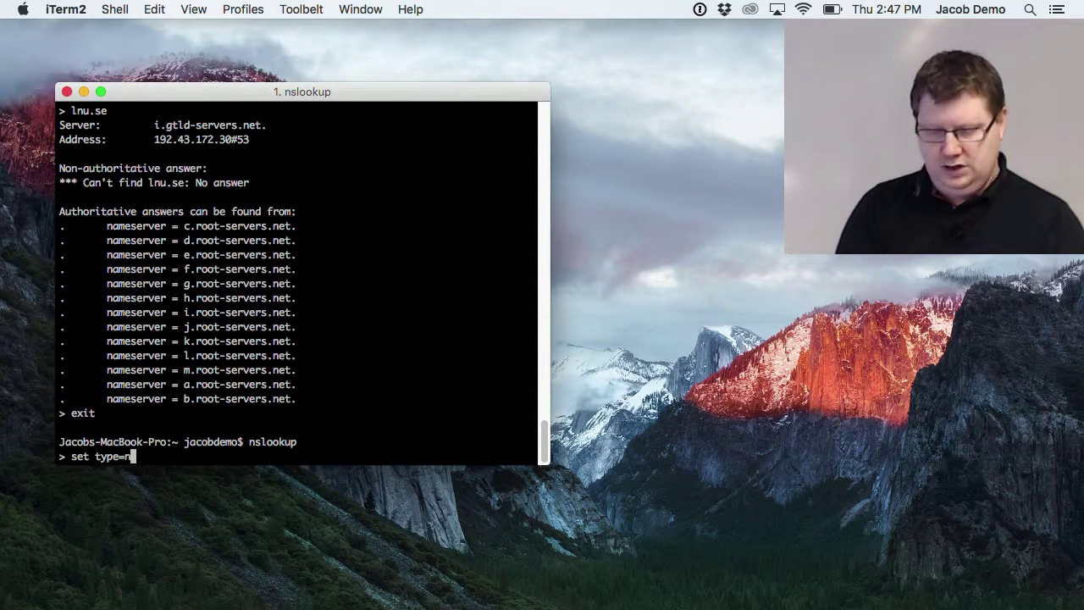
text(x)
key(Return)
Query the mail exchangers of lnu.se on the default server and examine the exchanger names listed.
text(lnu.se)
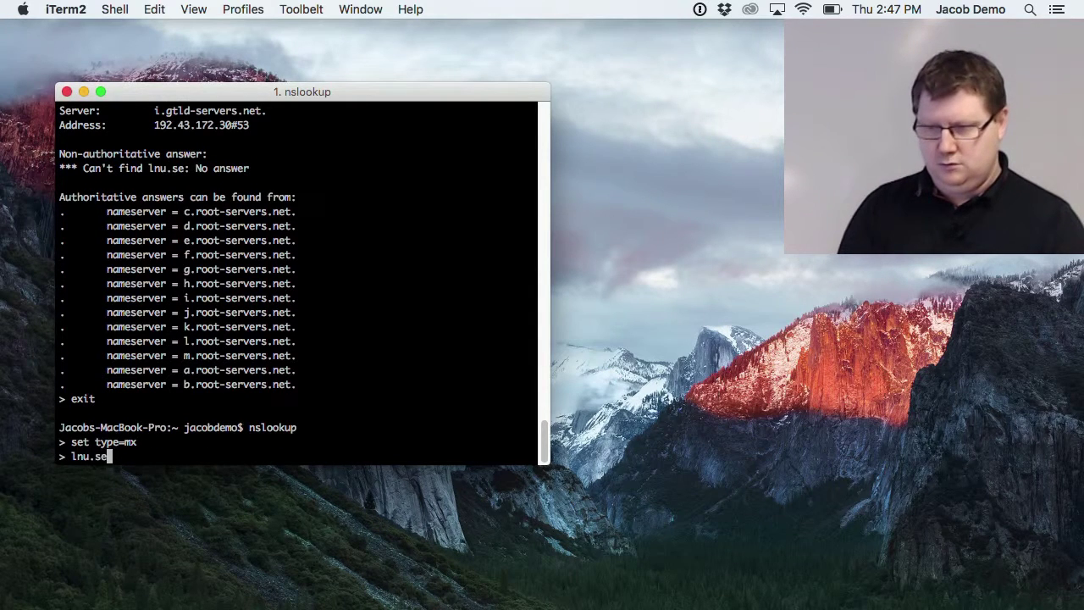
key(Return)
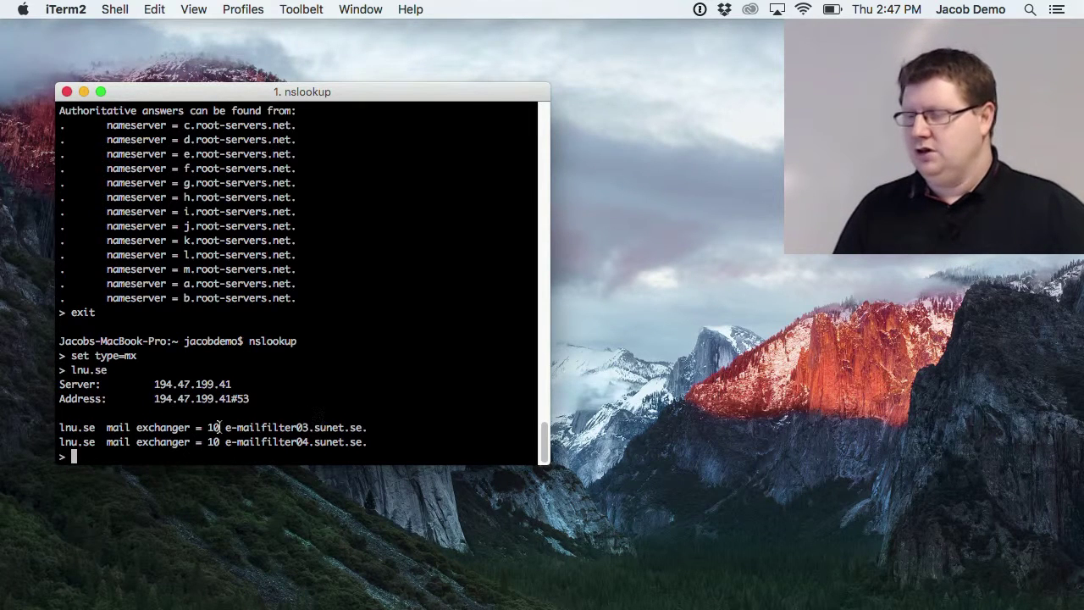
mouse_move(219, 428)
mouse_down()
mouse_move(364, 428)
mouse_move(367, 442)
mouse_move(223, 435)
mouse_up()
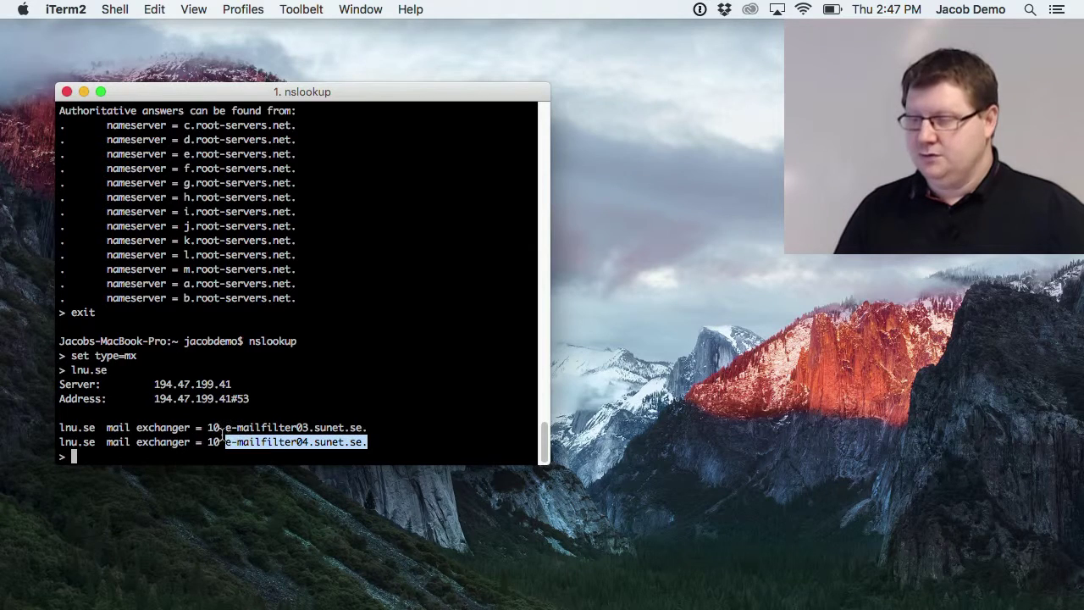
click(119, 451)
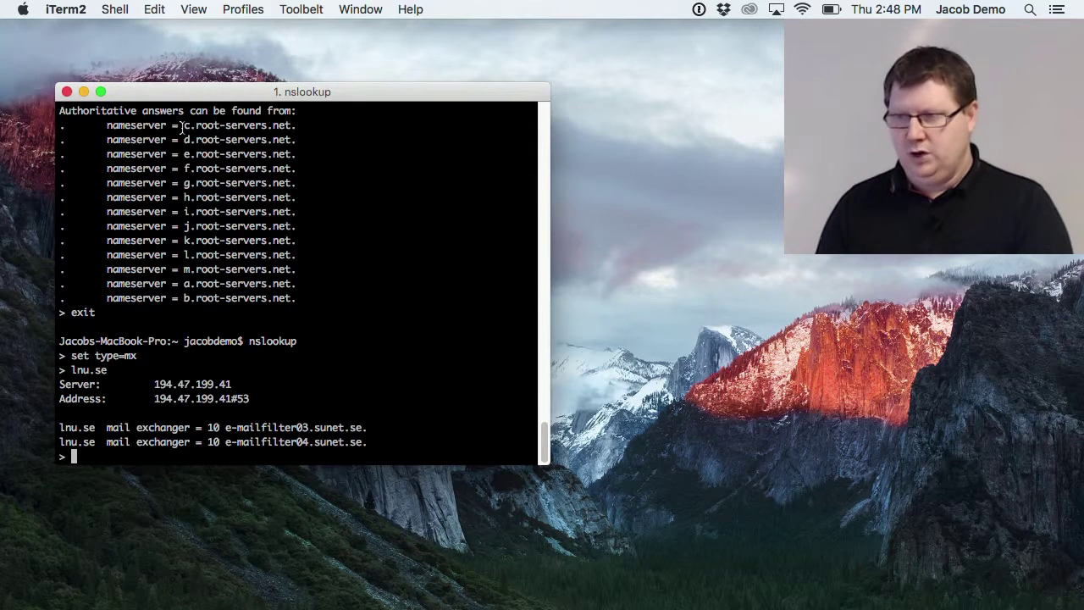
Copy c.root-servers.net from the earlier root server list and make it the nslookup server.
drag(184, 125, 293, 126)
key(super+c)
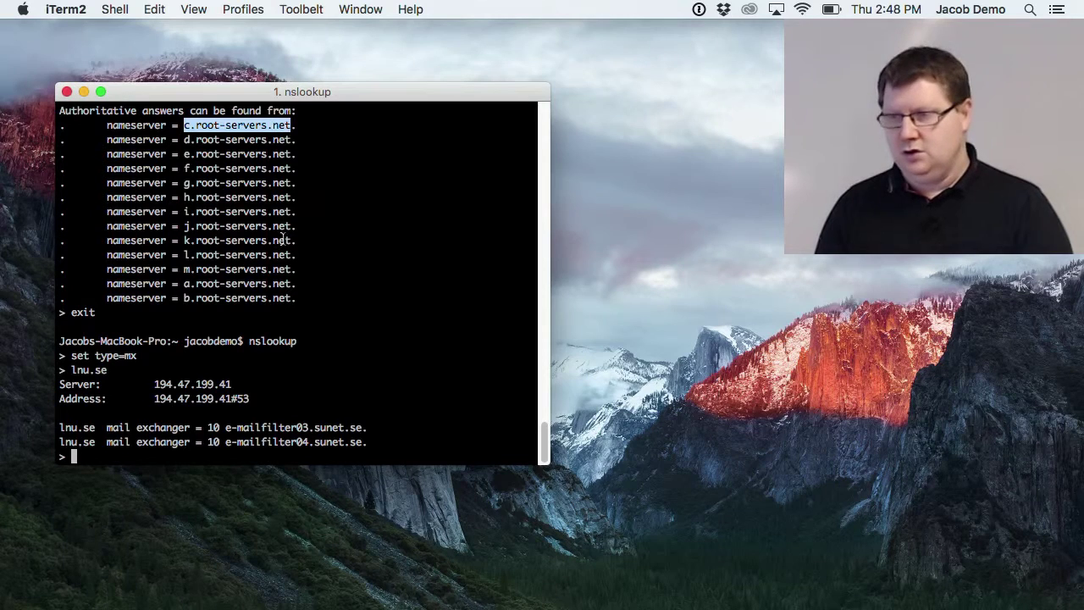
text(server)
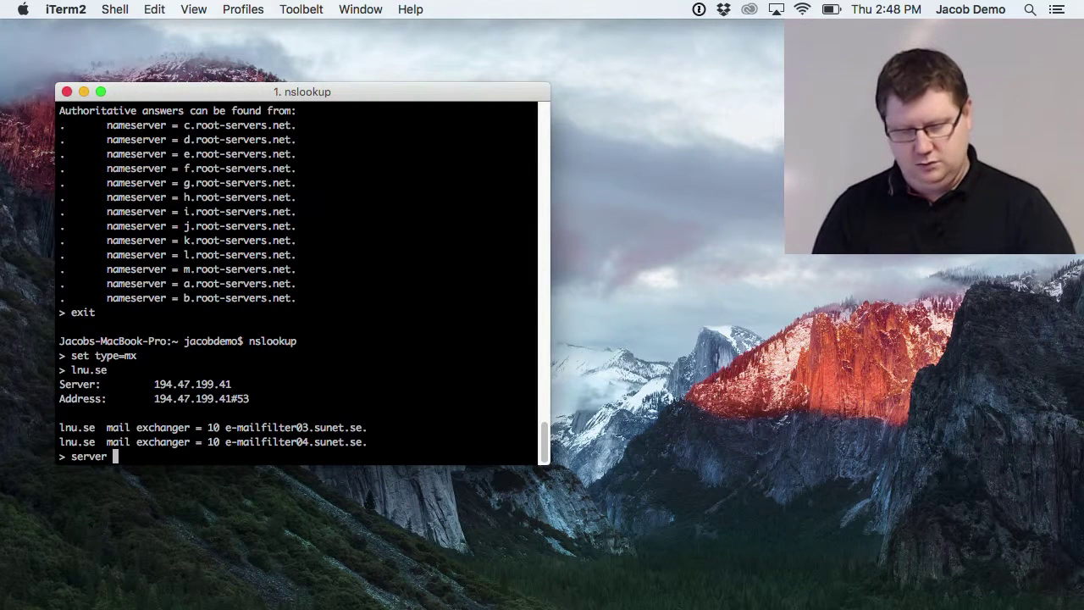
key(super+v)
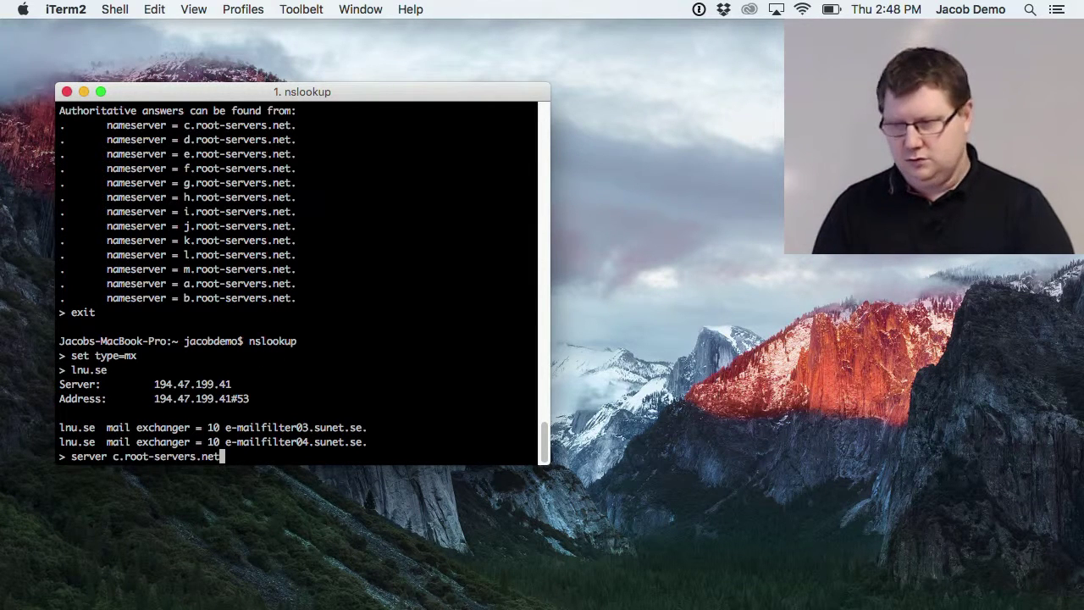
key(Return)
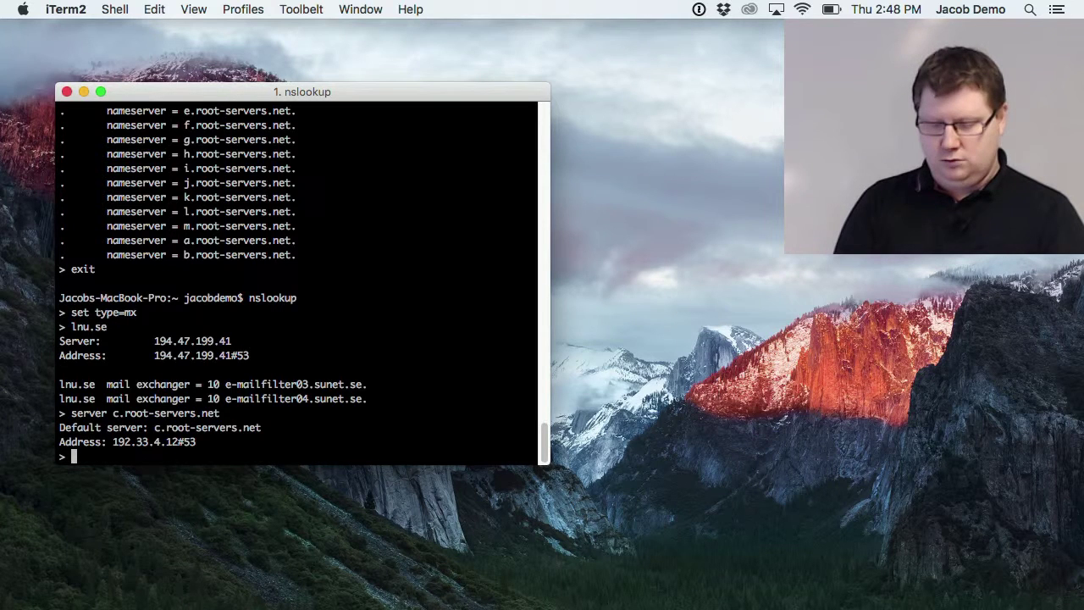
Turn off recursive queries in the nslookup session with set norecurse.
text(set )
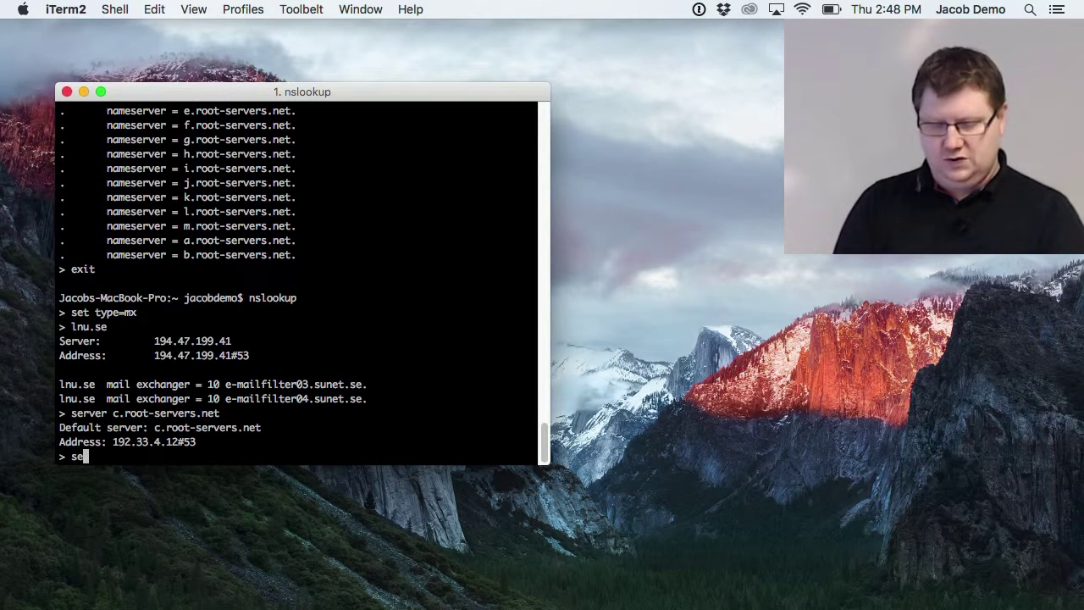
text(n)
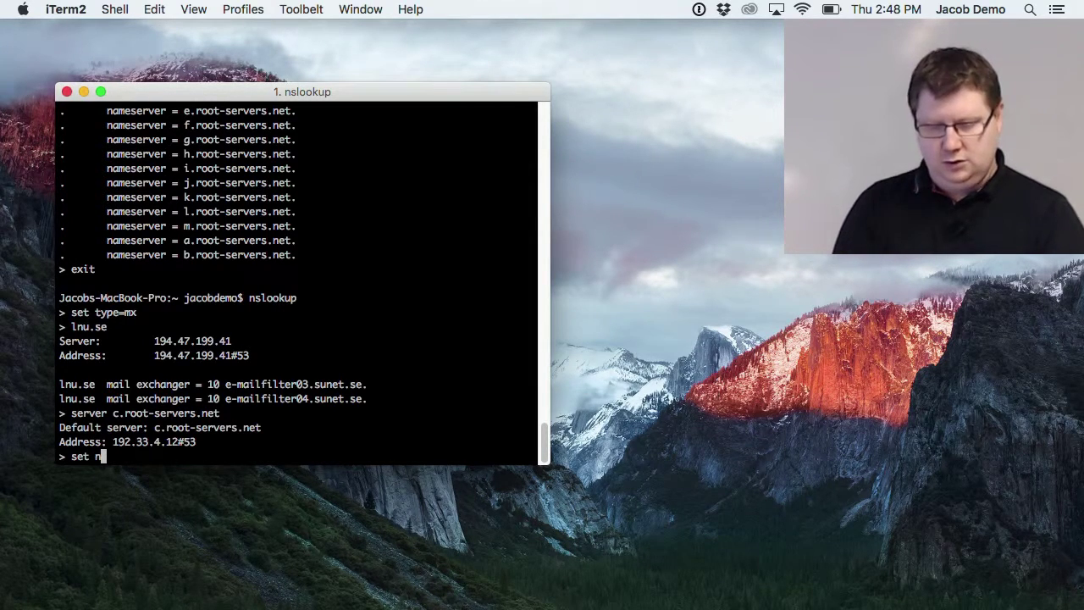
text(orecuse)
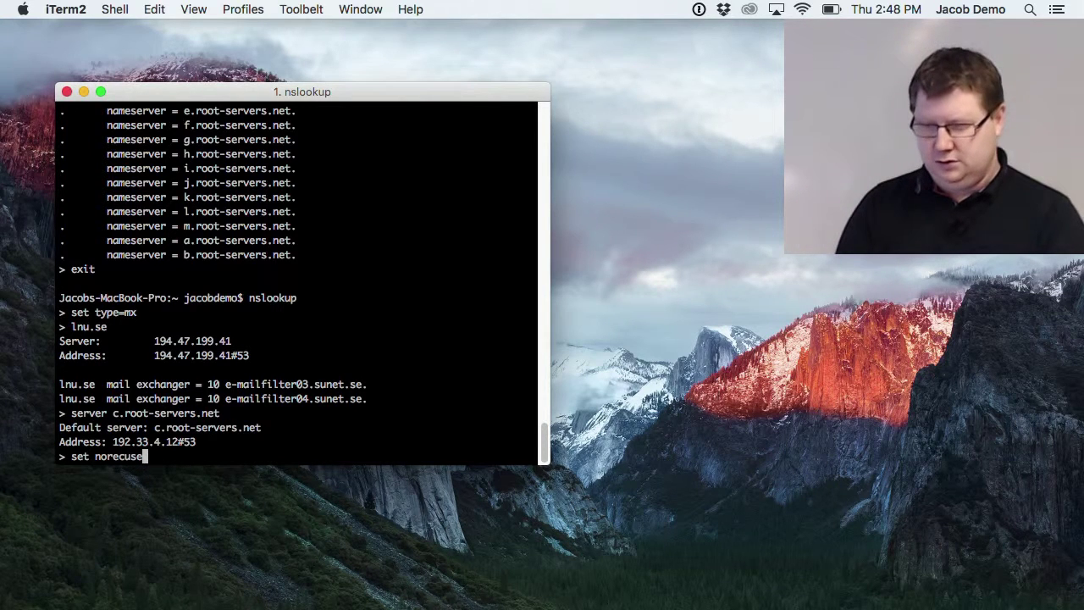
key(Return)
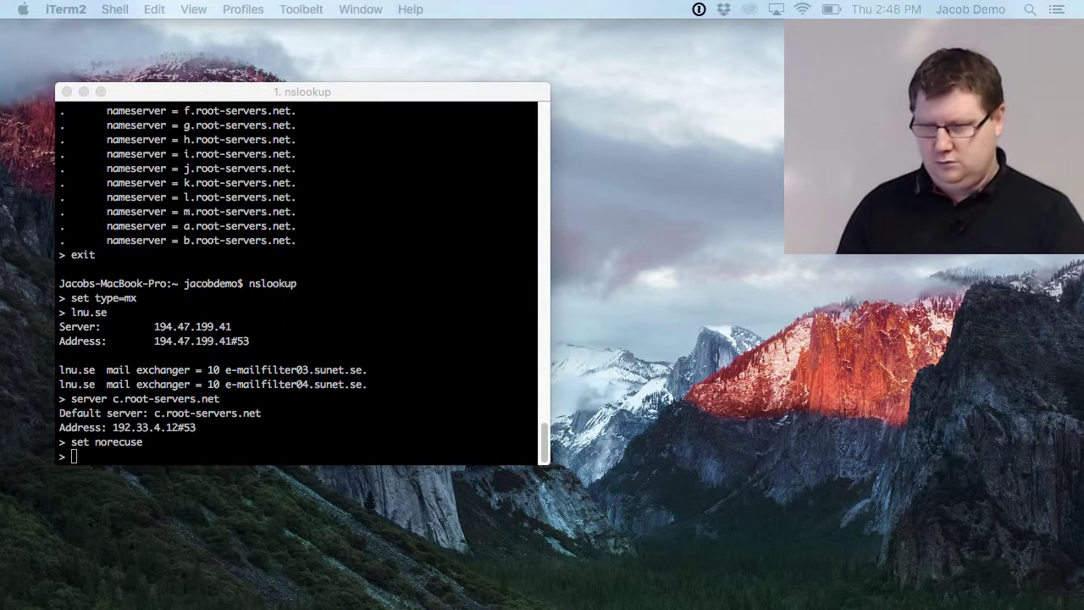
text(set no)
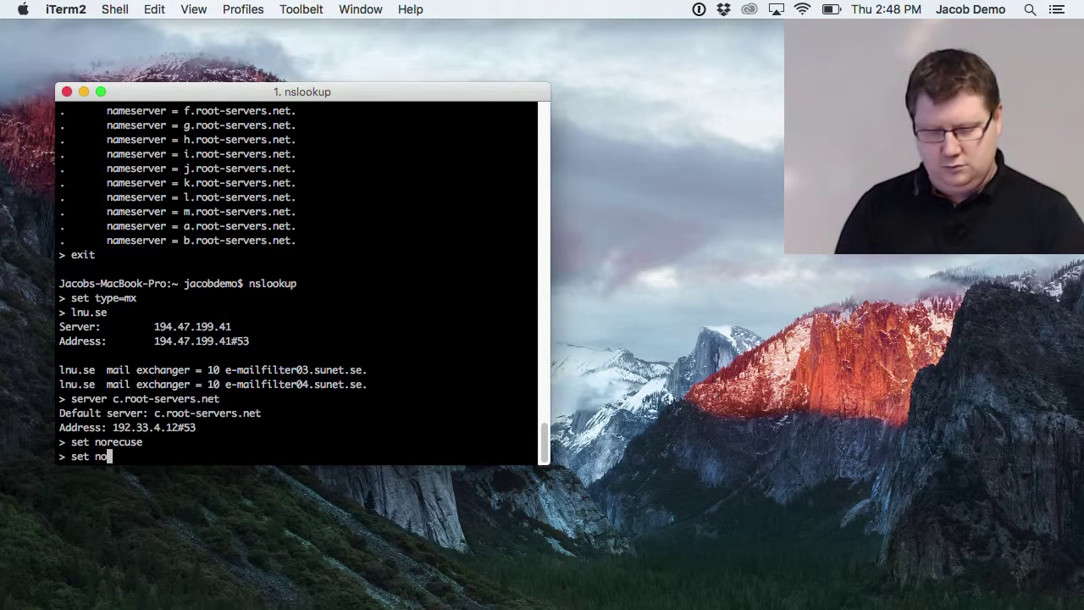
text(recurse)
key(Return)
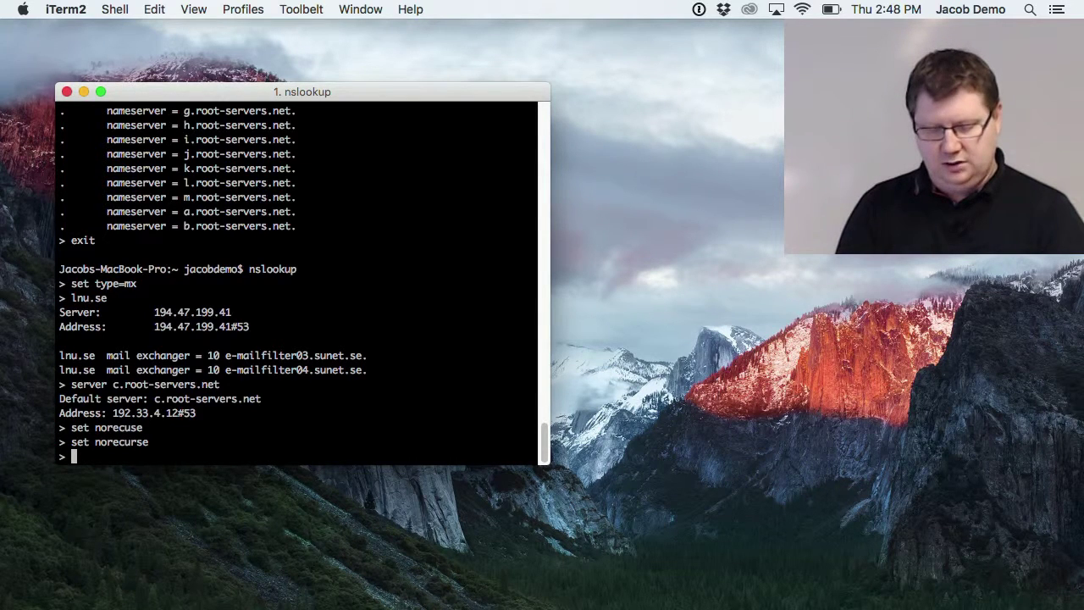
Set the nslookup query type to name server records with set type=ns.
text(set )
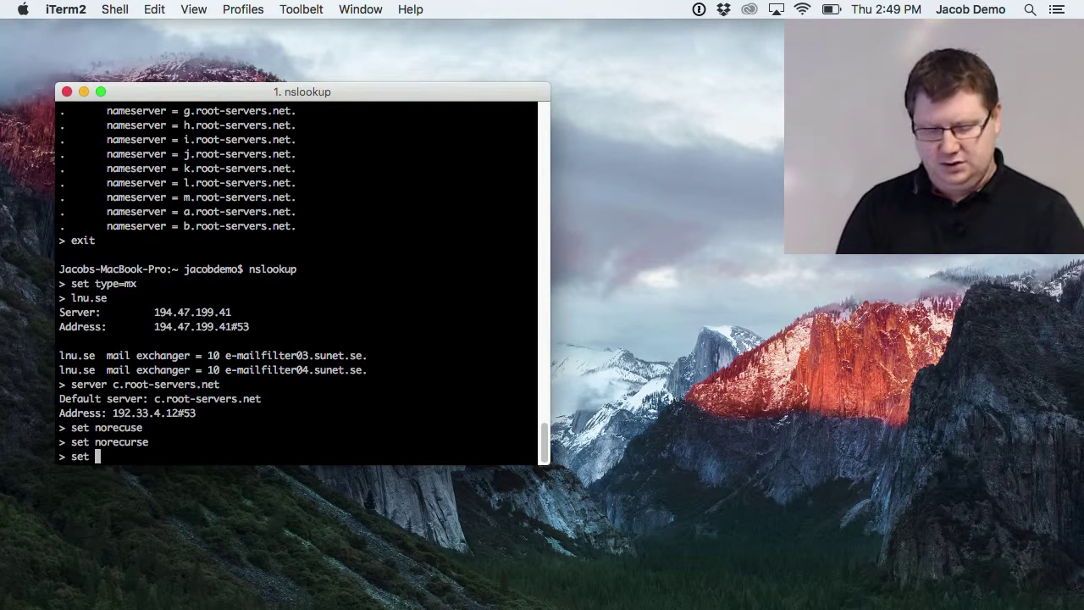
text(type)
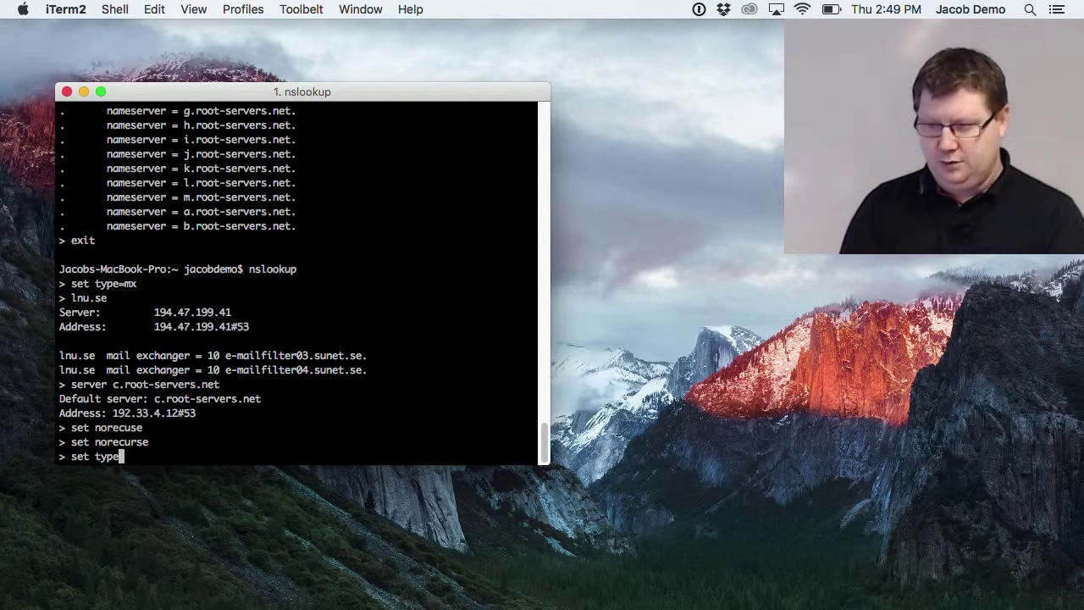
text(=ns)
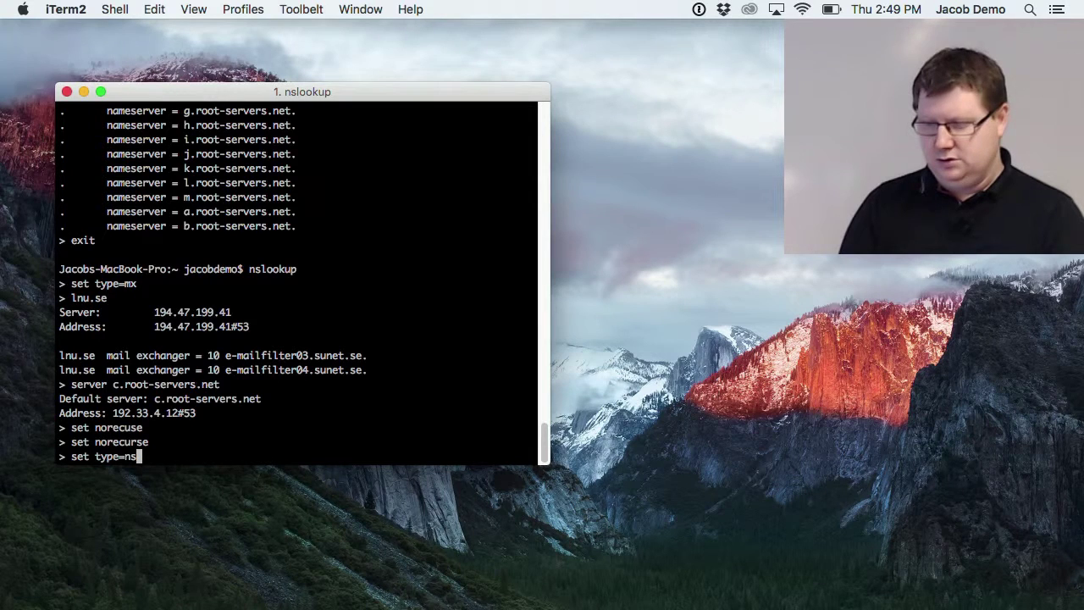
key(Return)
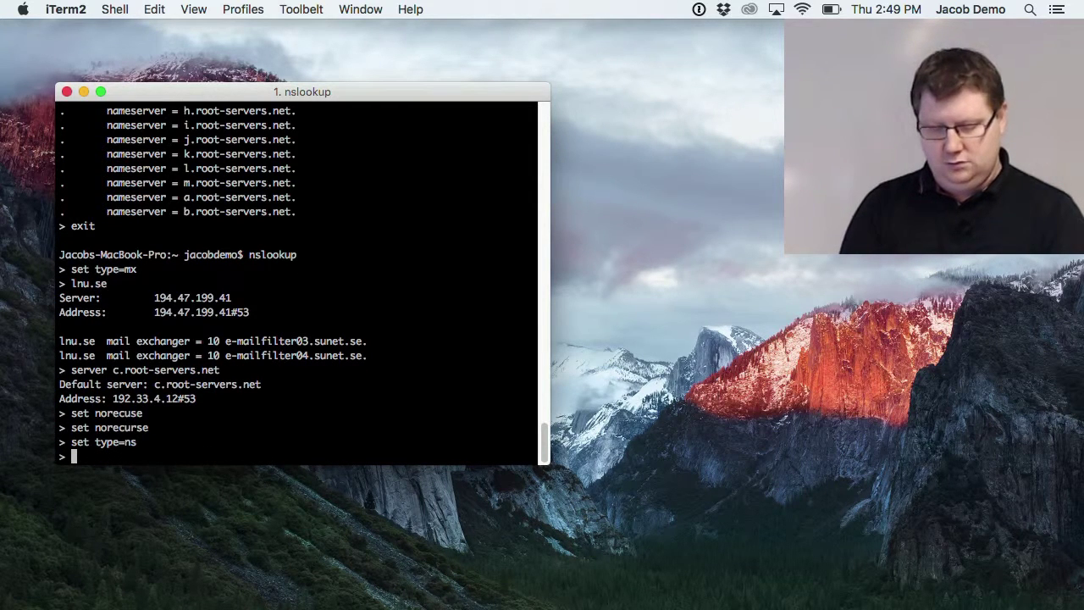
Query the name server records of jacob.devopslab.xyz on the root server.
text(jacob.)
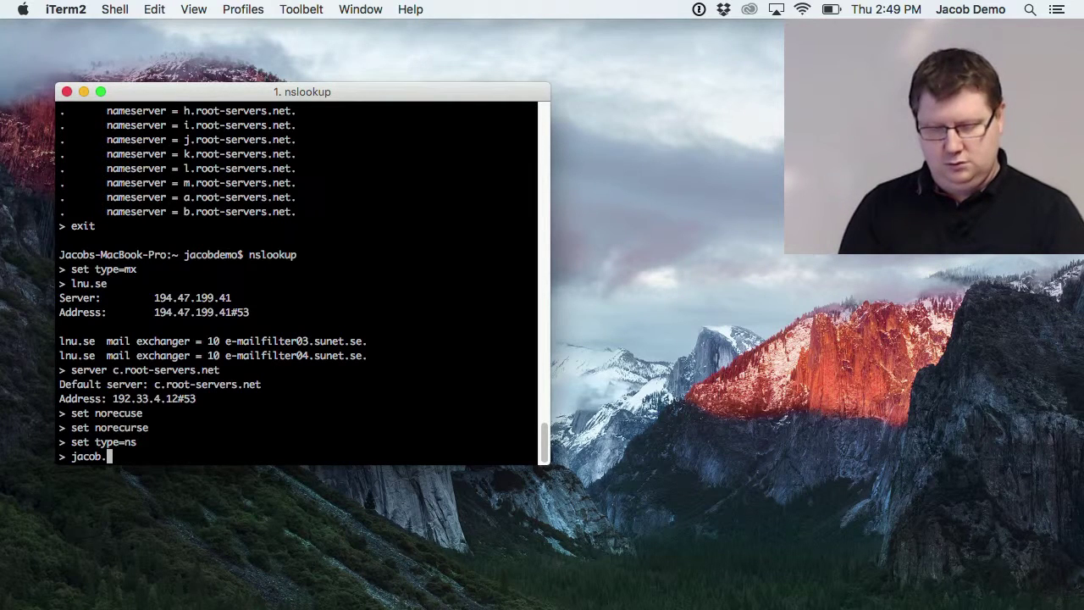
text(x)
key(BackSpace)
key(BackSpace)
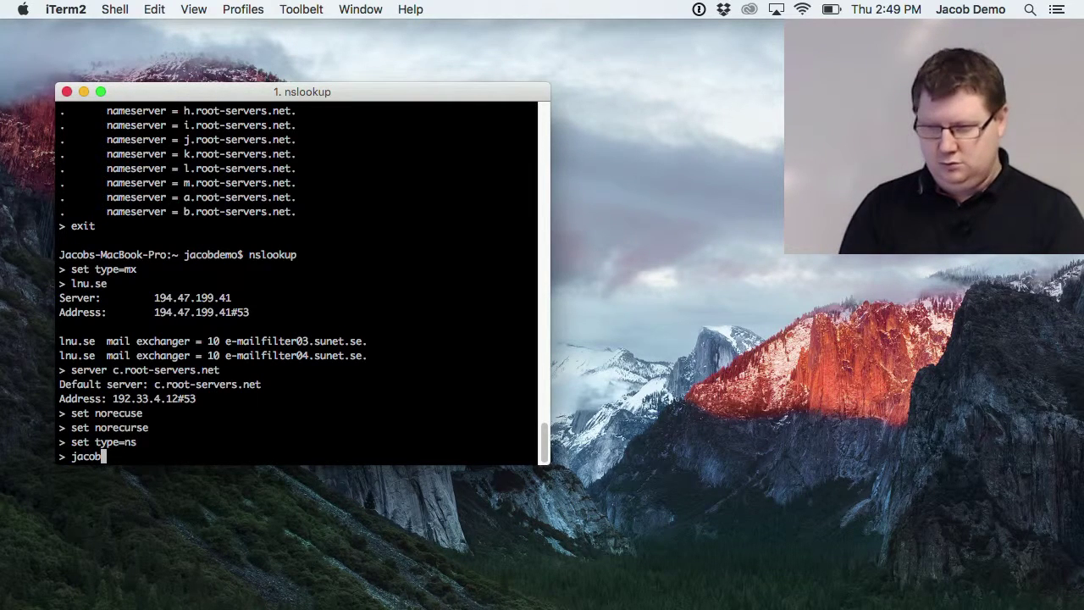
text(.devops)
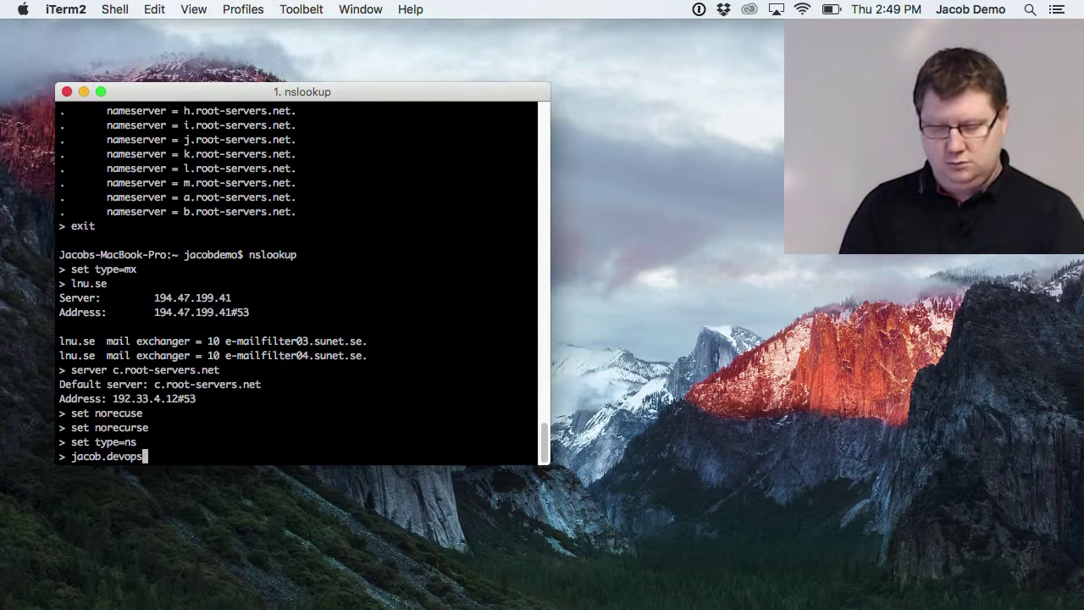
text(lab.)
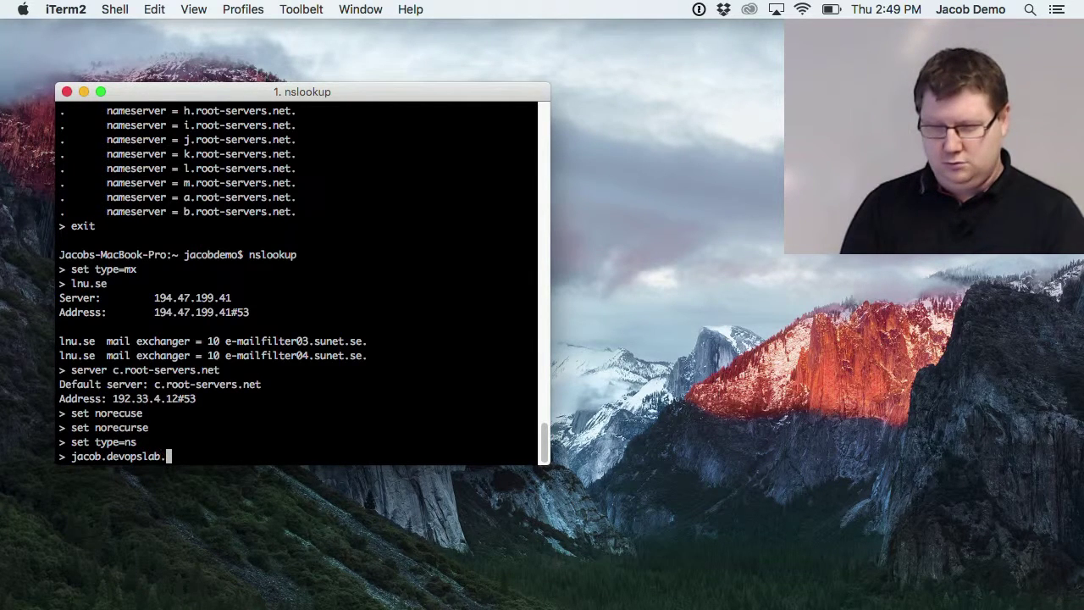
text(xyz)
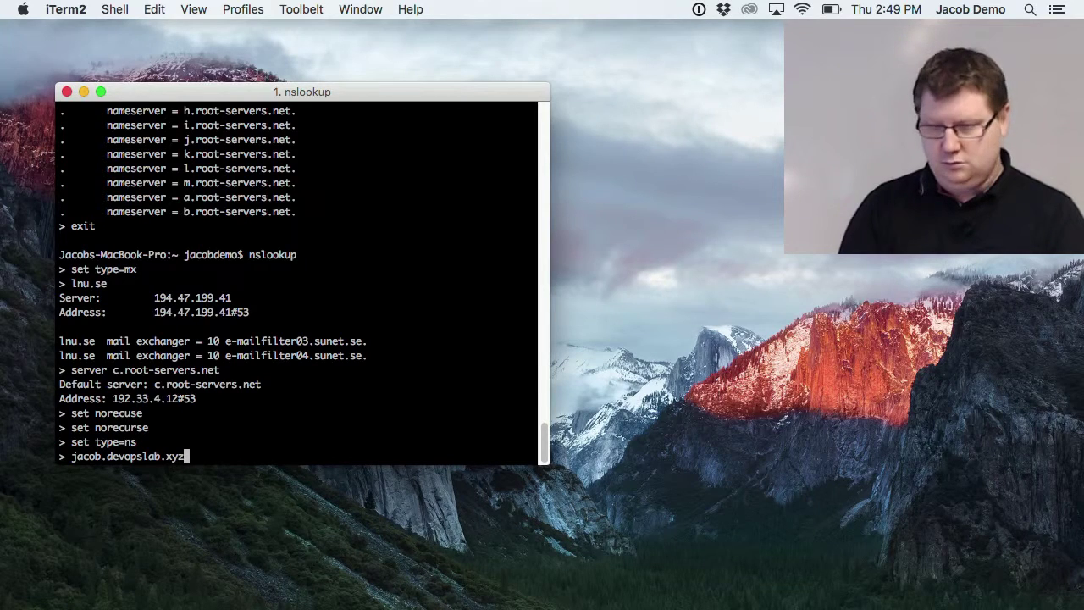
key(Return)
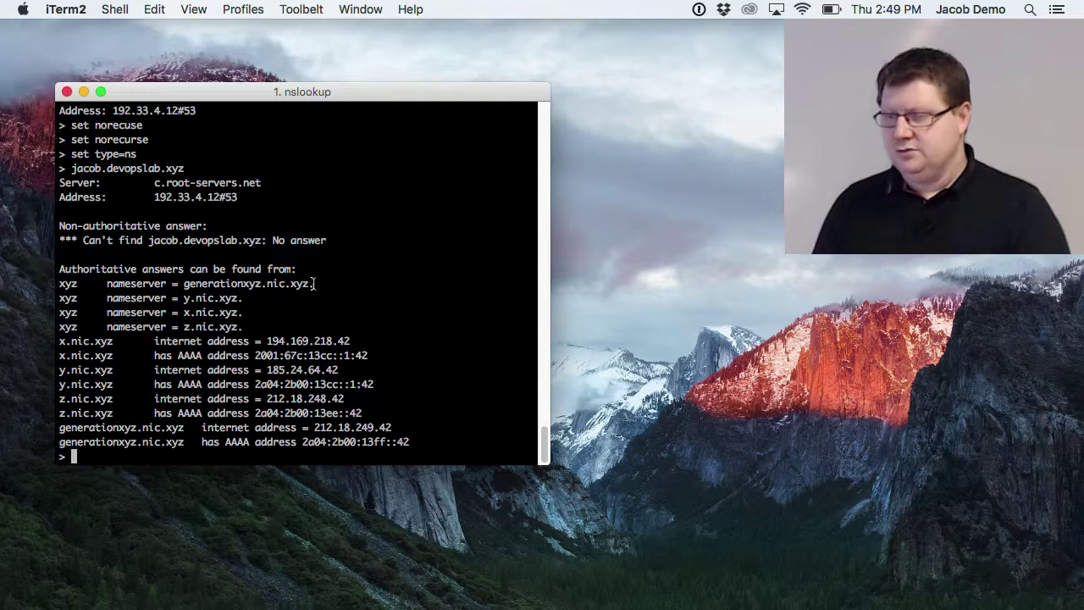
Copy generationxyz.nic.xyz. from the xyz name server list and make it the nslookup server.
drag(316, 286, 186, 286)
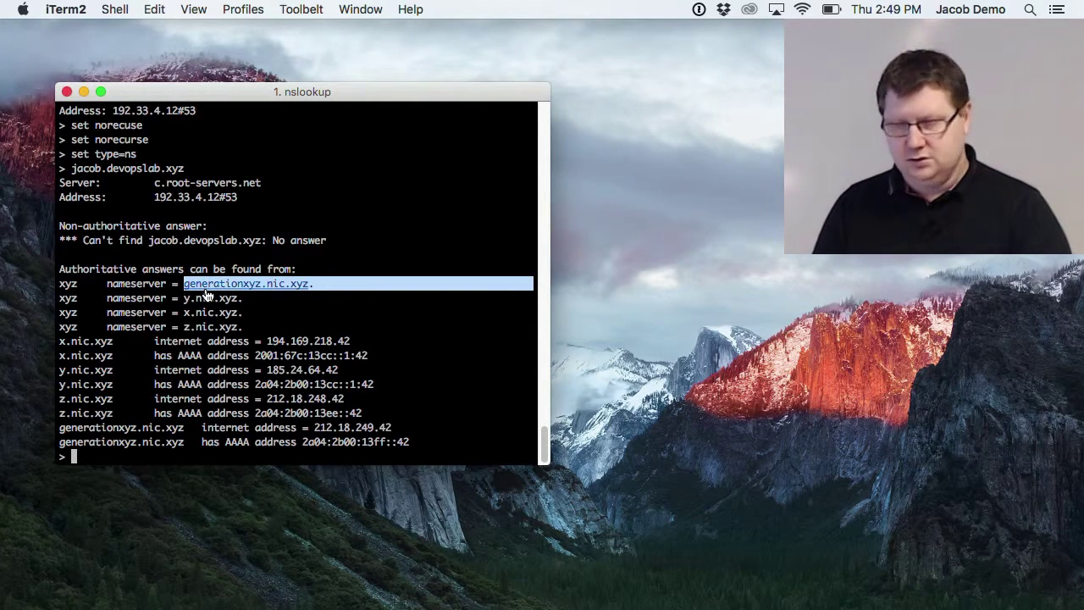
text(server)
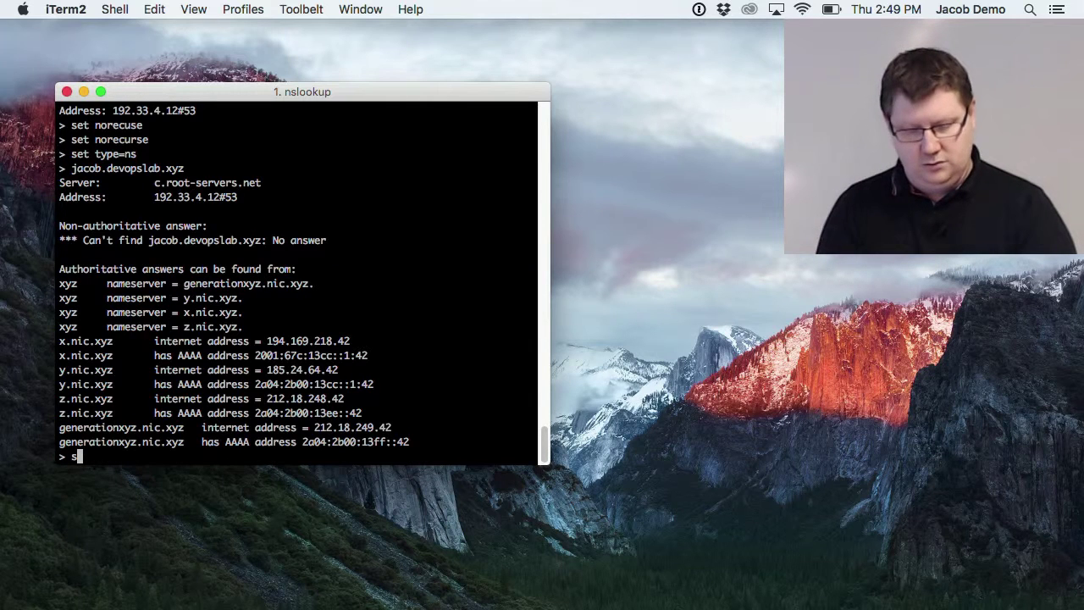
key(super+v)
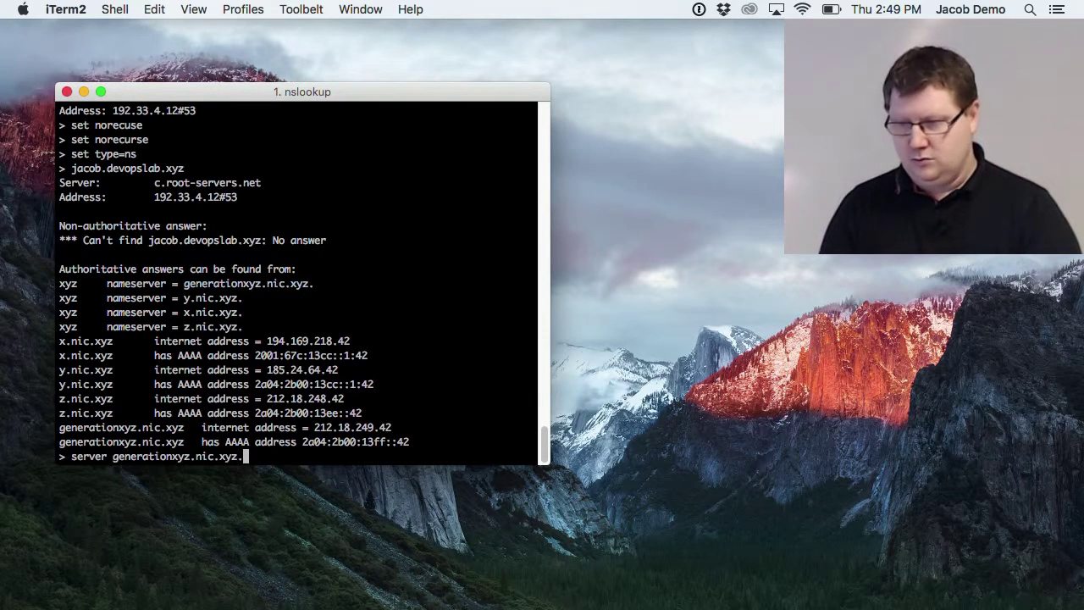
key(Return)
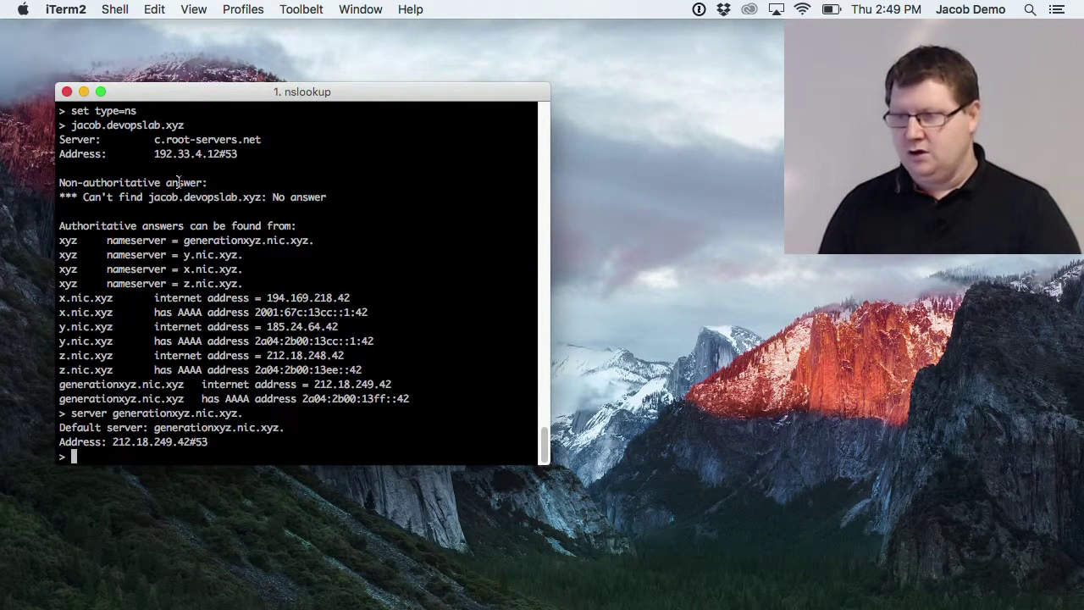
Query the name server records of jacob.devopslab.xyz on the xyz registry's name server.
drag(191, 125, 72, 125)
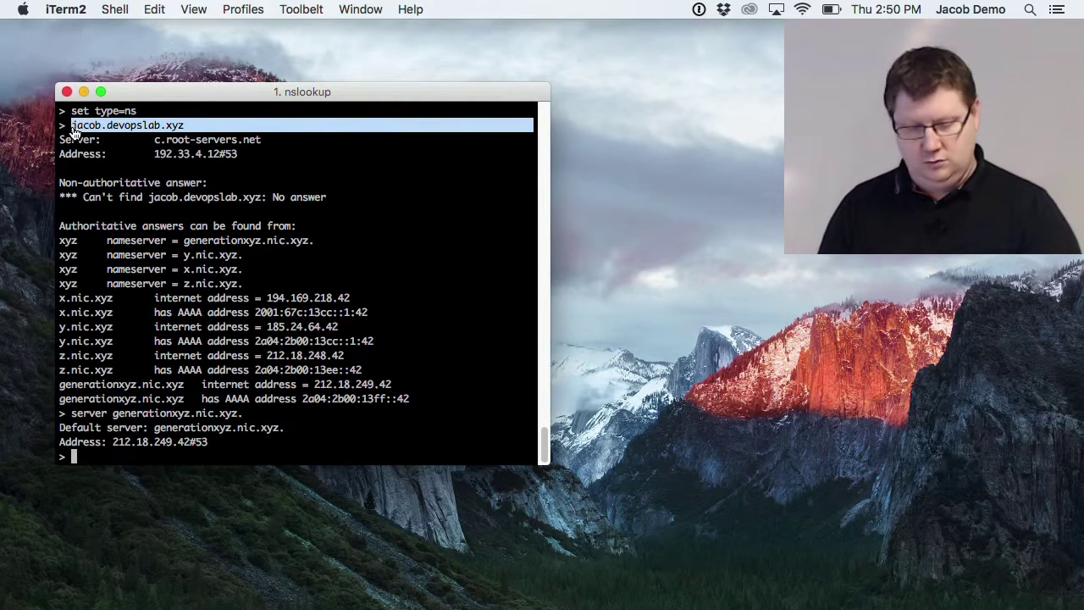
text(jacob.devopslab.xyz)
key(Return)
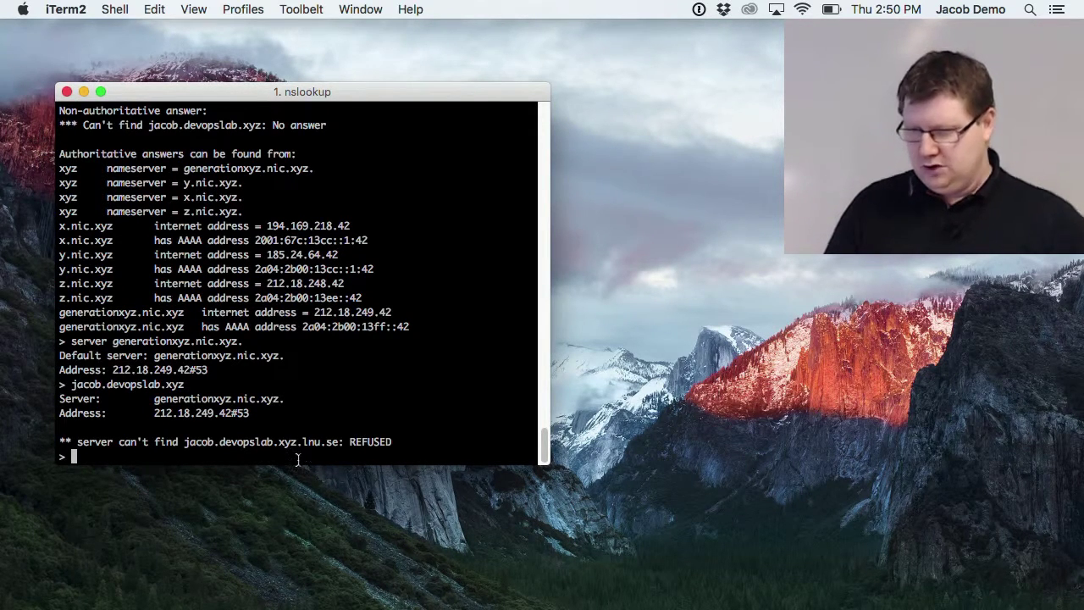
Repeat the query with a trailing dot, as the fully qualified name jacob.devopslab.xyz., and compare both answers.
key(Up)
key(BackSpace)
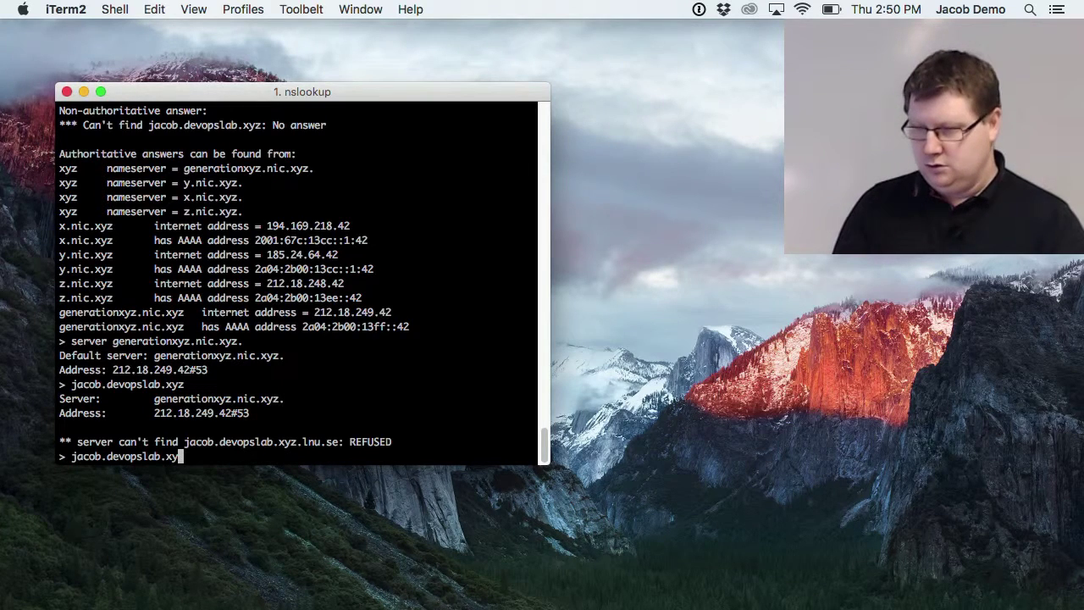
text(z.)
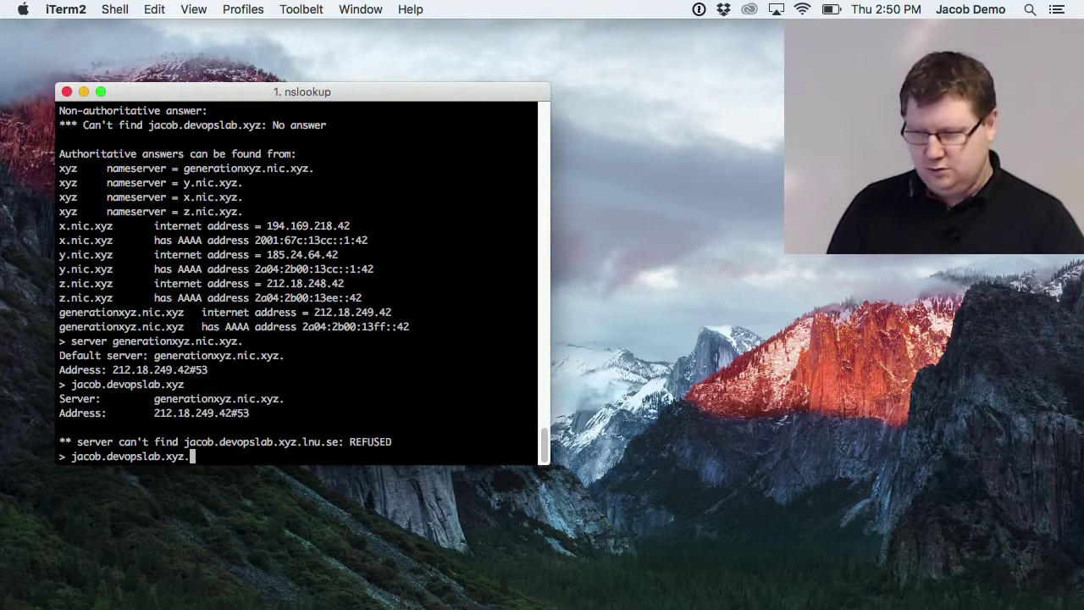
key(Return)
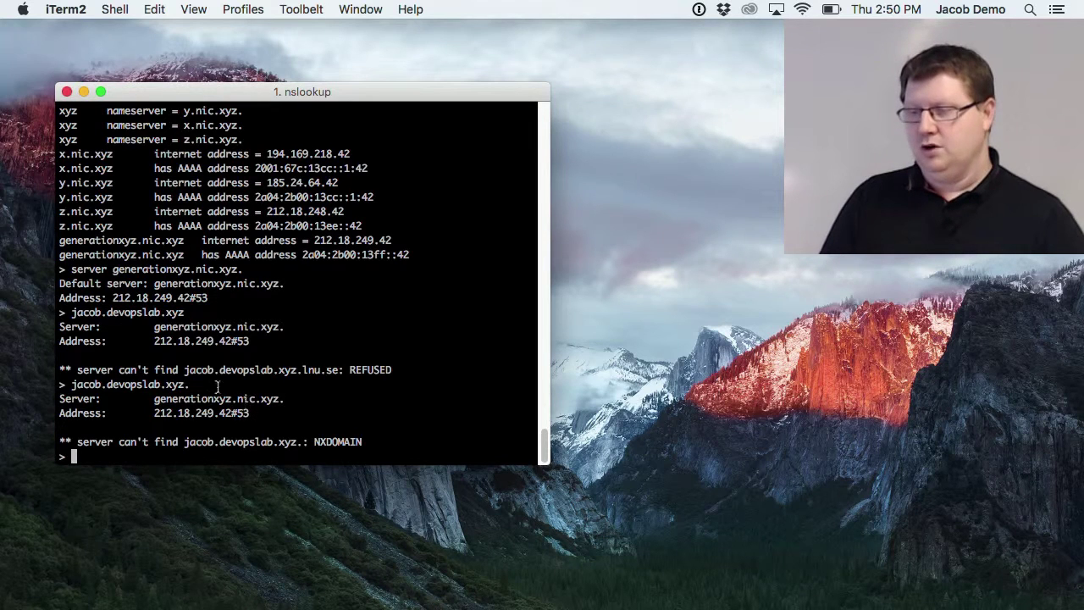
drag(220, 371, 278, 370)
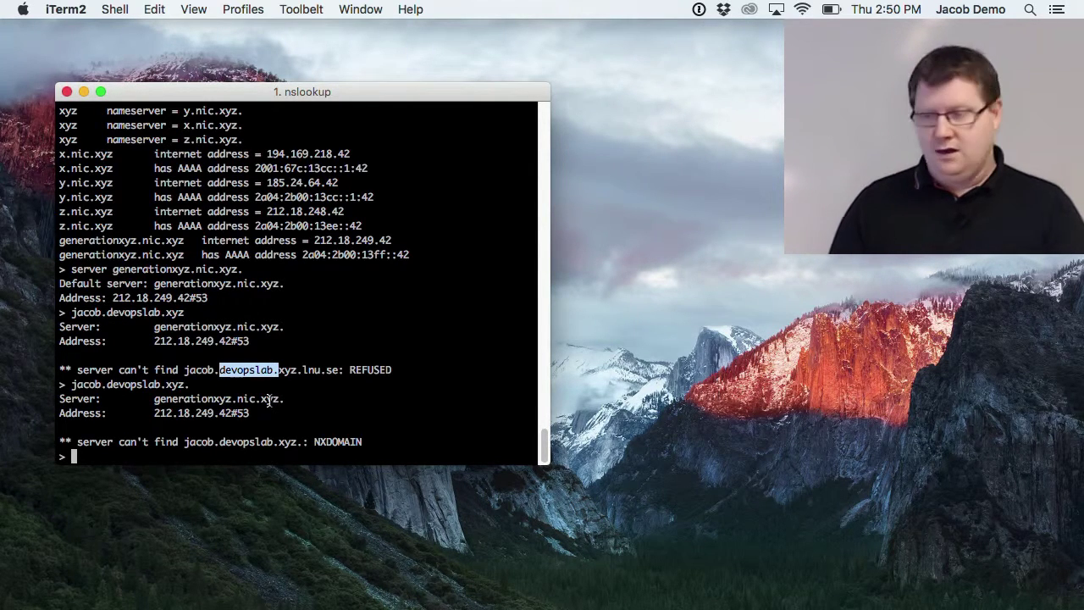
click(192, 449)
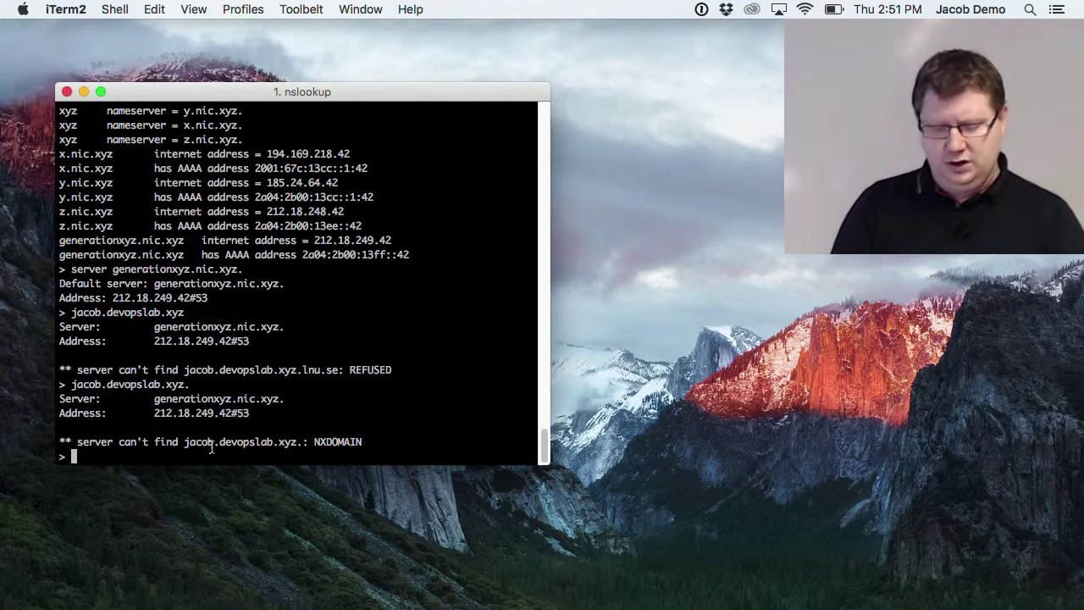
text(set )
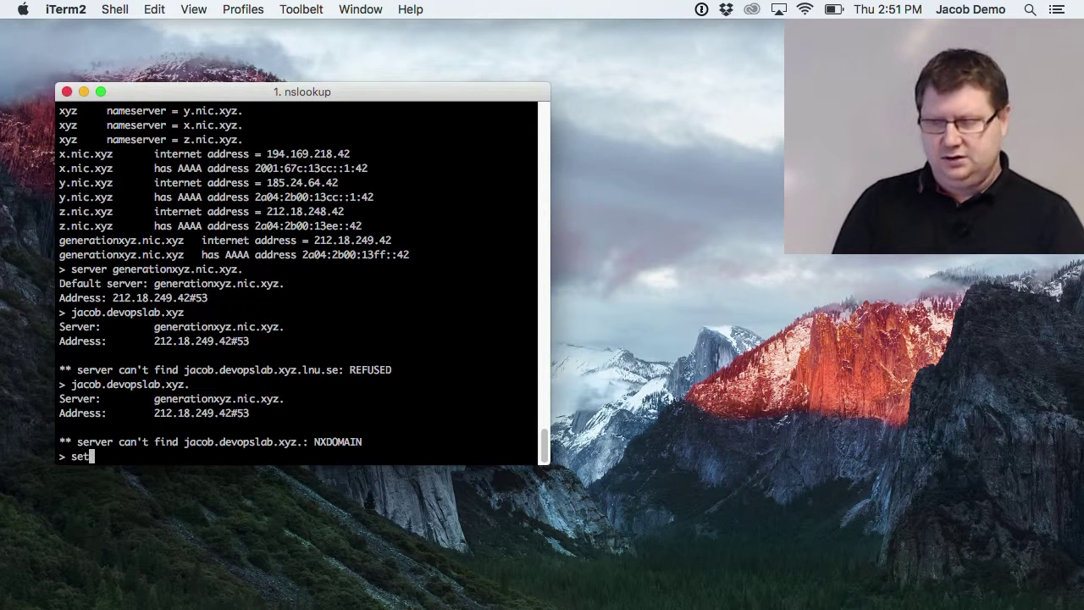
text(debu)
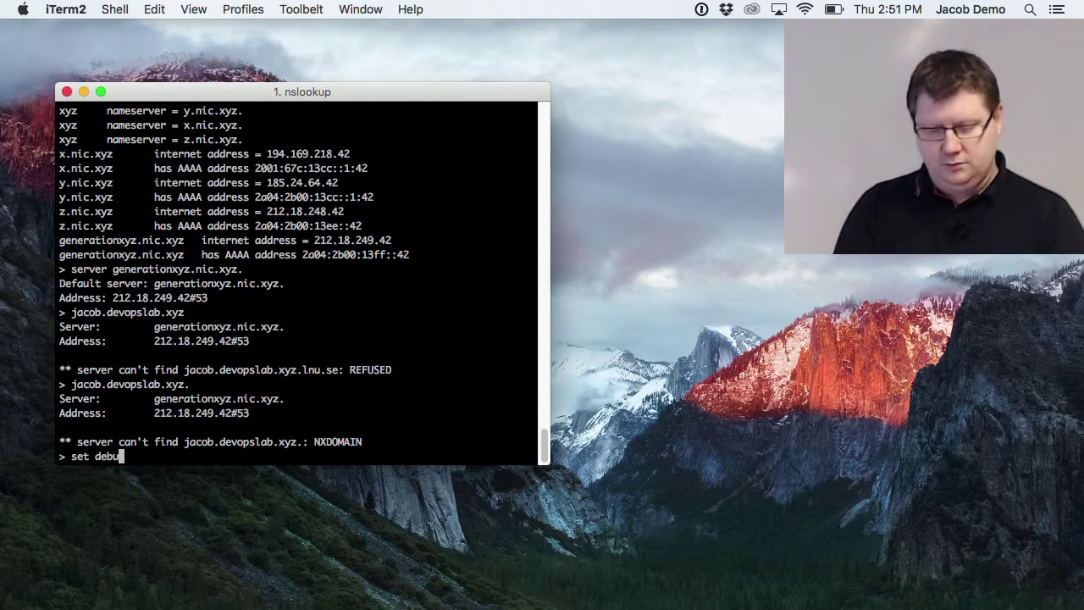
key(BackSpace)
key(BackSpace)
key(BackSpace)
key(BackSpace)
key(BackSpace)
key(BackSpace)
key(BackSpace)
key(BackSpace)
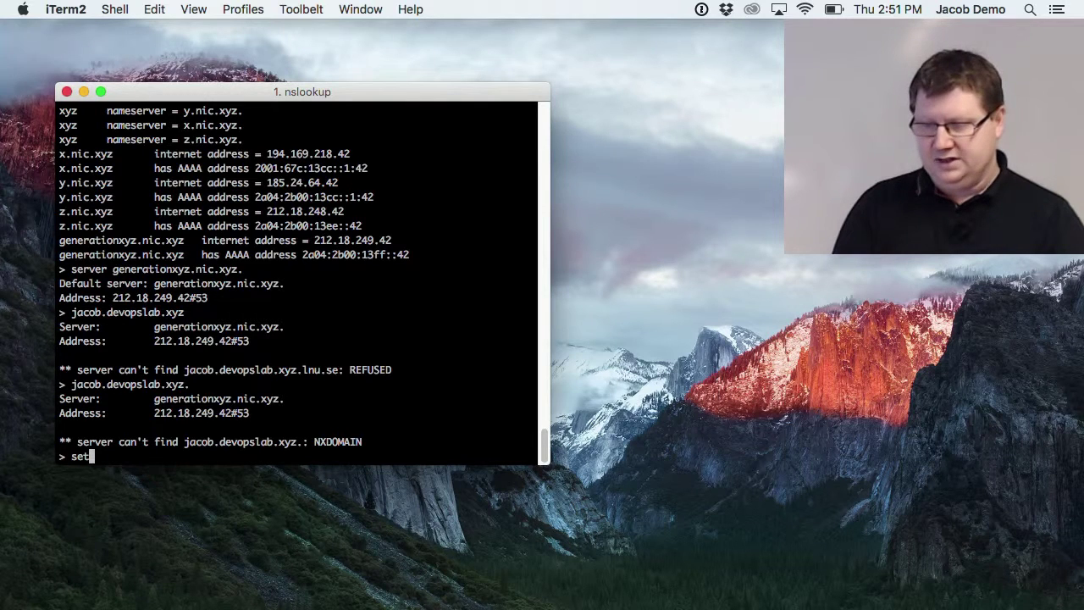
Exit nslookup, start a fresh nslookup session and turn on detailed output with set debug.
text(exit)
key(Return)
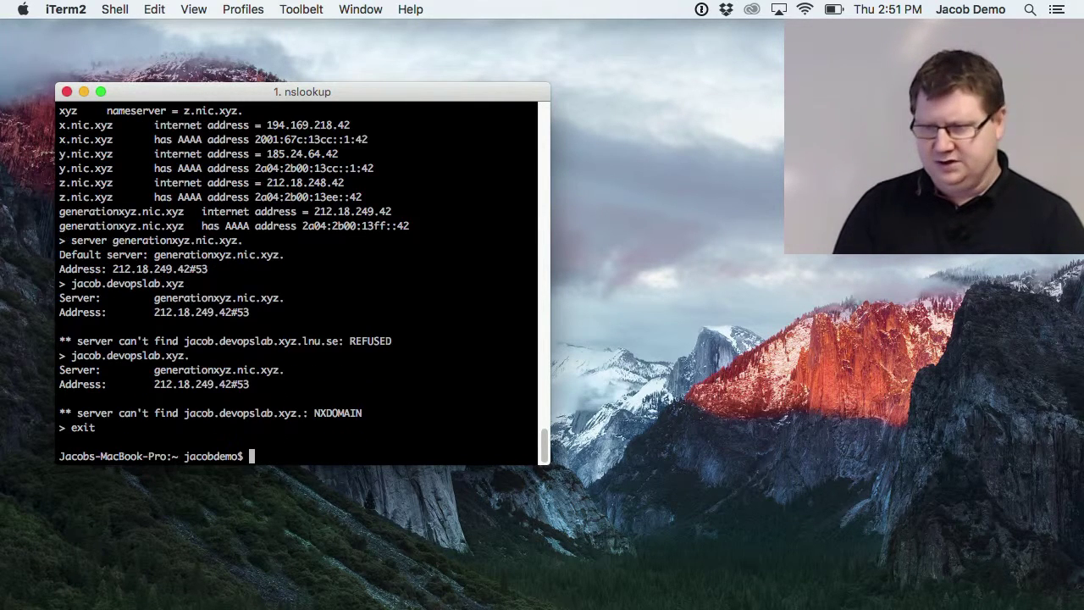
key(Up)
key(Return)
text(set debug)
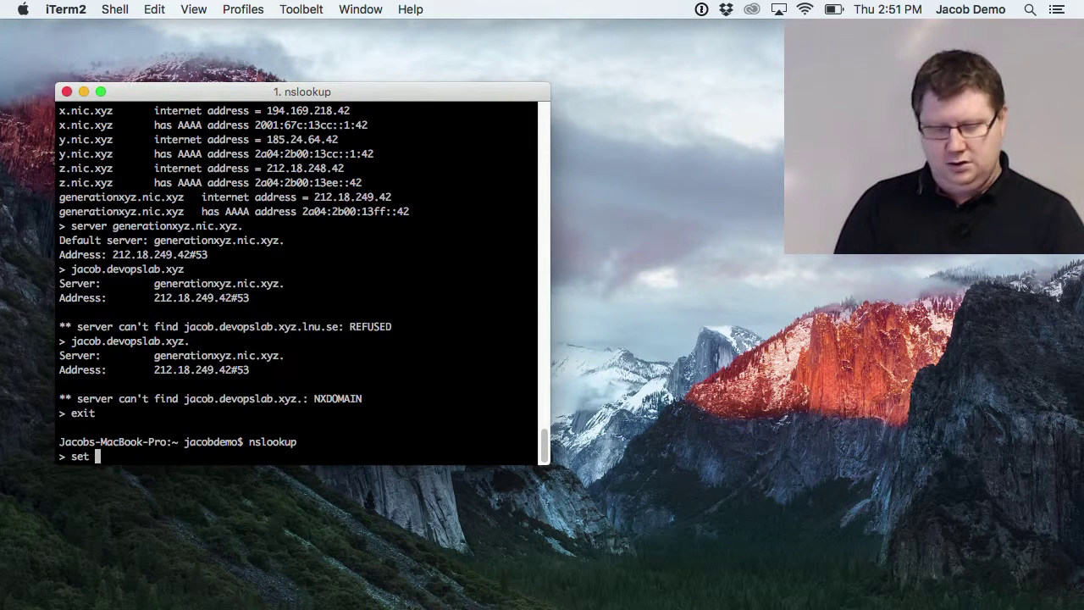
key(Return)
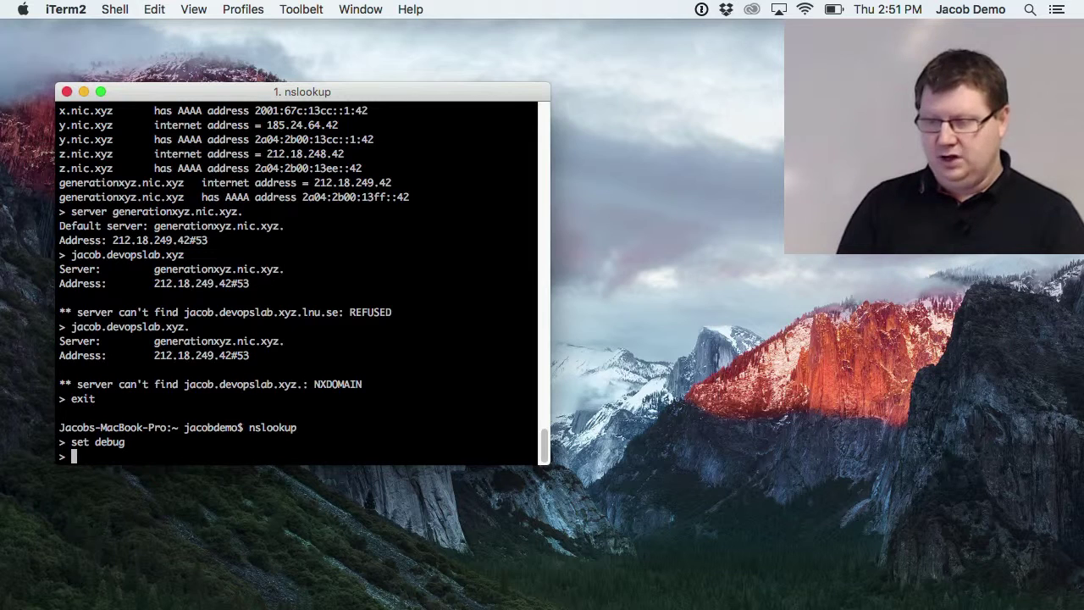
text(www)
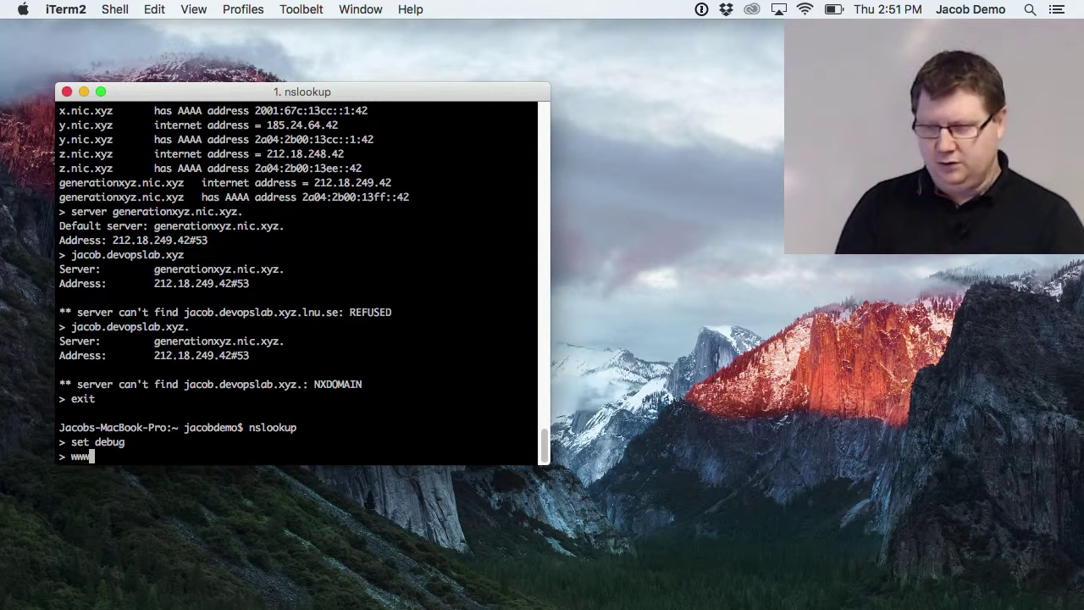
text(.goo)
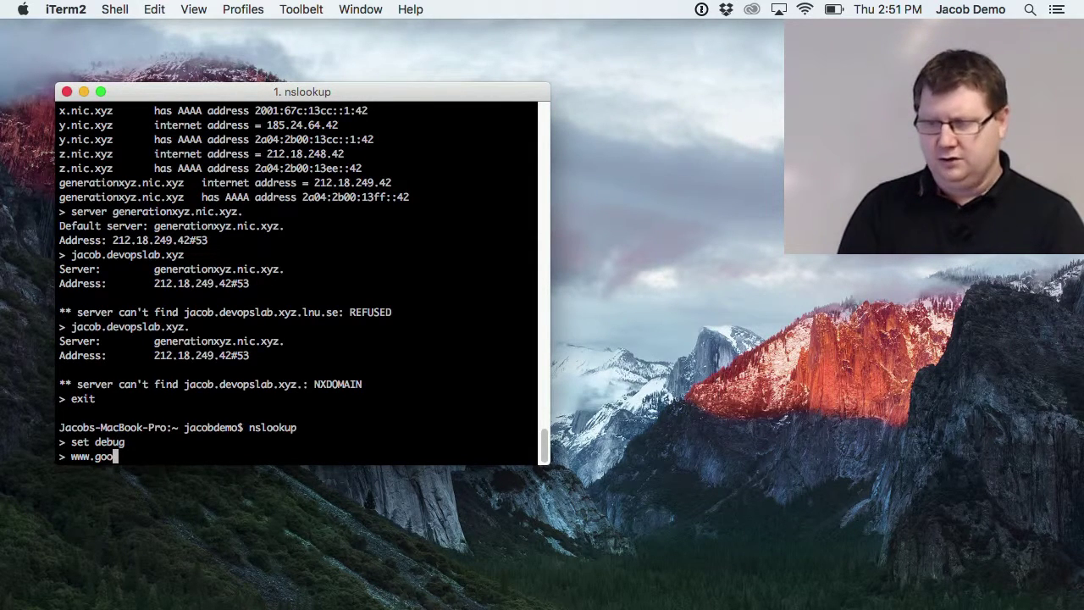
text(gle.com)
key(Return)
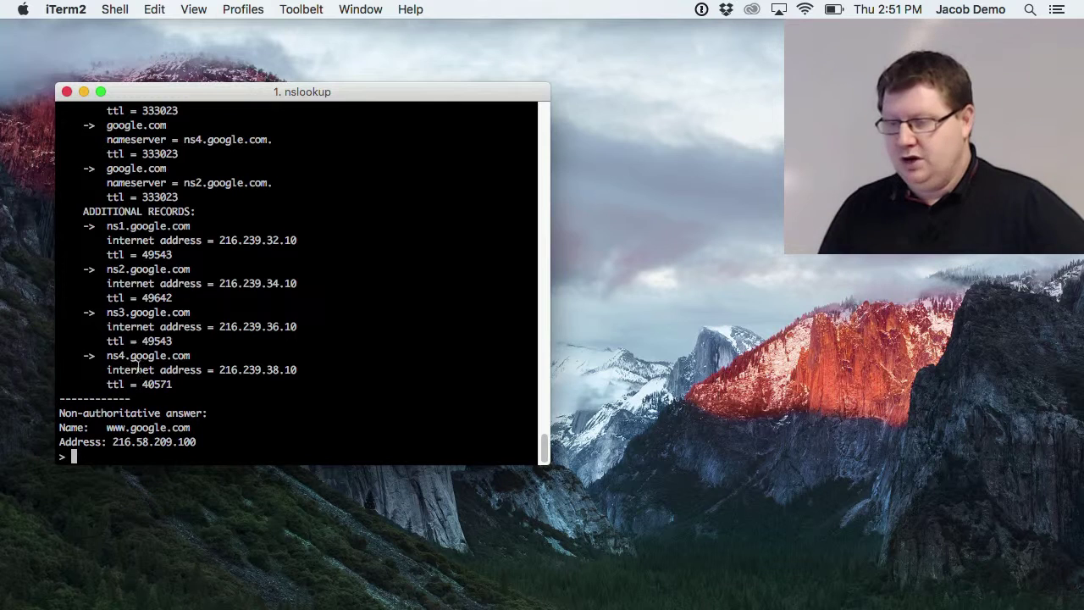
drag(173, 385, 142, 386)
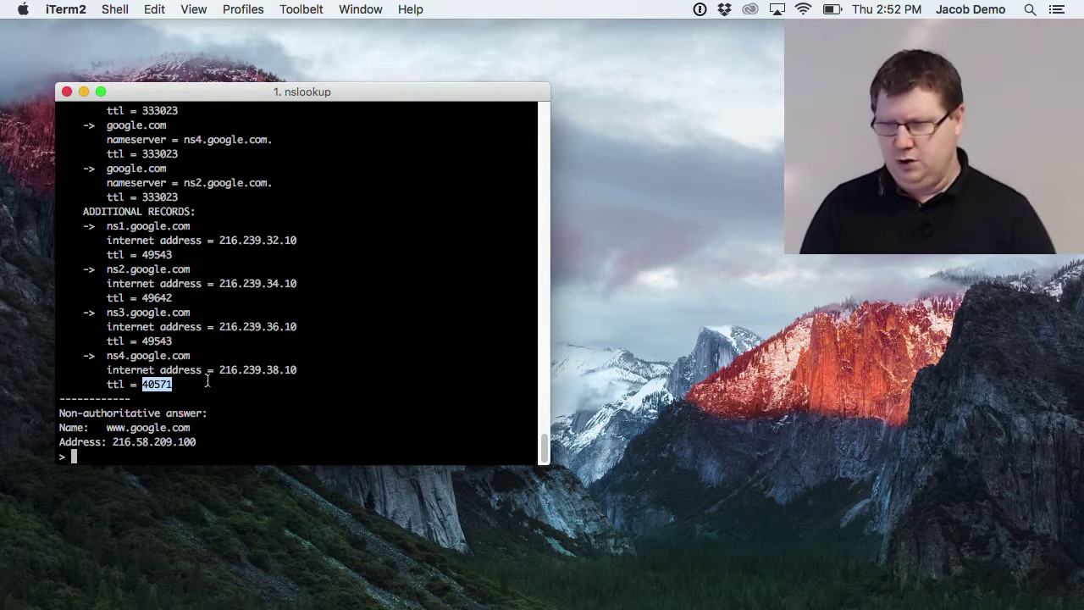
click(172, 424)
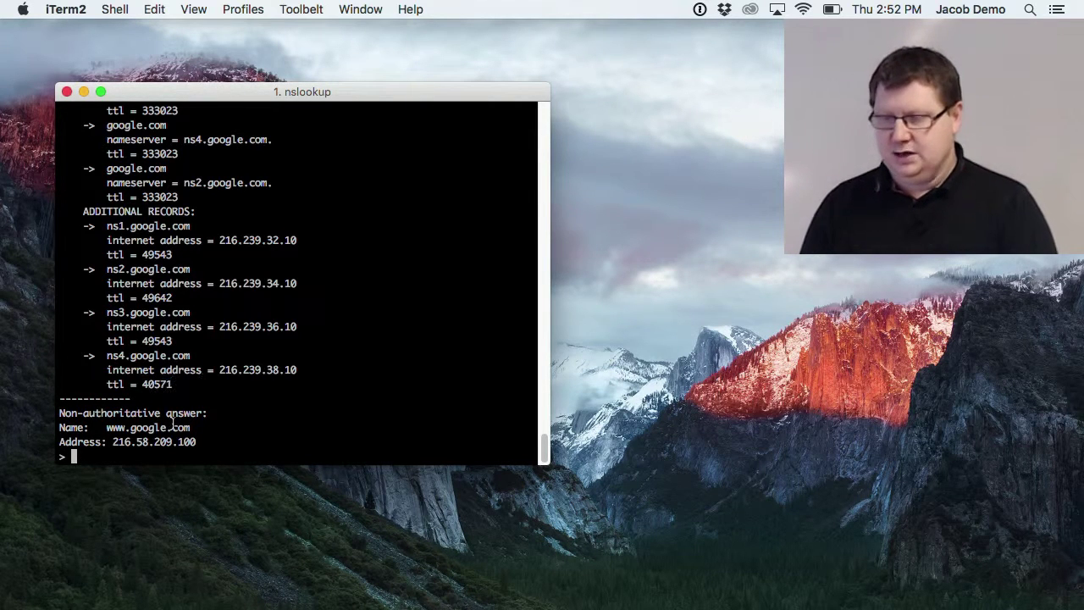
text(ww)
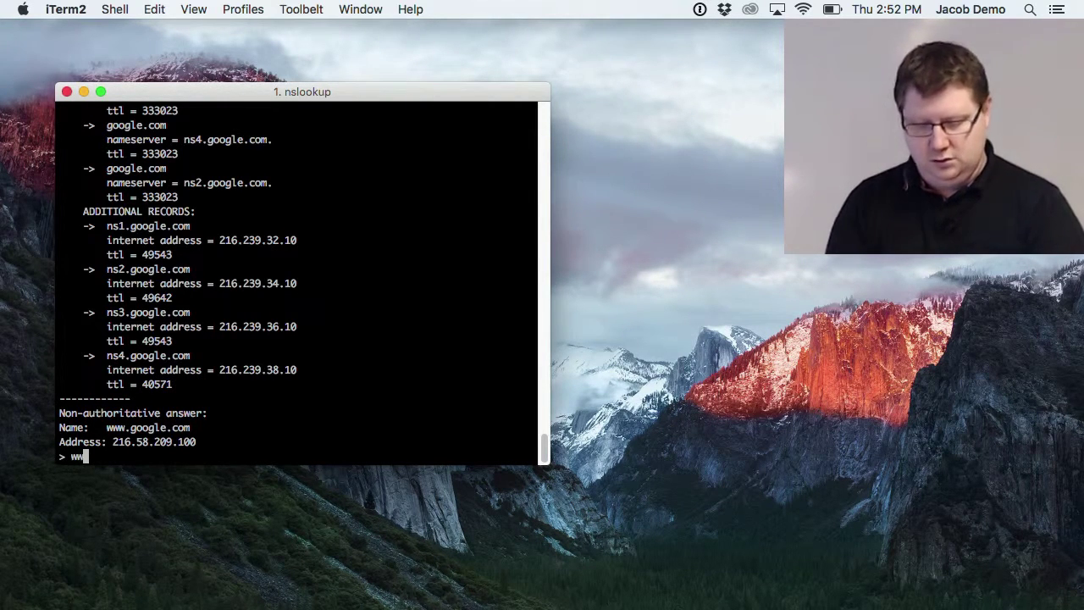
text(w.goole.c)
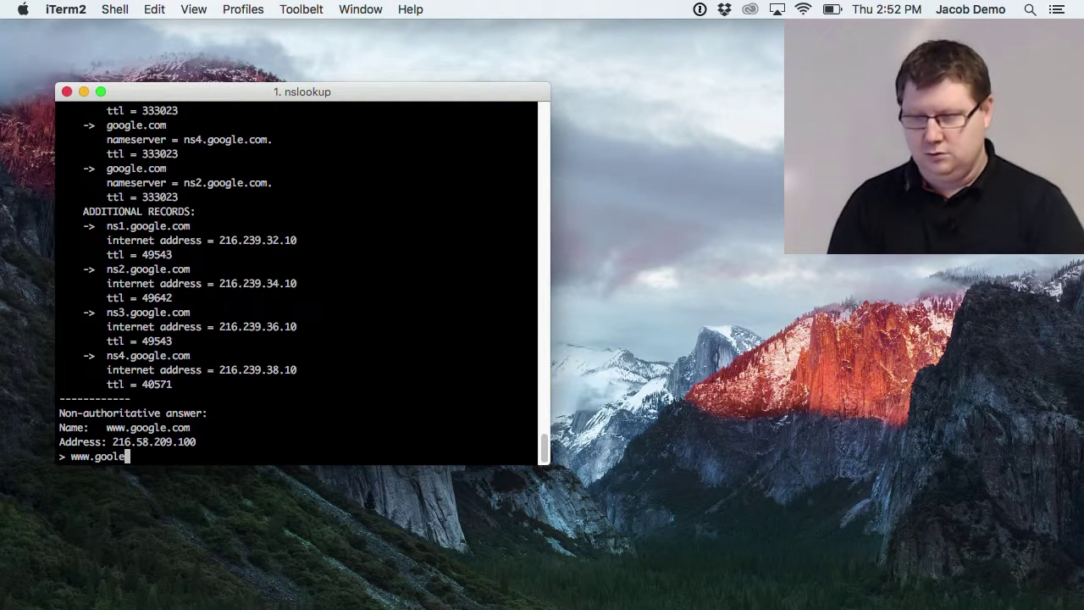
key(BackSpace)
key(BackSpace)
key(BackSpace)
key(BackSpace)
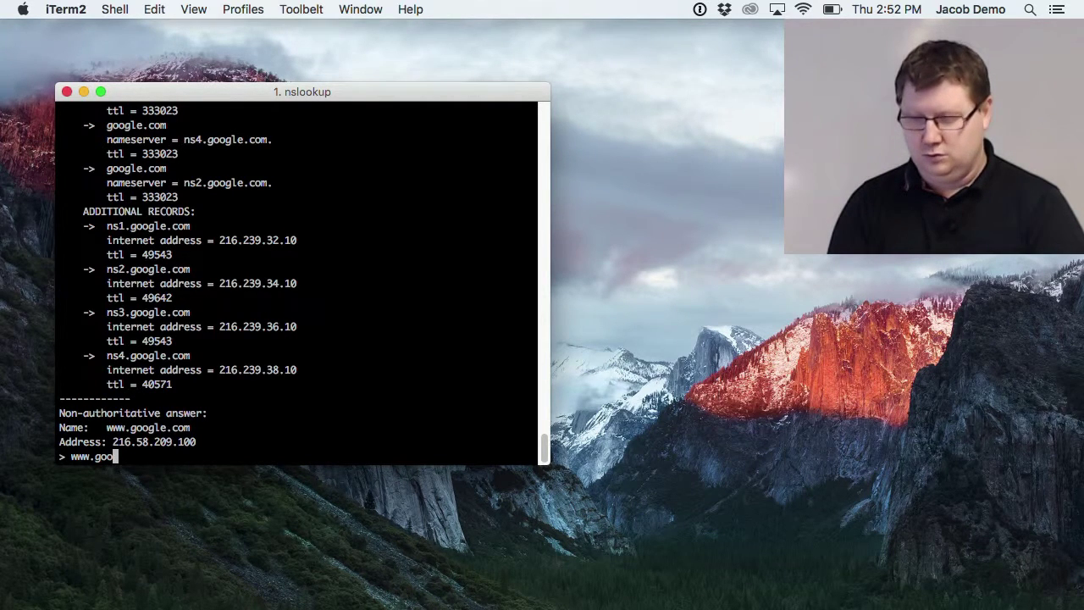
text(gle.com)
key(Return)
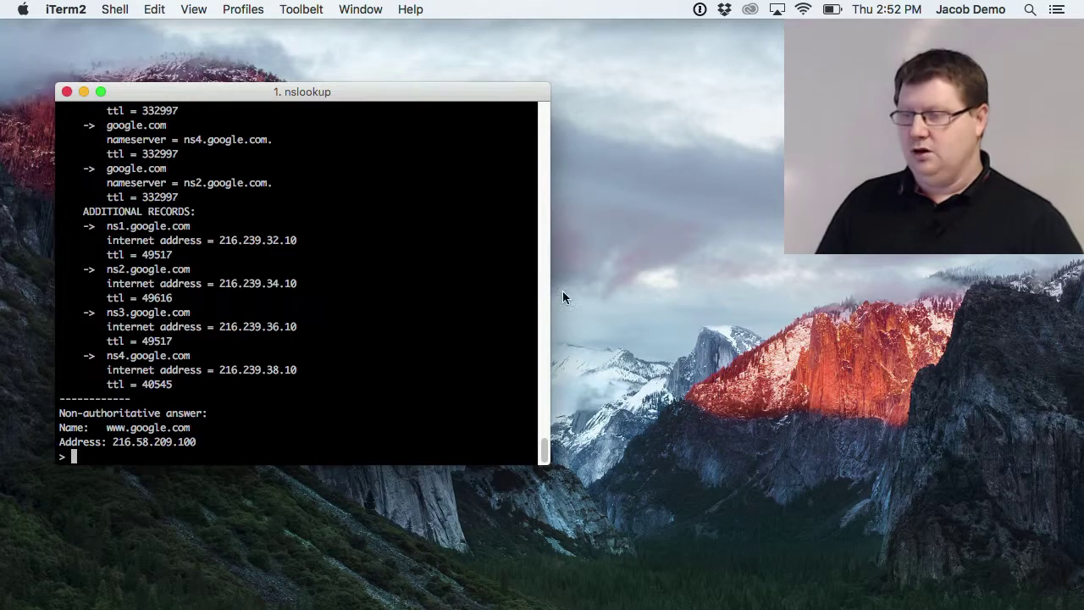
mouse_move(542, 453)
mouse_down()
mouse_move(540, 415)
mouse_move(540, 457)
mouse_up()
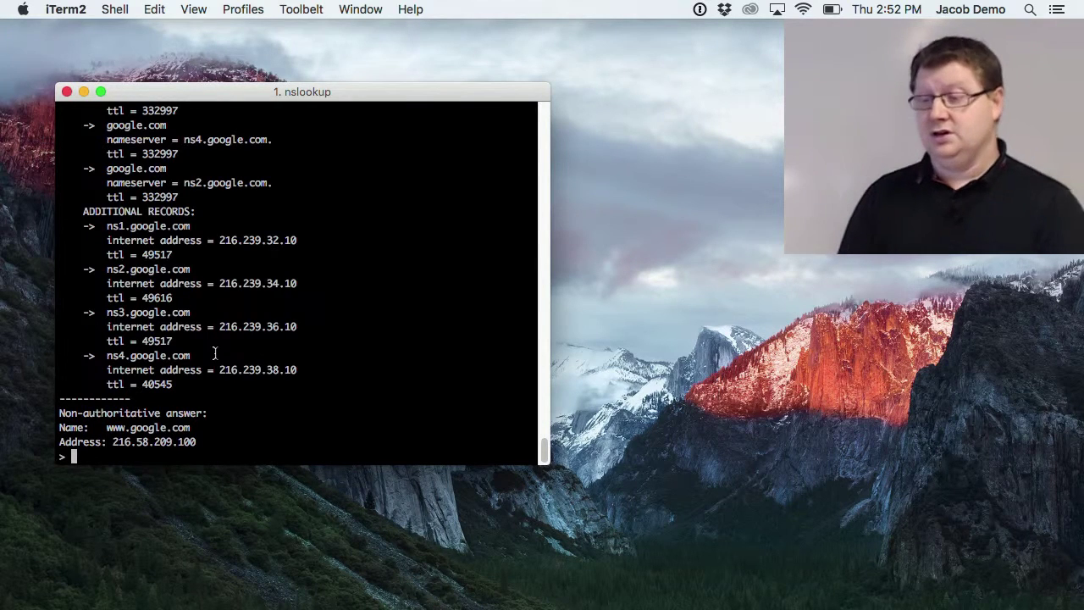
Set the nslookup query type to start of authority records with set type=soa.
text(set typ)
key(BackSpace)
key(BackSpace)
key(BackSpace)
key(BackSpace)
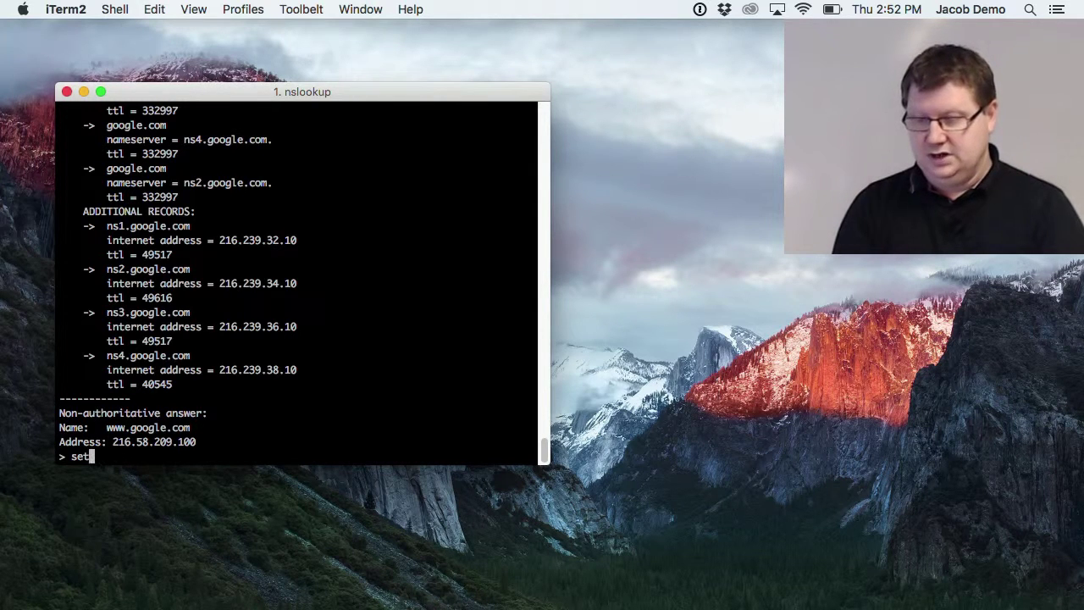
text(type)
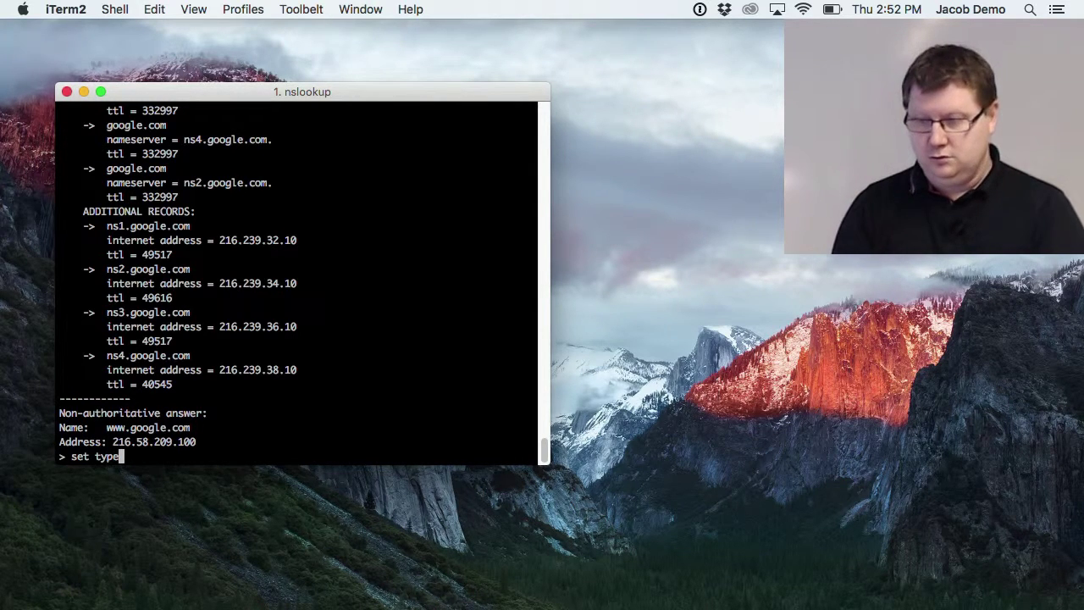
text(=)
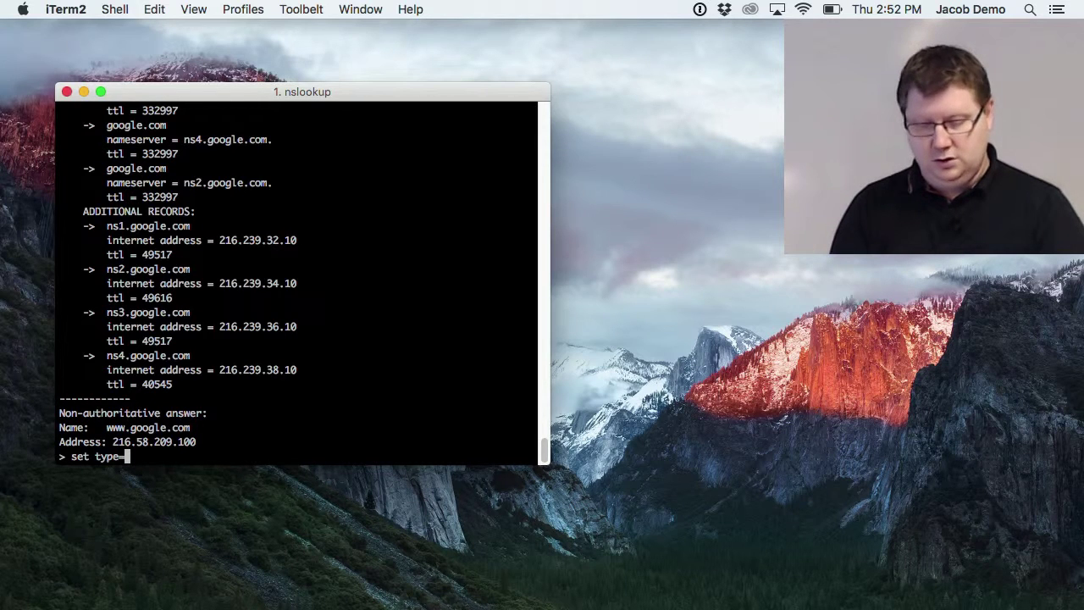
text(soa)
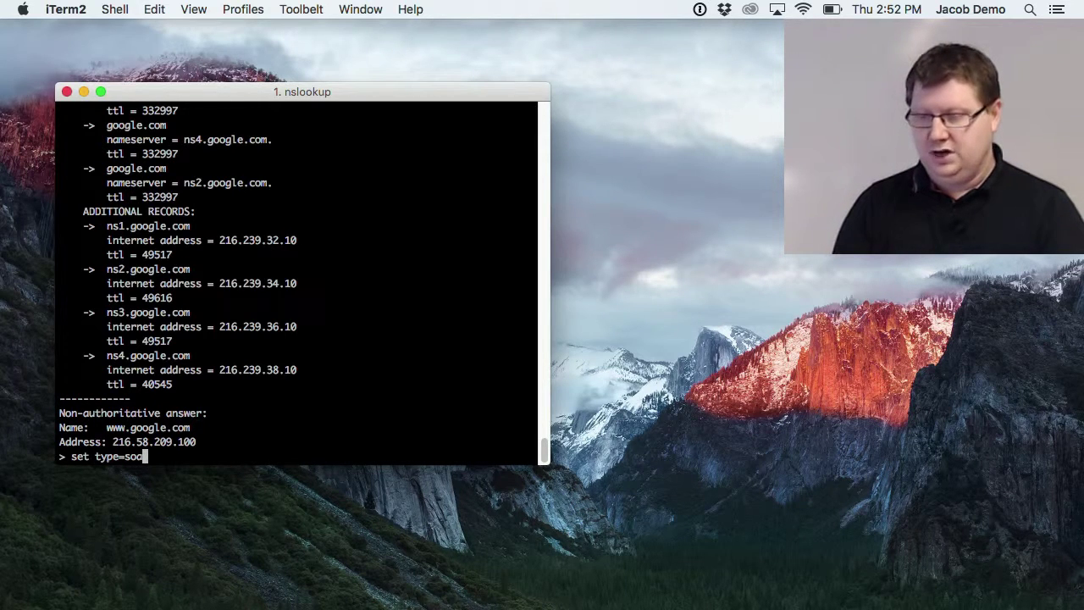
key(Return)
Query the start of authority record of goolge.com and review the answer section in the debug output.
text(goo)
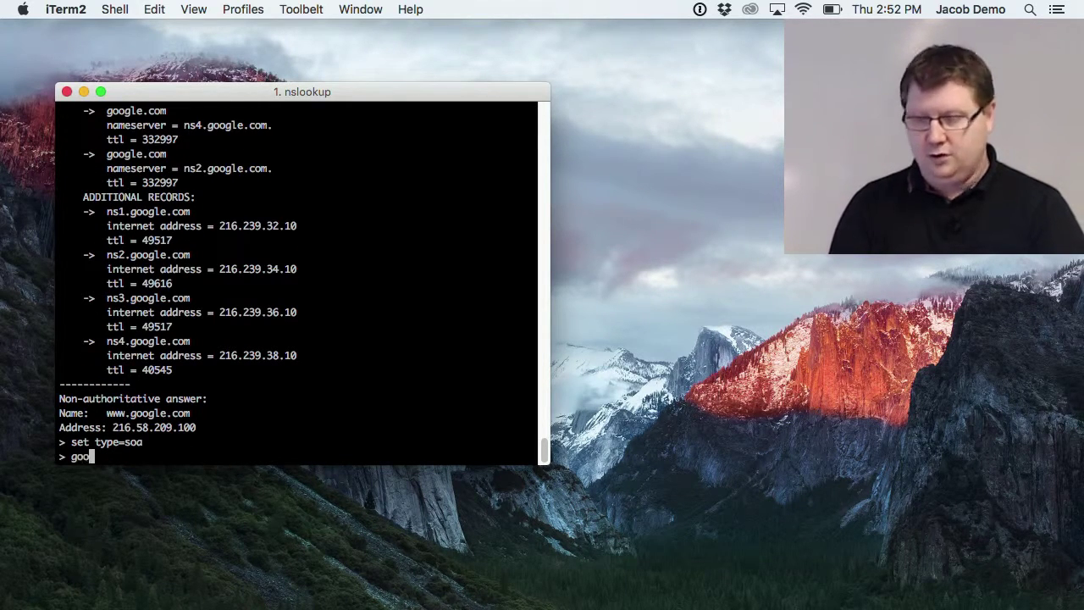
text(lge.com)
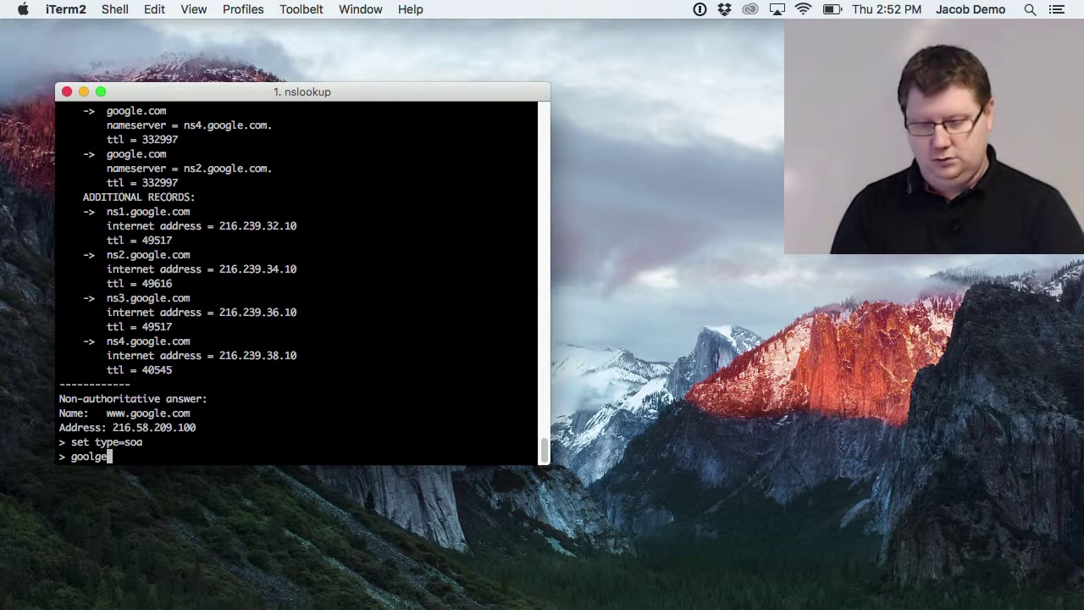
key(Return)
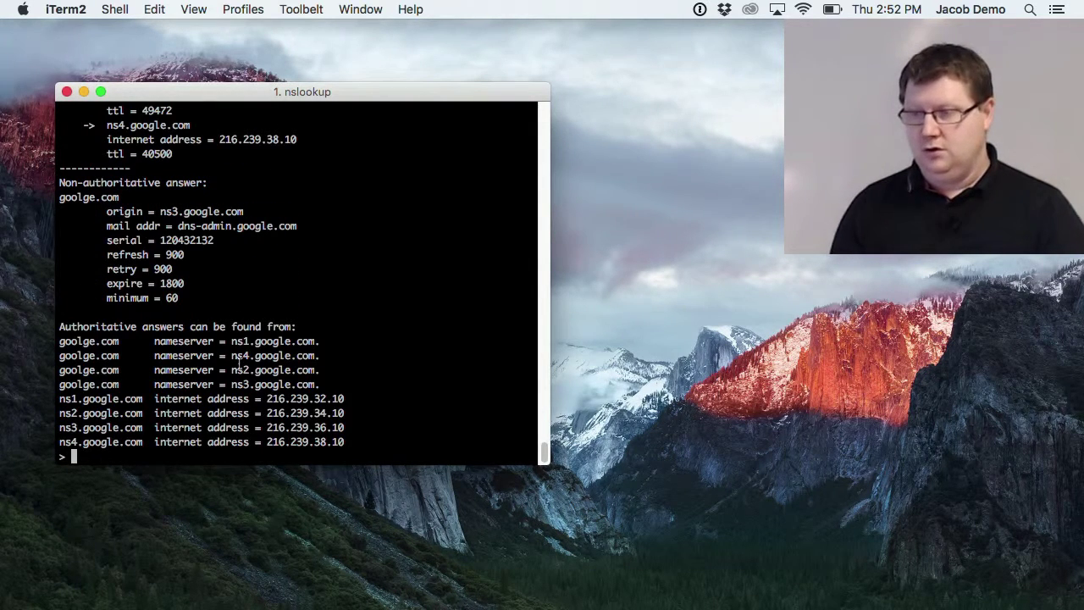
drag(542, 453, 541, 426)
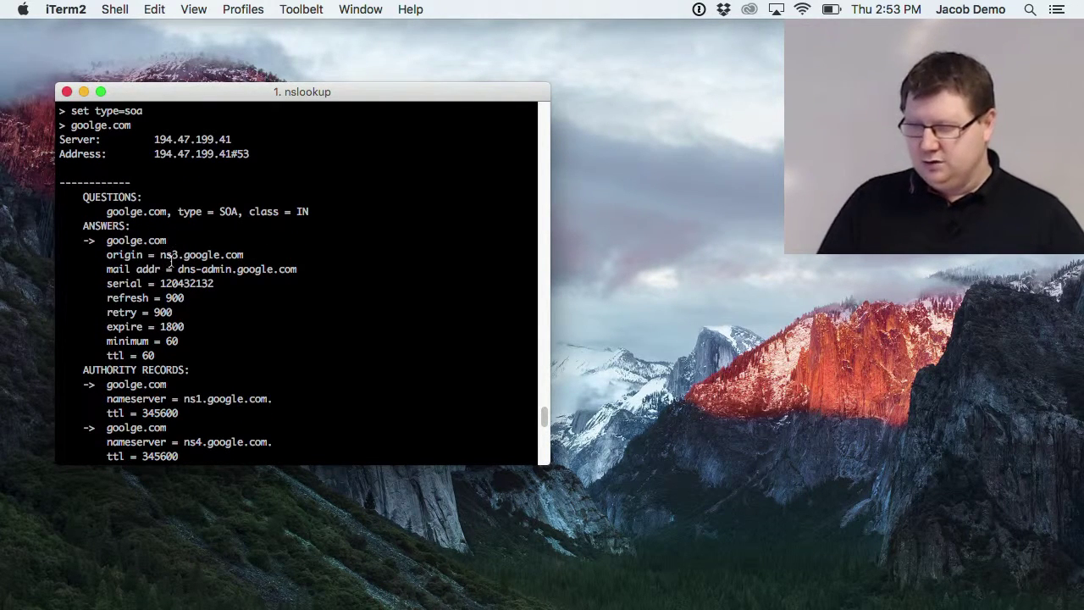
Examine the origin name server and mail address in the SOA answer for goolge.com.
drag(161, 255, 249, 255)
click(212, 269)
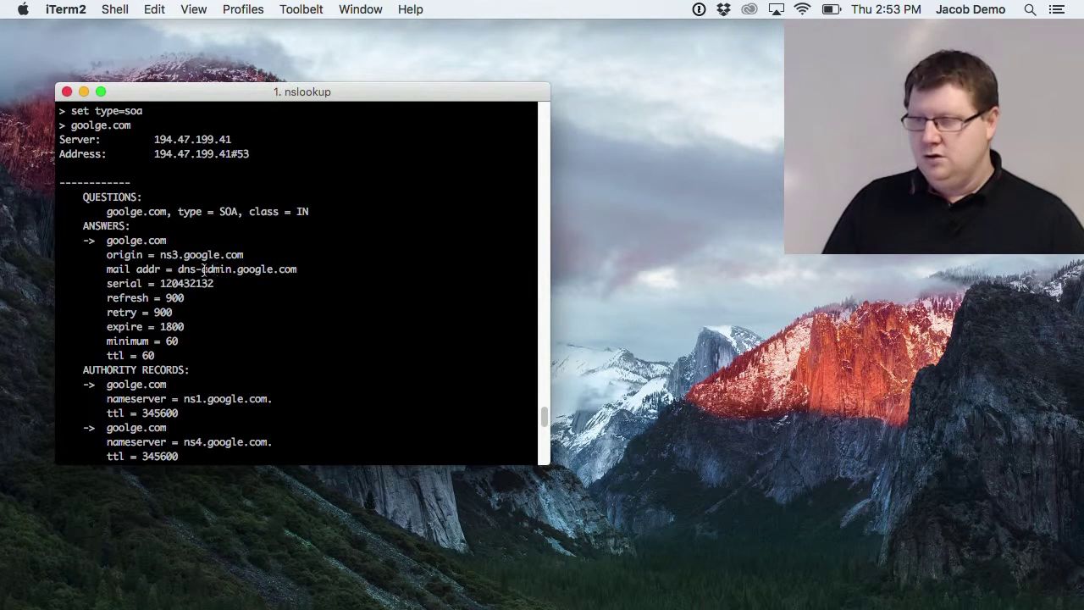
drag(172, 270, 290, 272)
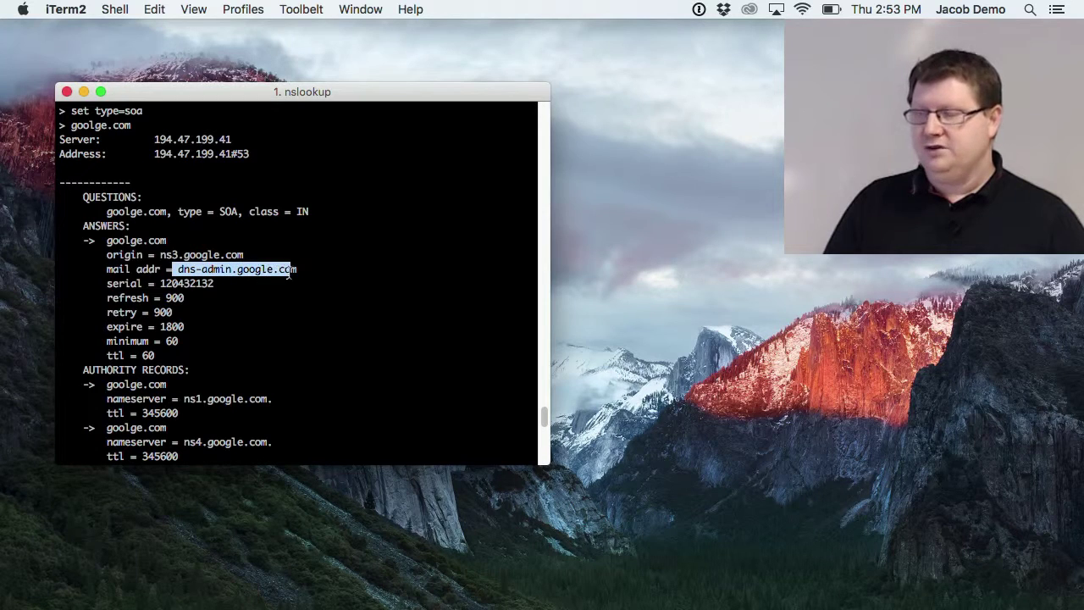
click(225, 272)
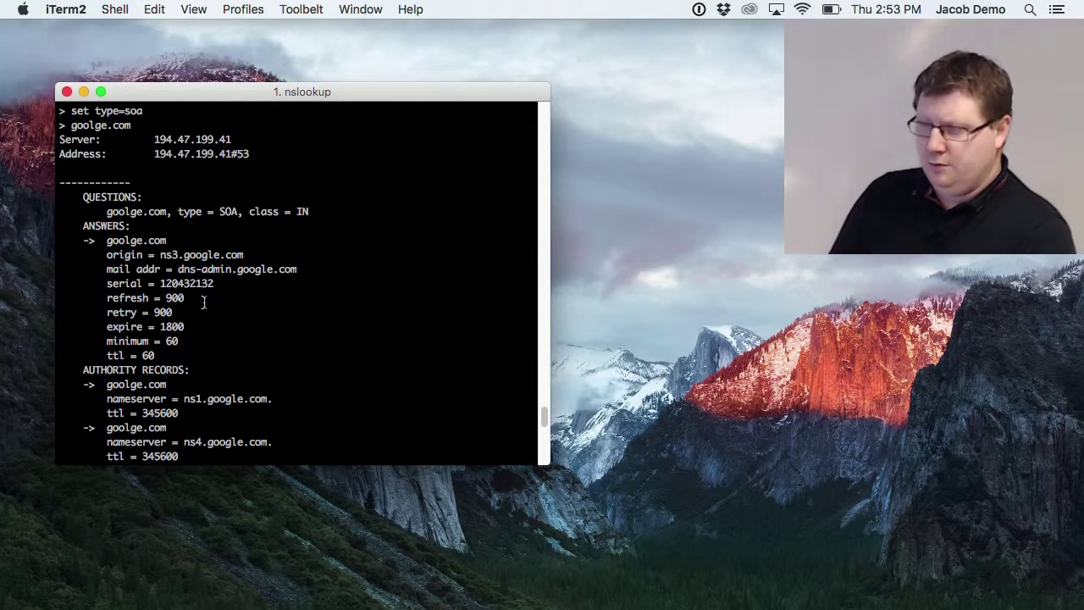
Examine the serial, refresh, expire and ttl values in the SOA answer for goolge.com.
double_click(193, 283)
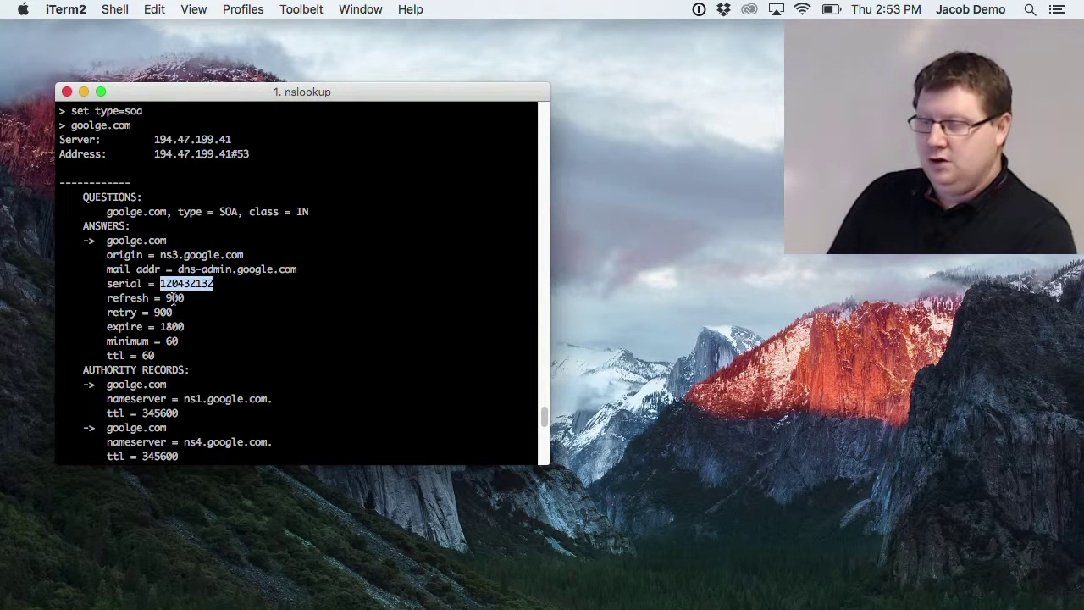
click(173, 297)
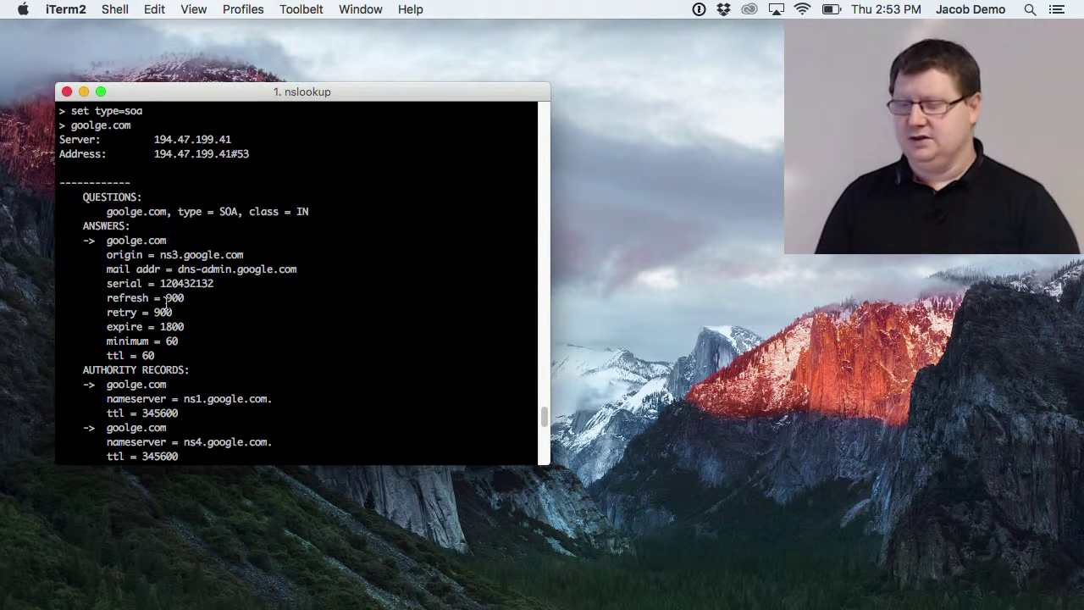
double_click(172, 327)
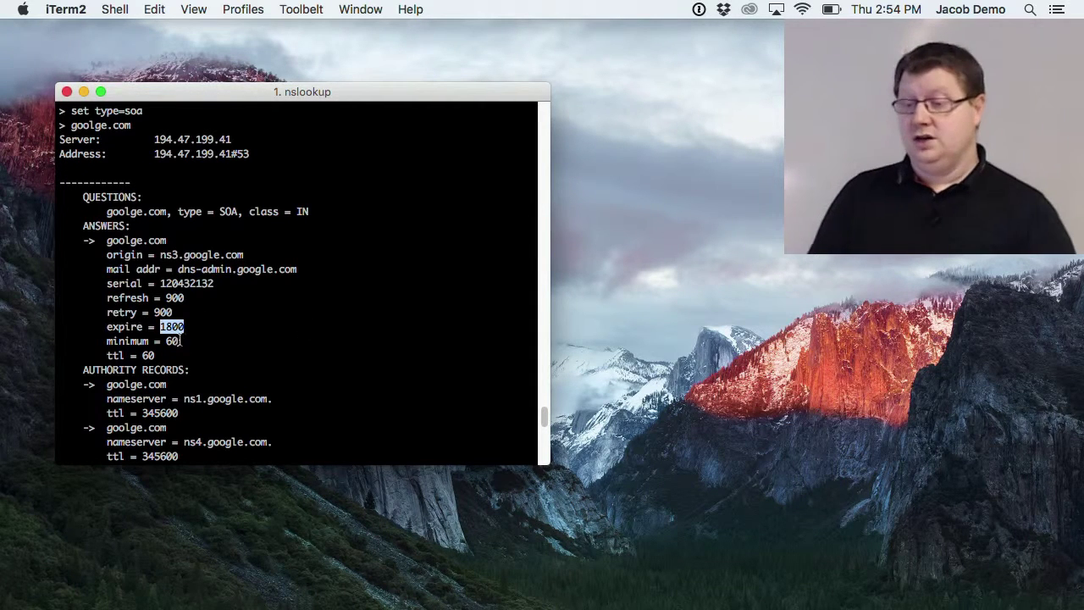
drag(154, 356, 142, 357)
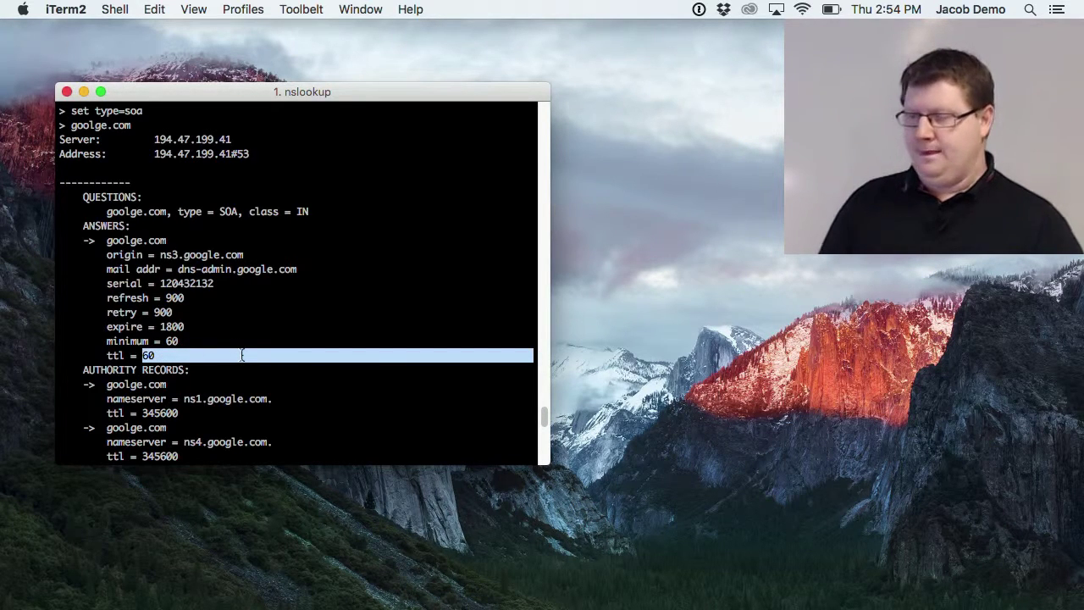
Find the root name server list in the earlier nslookup output and query the SOA record of d.root-servers.net.
scroll(251, 298, up, 5)
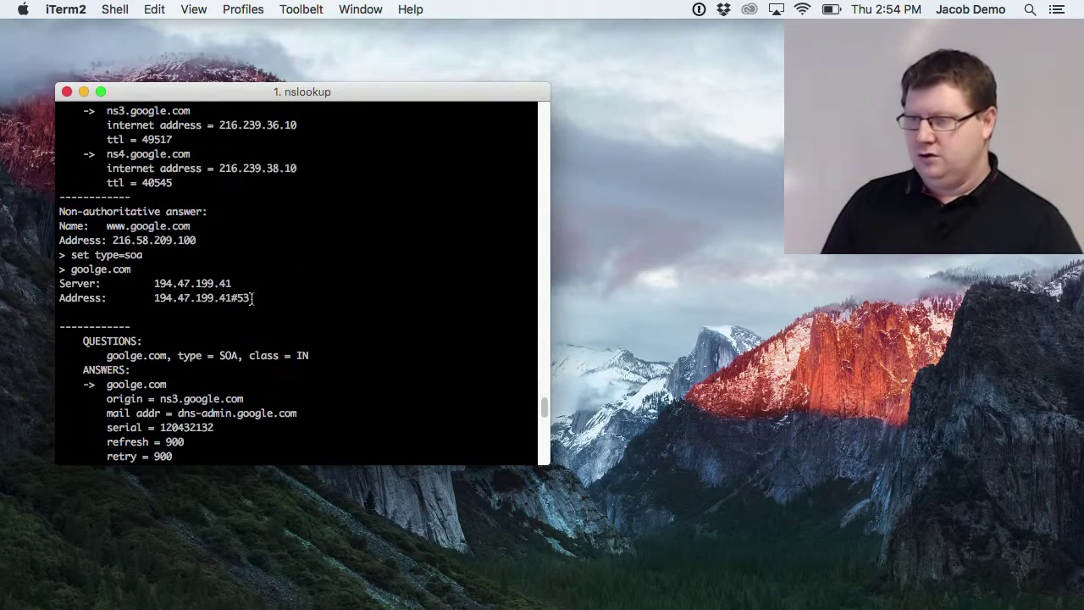
scroll(251, 298, down, 15)
scroll(251, 298, up, 10)
scroll(252, 299, down, 20)
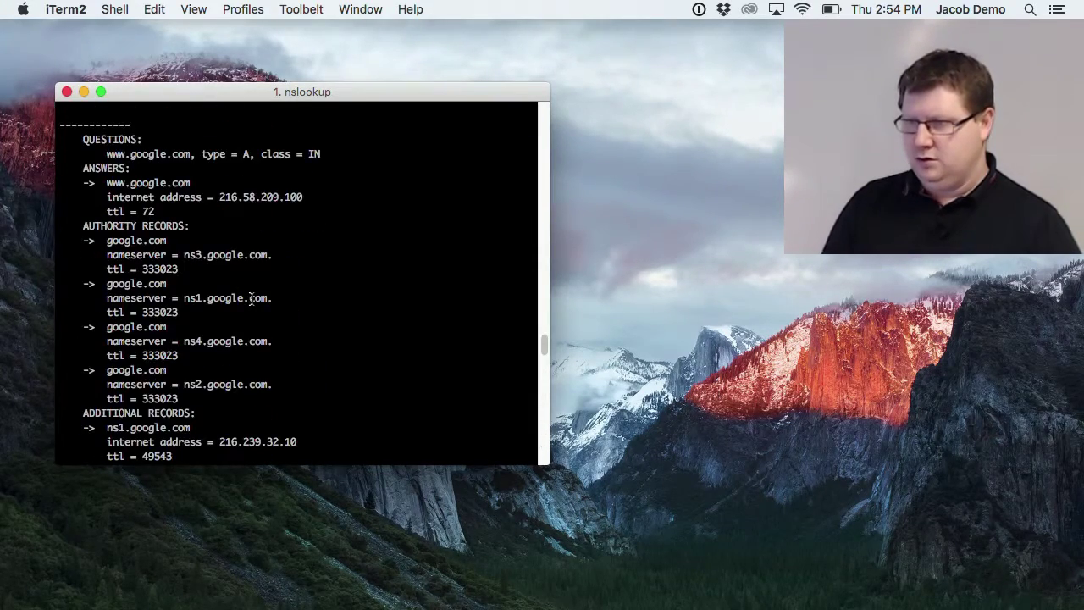
scroll(252, 298, down, 15)
scroll(251, 298, up, 7)
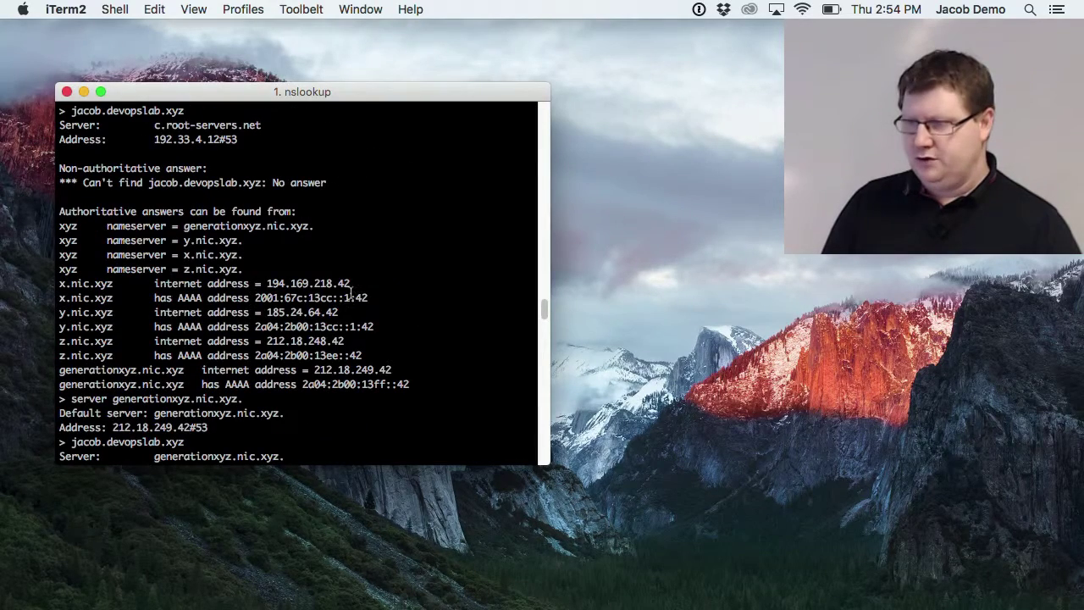
scroll(327, 288, up, 6)
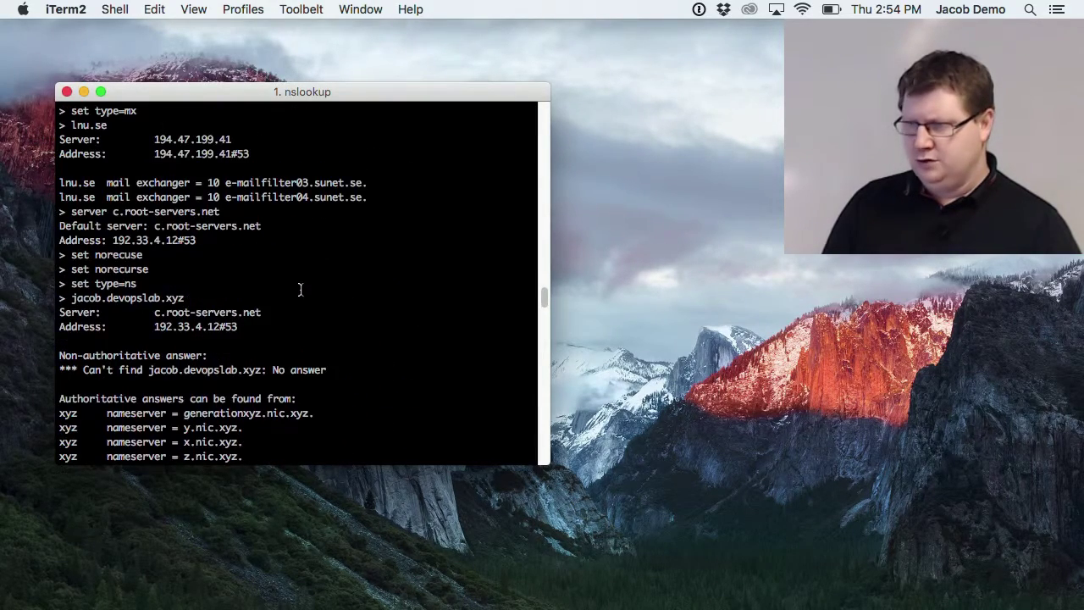
scroll(300, 290, up, 5)
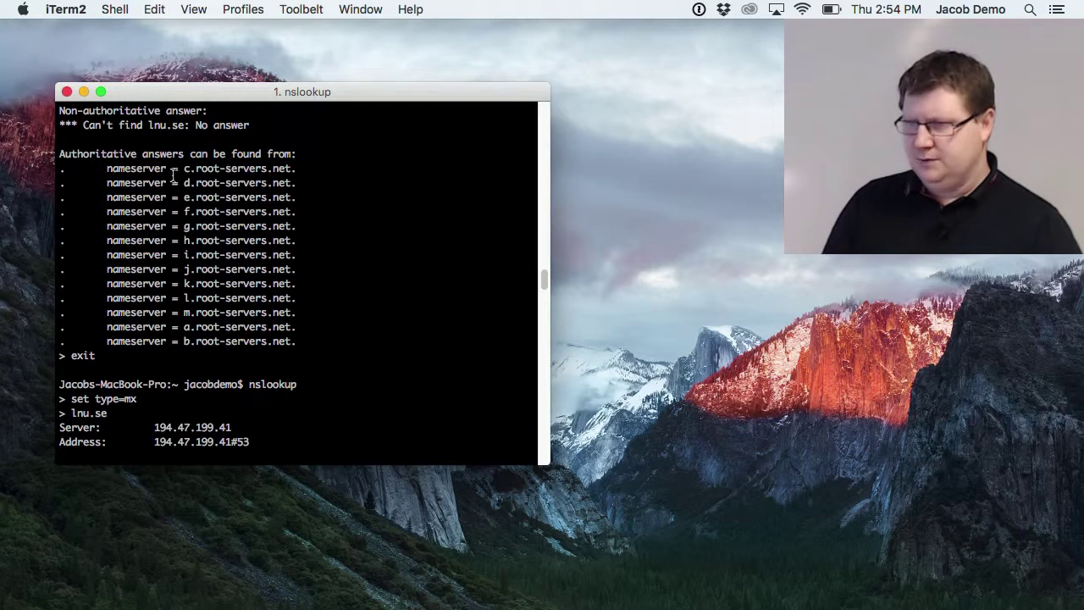
drag(185, 182, 297, 183)
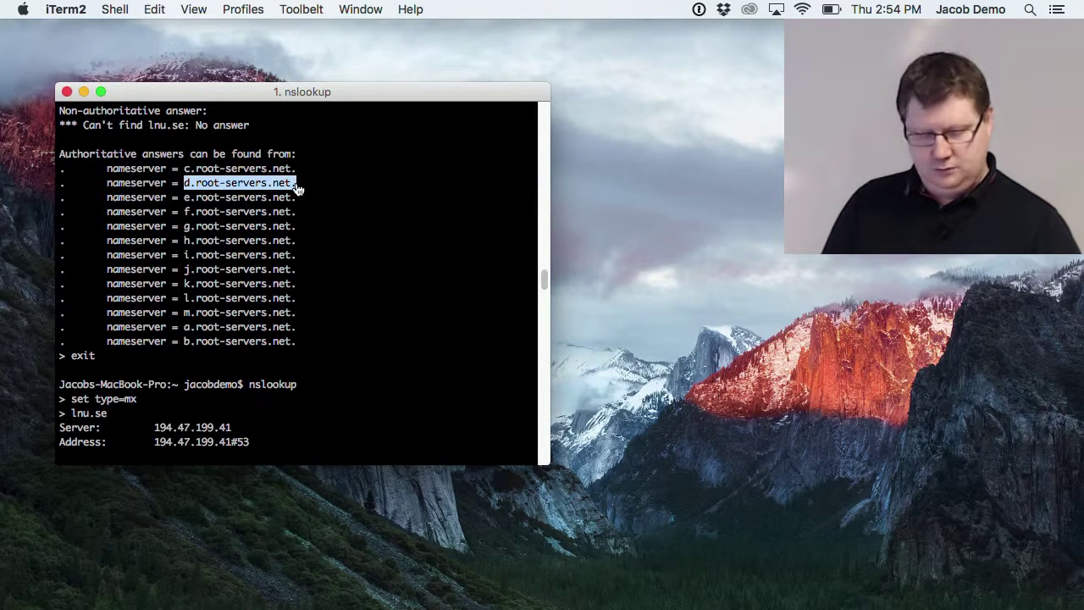
text(d.root-servers.net.)
key(Return)
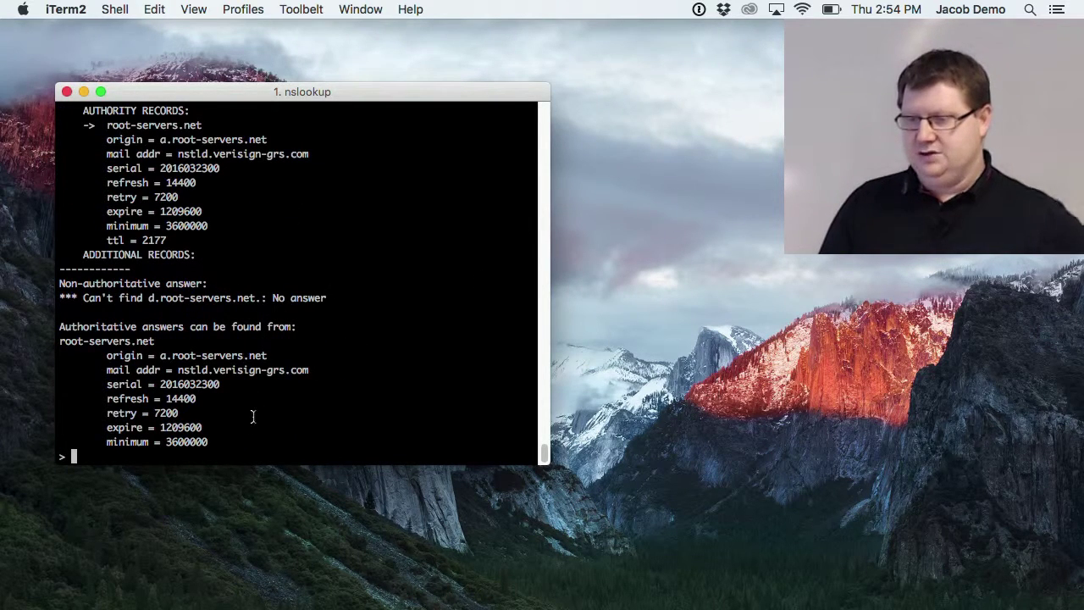
Copy the minimum value of the root-servers.net SOA record to the nslookup prompt and switch to Finder.
double_click(204, 442)
key(super+c)
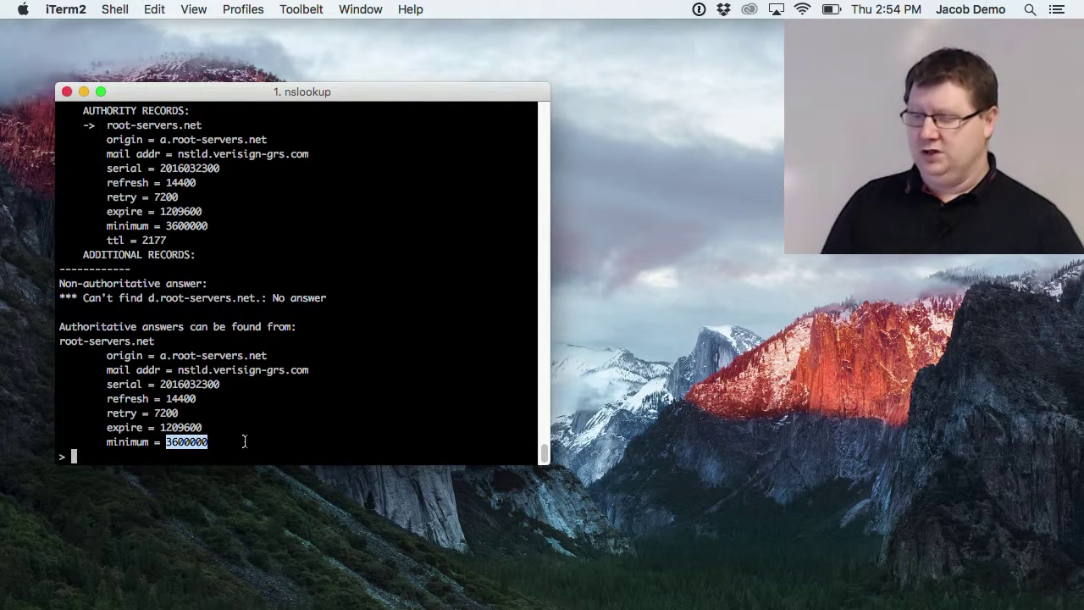
click(189, 443)
drag(183, 442, 210, 442)
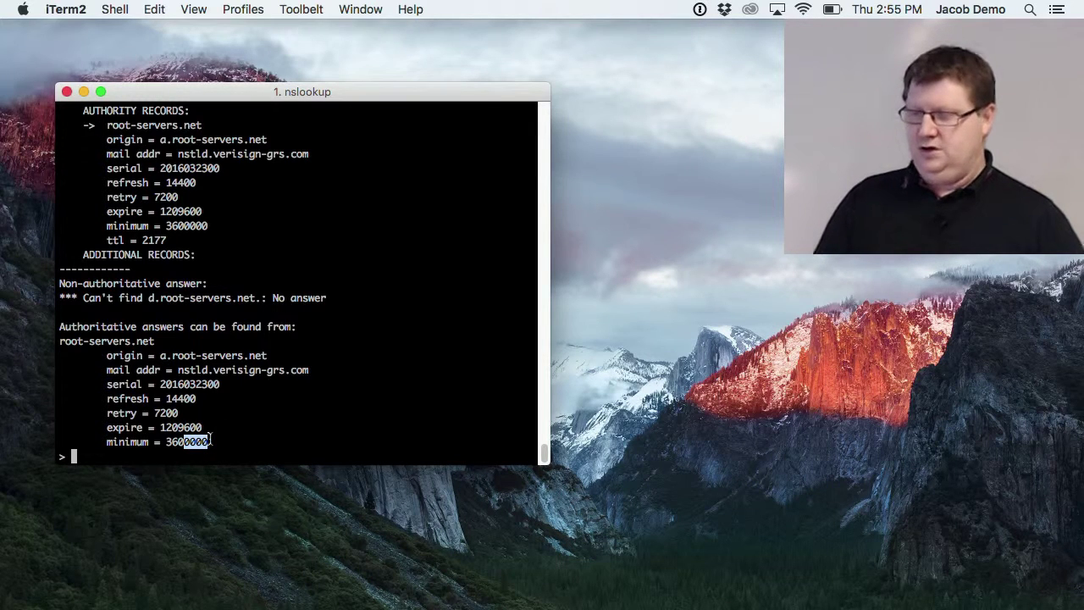
double_click(188, 442)
key(super+v)
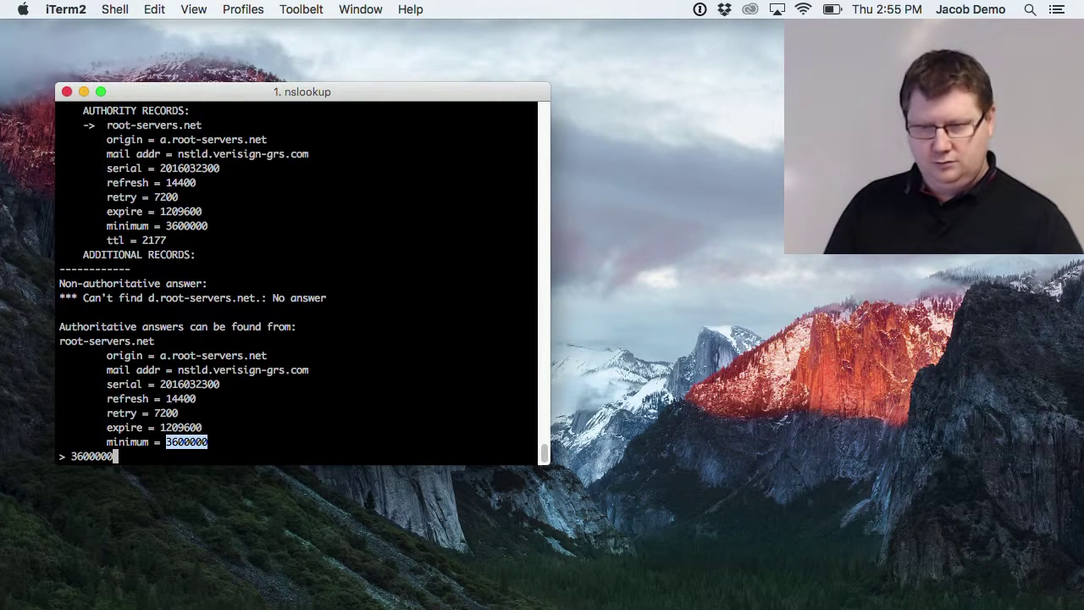
key(super+Tab)
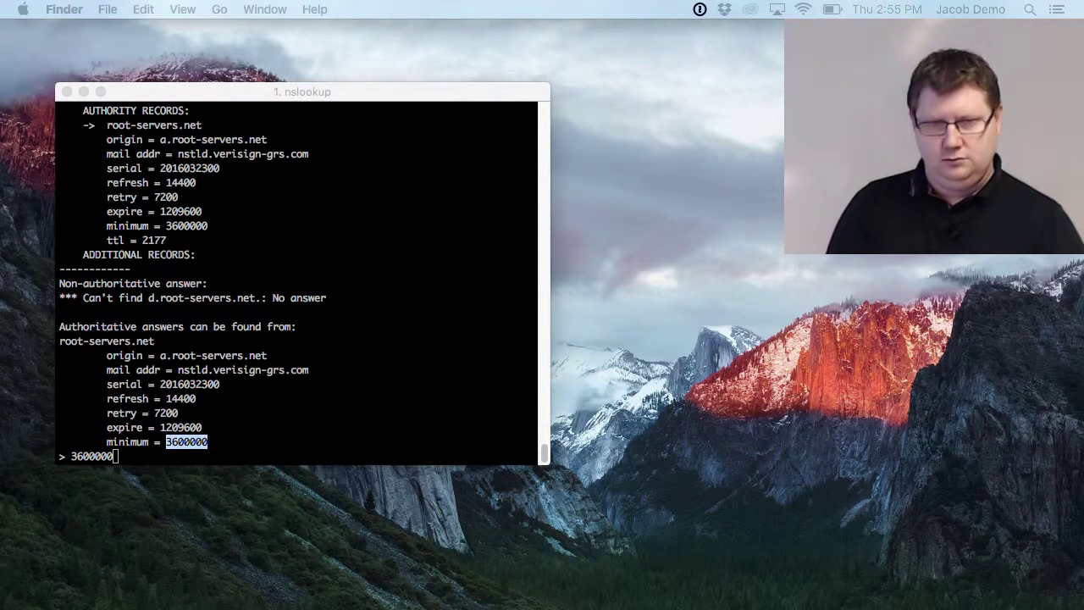